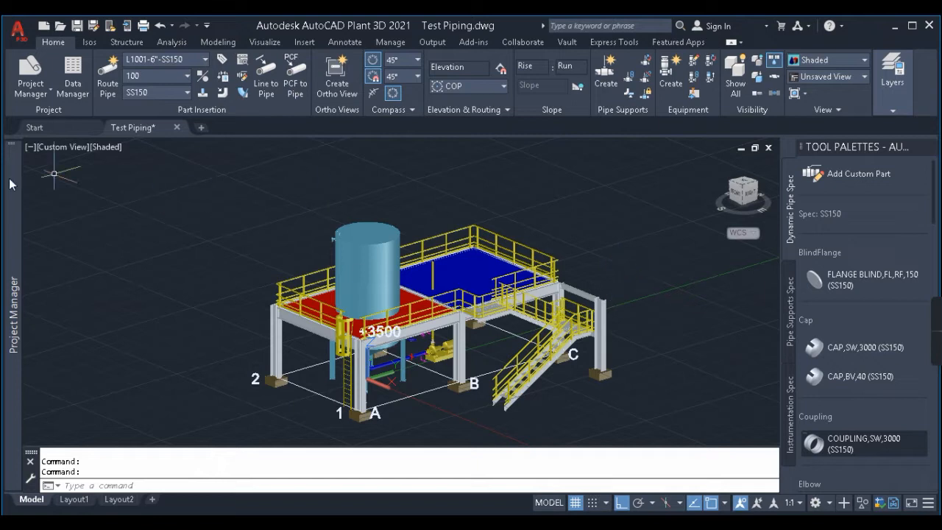
# - List the orthographic drawings in the Project Manager with Tool Test as the current project
pyautogui.moveTo(16, 170)
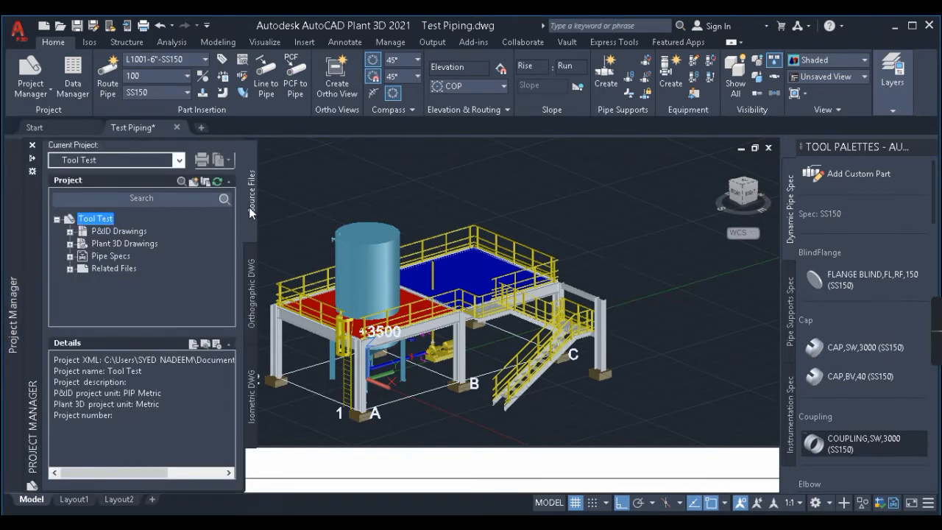
pyautogui.click(251, 292)
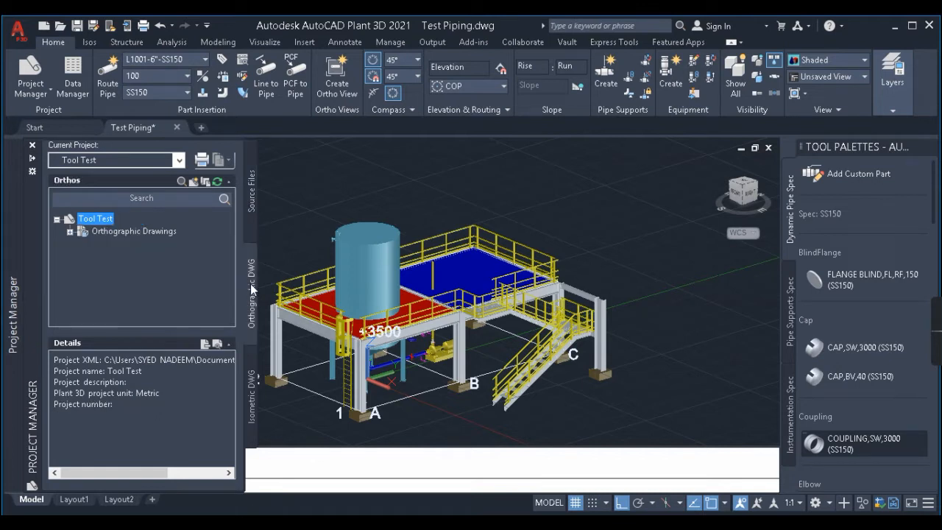
pyautogui.click(251, 398)
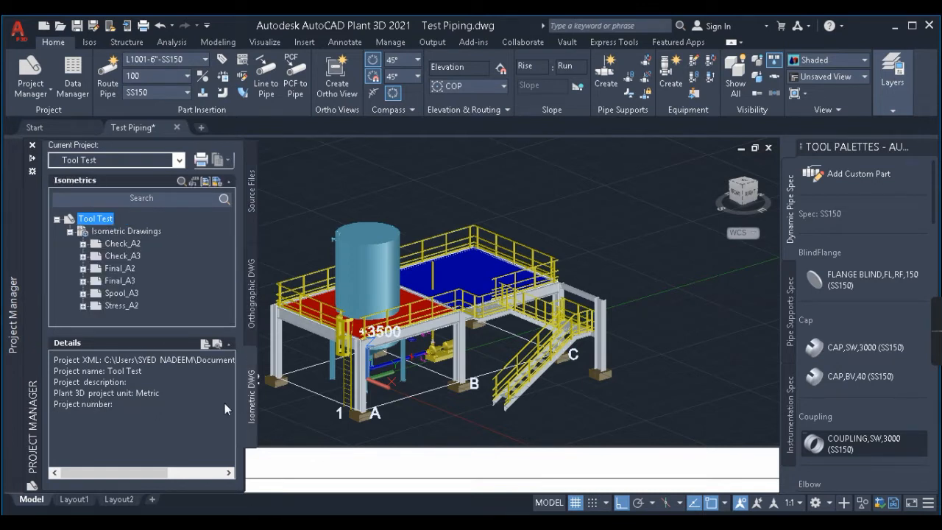
pyautogui.click(252, 311)
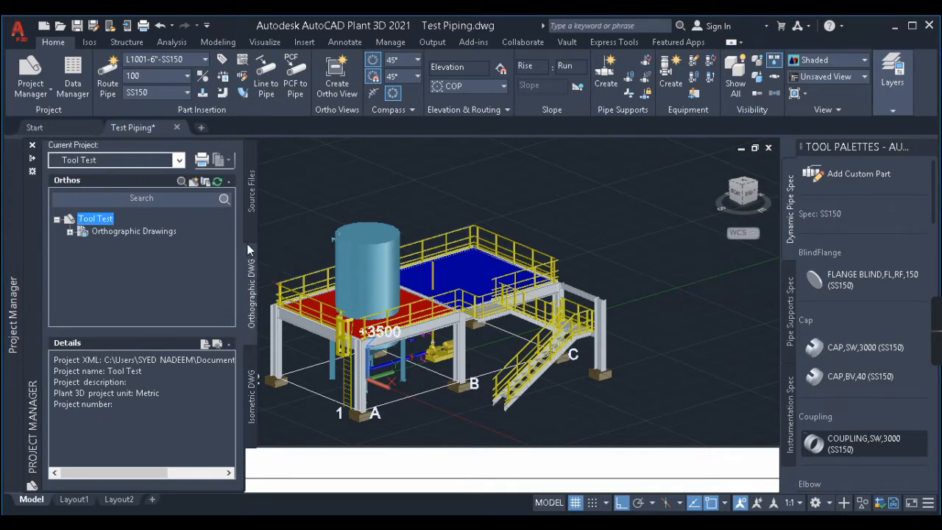
pyautogui.click(251, 313)
pyautogui.click(180, 160)
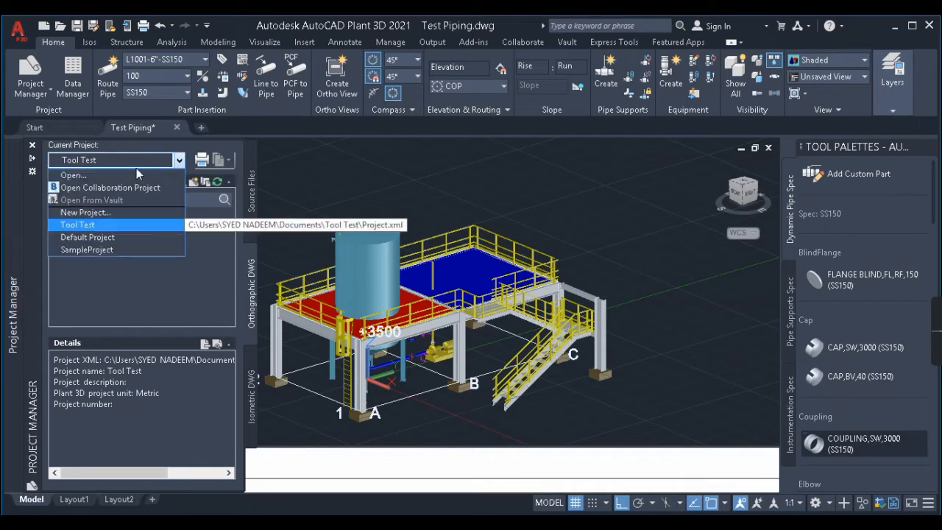
pyautogui.click(132, 224)
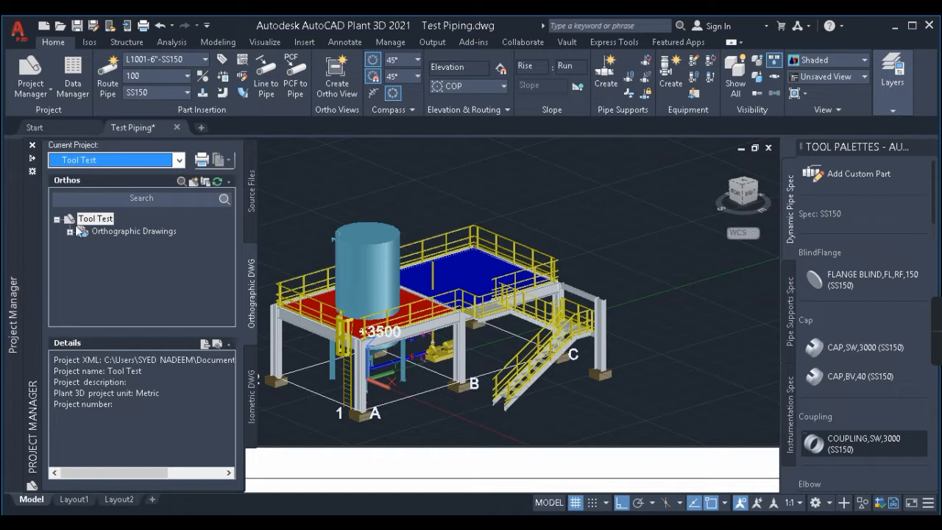
# - Expand the Orthographic Drawings folder and open the Piping Layout drawing
pyautogui.click(140, 233)
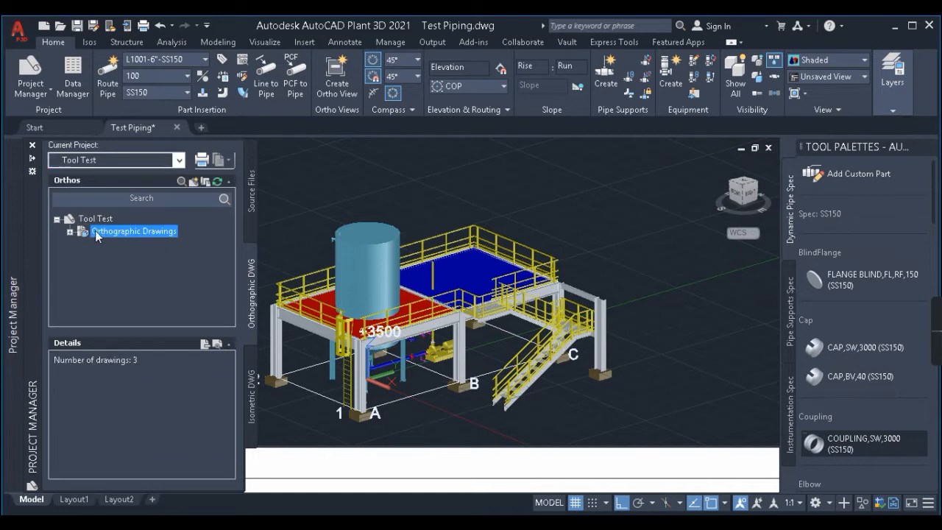
pyautogui.click(69, 231)
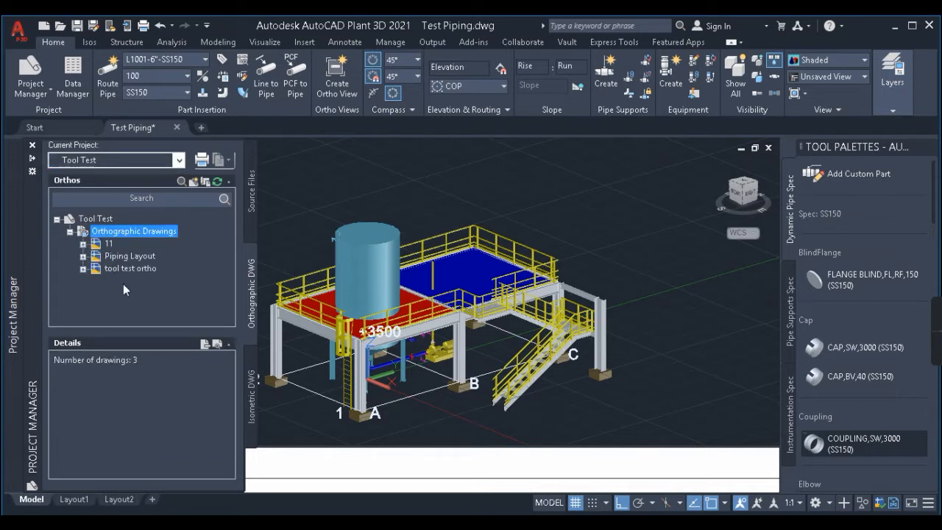
pyautogui.rightClick(112, 234)
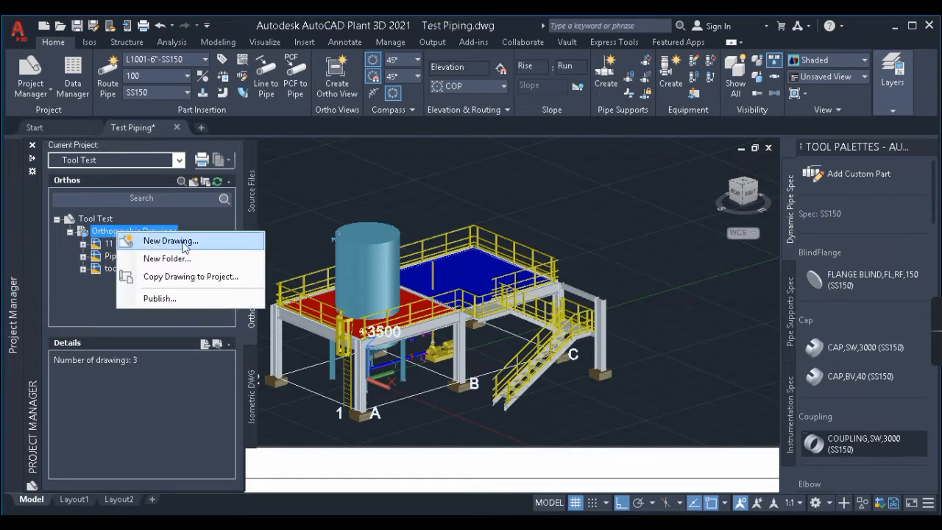
pyautogui.click(108, 233)
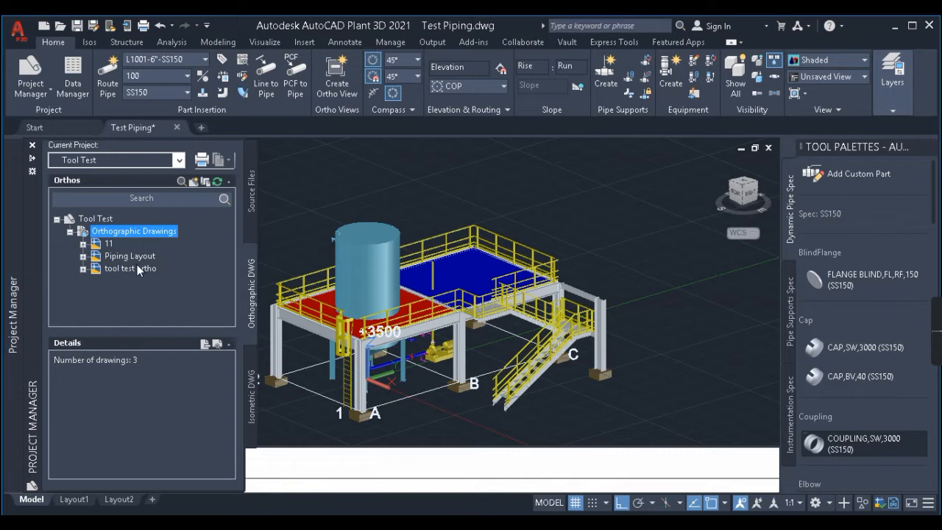
pyautogui.doubleClick(128, 257)
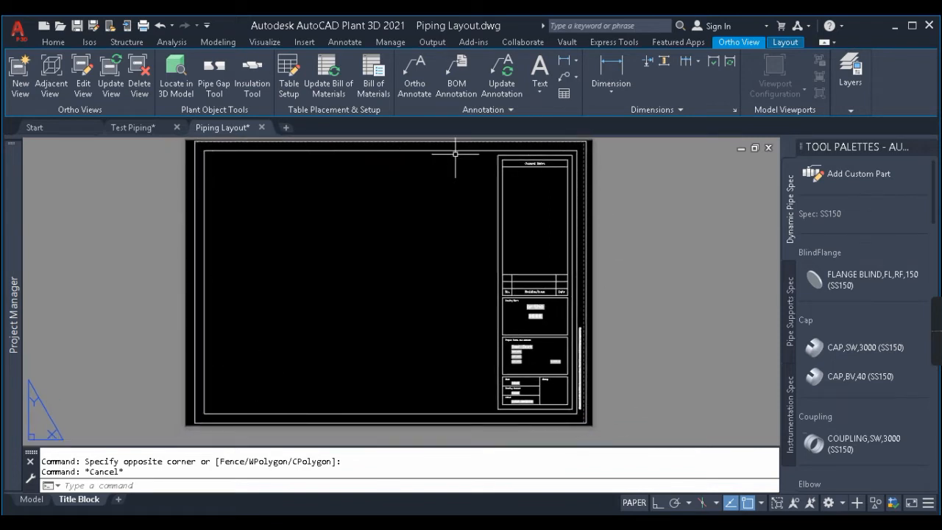
# - Examine the Piping Layout sheet's title block, including the project name and address fields
pyautogui.scroll(2, 557, 337)
pyautogui.scroll(2, 470, 288)
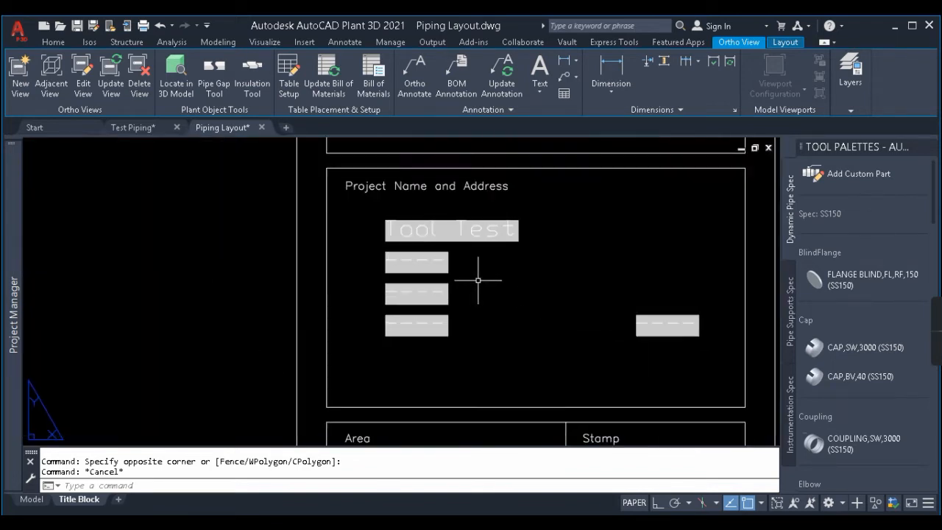
pyautogui.scroll(-5, 482, 280)
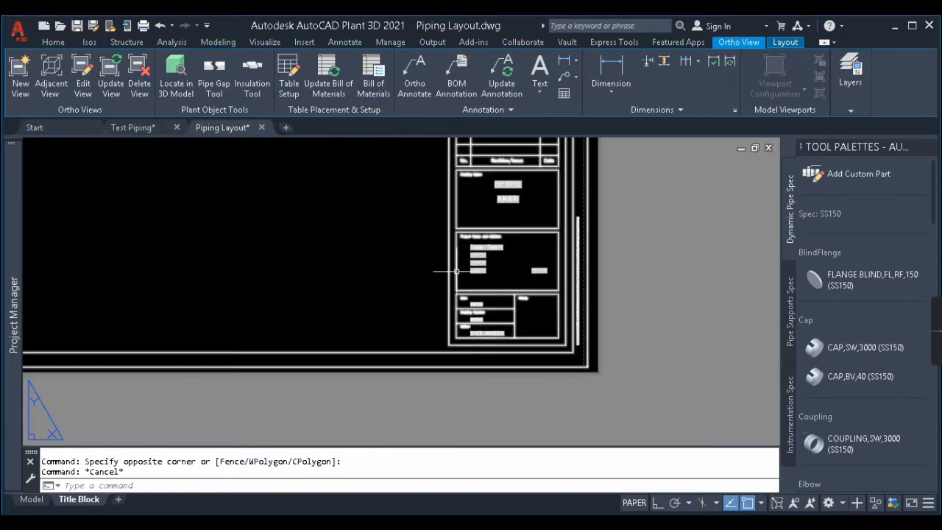
pyautogui.scroll(-3, 482, 263)
pyautogui.moveTo(611, 246); pyautogui.dragTo(598, 275, button='middle')
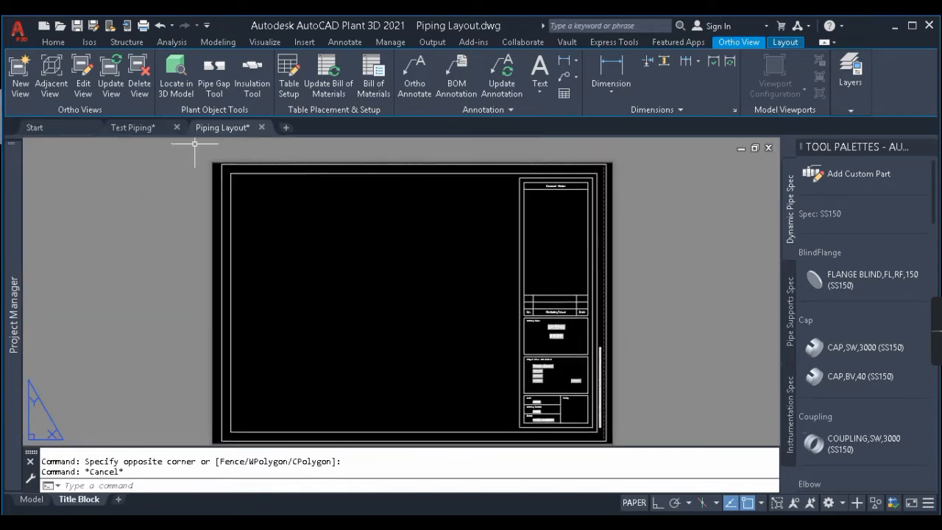
pyautogui.moveTo(596, 418); pyautogui.dragTo(597, 395, button='middle')
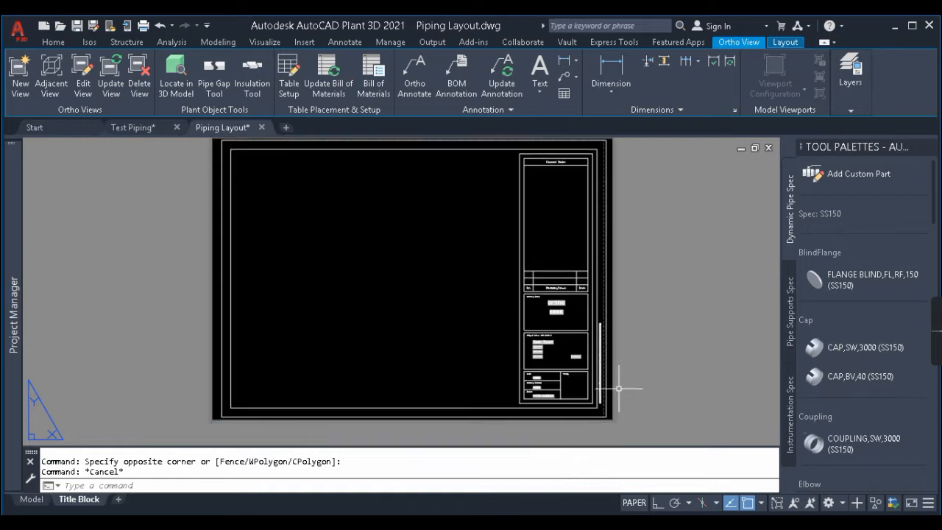
pyautogui.moveTo(665, 383)
pyautogui.mouseDown(button='middle')
pyautogui.moveTo(662, 367)
pyautogui.moveTo(670, 387)
pyautogui.mouseUp(button='middle')
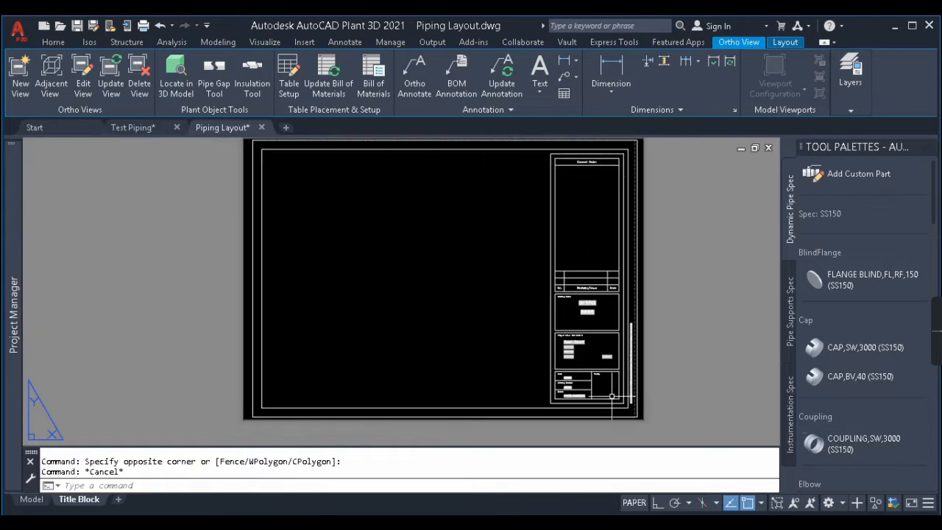
pyautogui.moveTo(497, 202); pyautogui.dragTo(465, 220, button='middle')
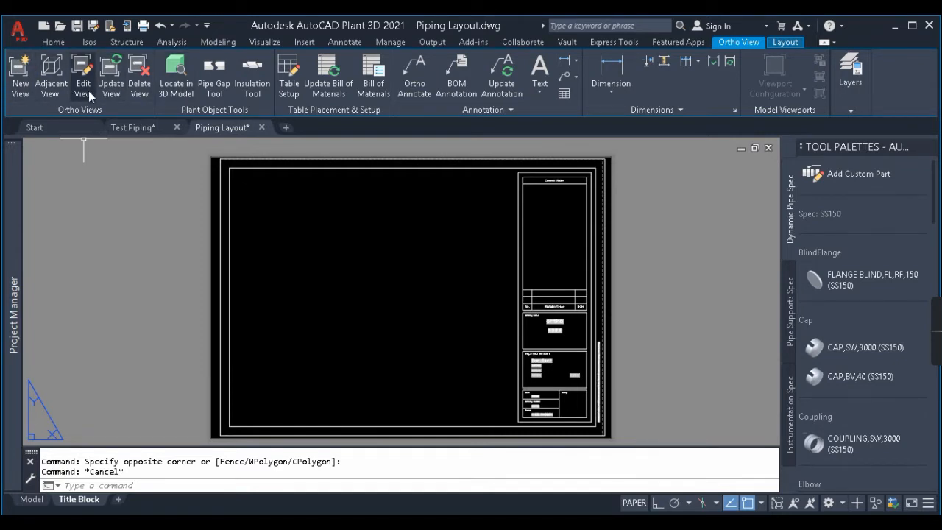
# - Create a new ortho view that references the Test Piping model from the Piping Layout folder
pyautogui.click(20, 73)
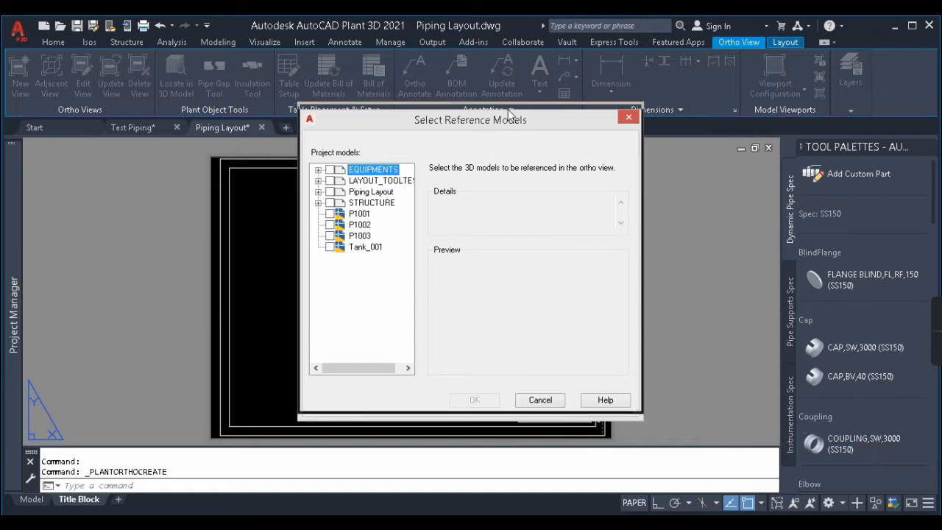
pyautogui.moveTo(508, 126); pyautogui.dragTo(511, 78)
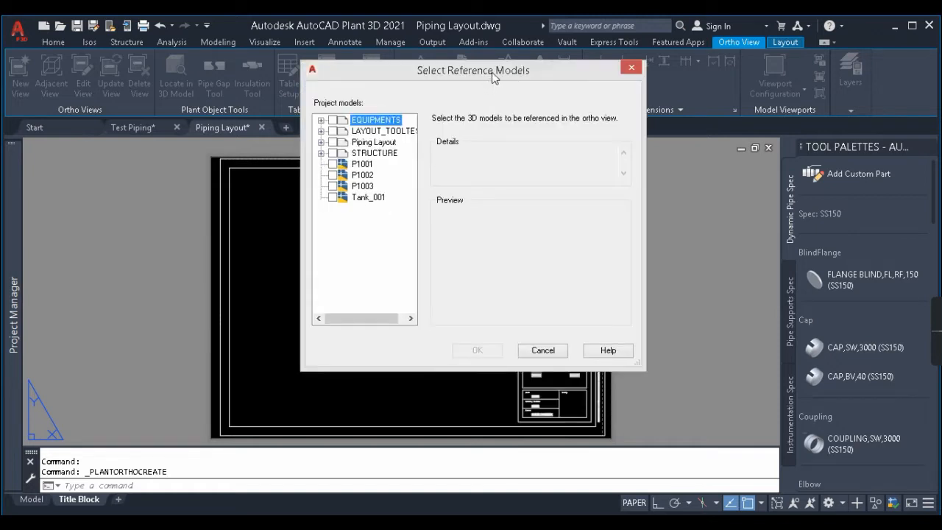
pyautogui.click(321, 120)
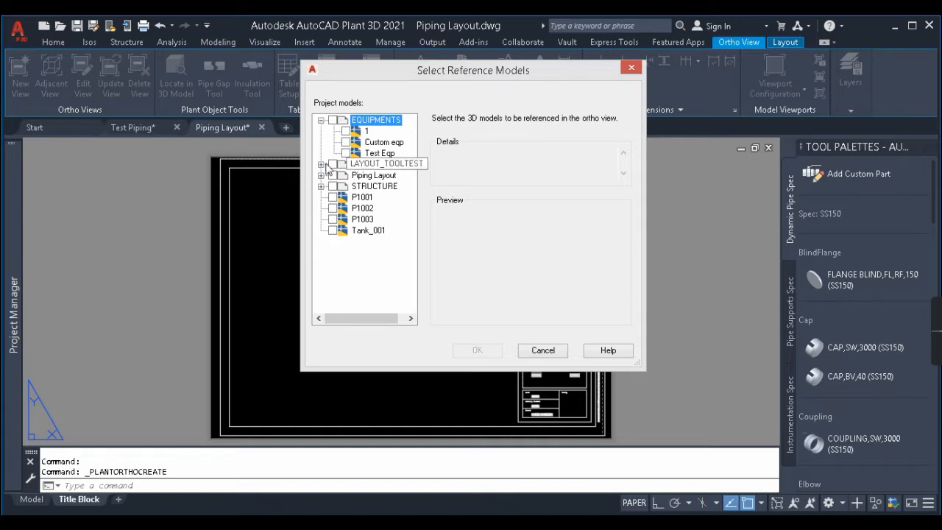
pyautogui.click(321, 165)
pyautogui.click(321, 120)
pyautogui.click(321, 131)
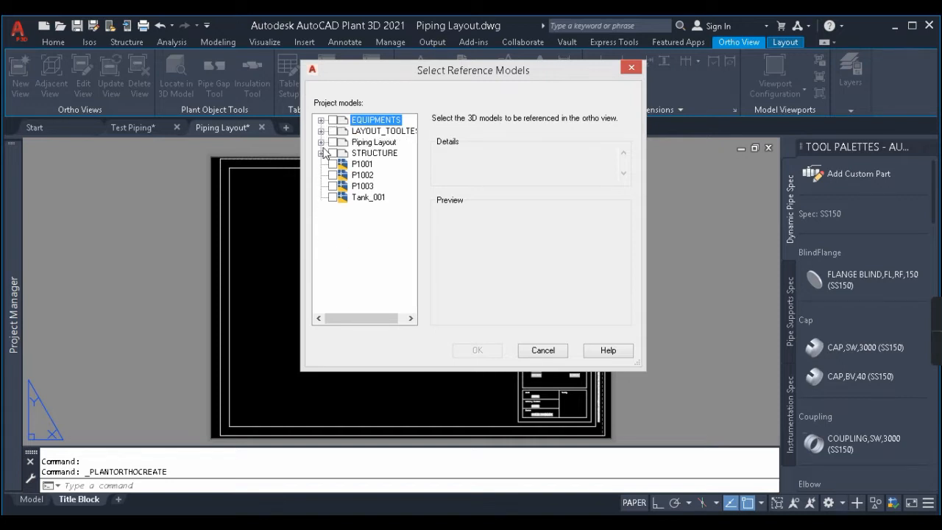
pyautogui.click(321, 142)
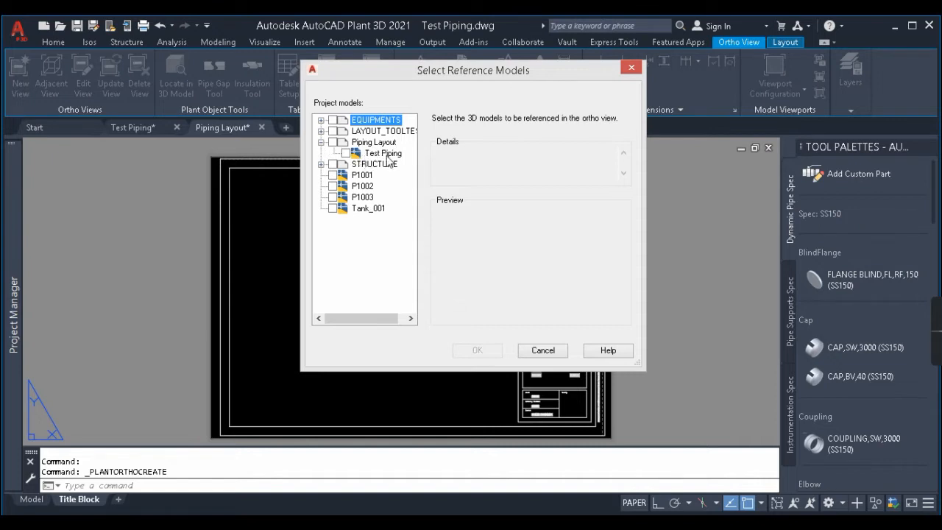
pyautogui.click(346, 153)
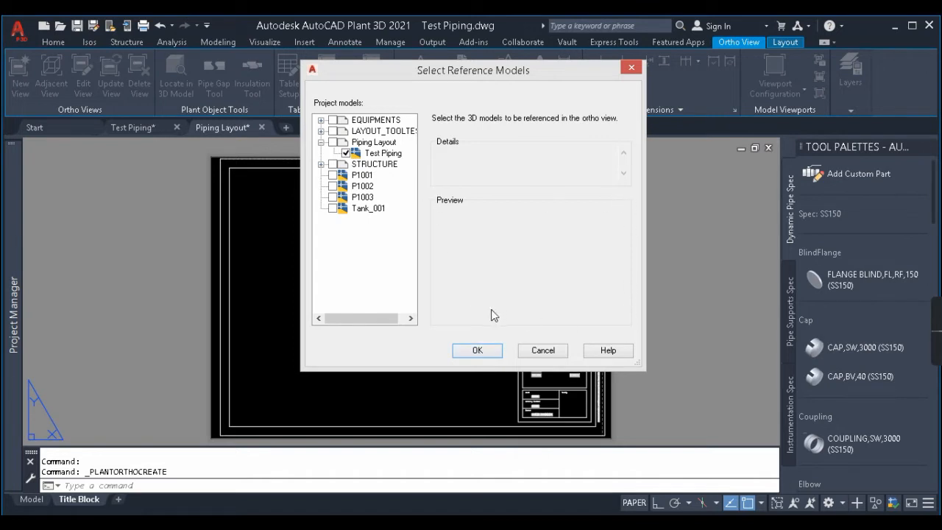
pyautogui.click(346, 153)
pyautogui.click(346, 154)
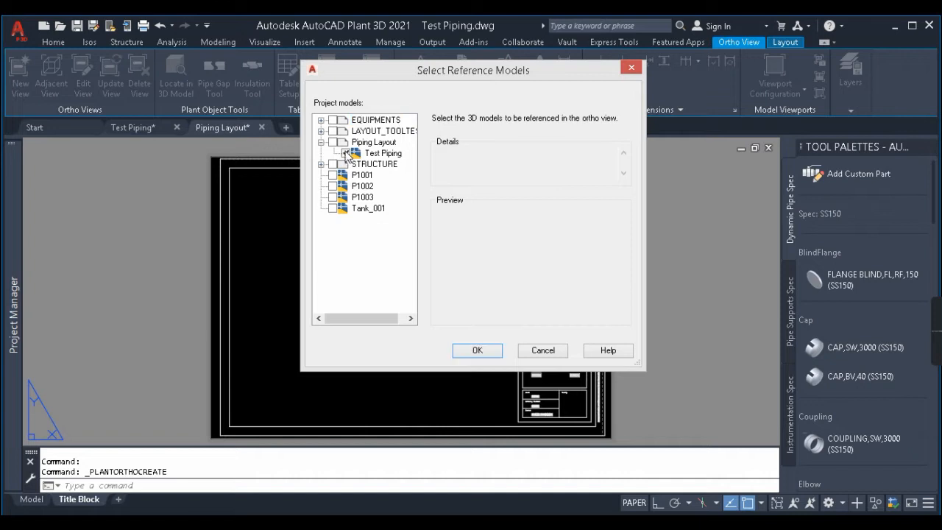
pyautogui.click(493, 352)
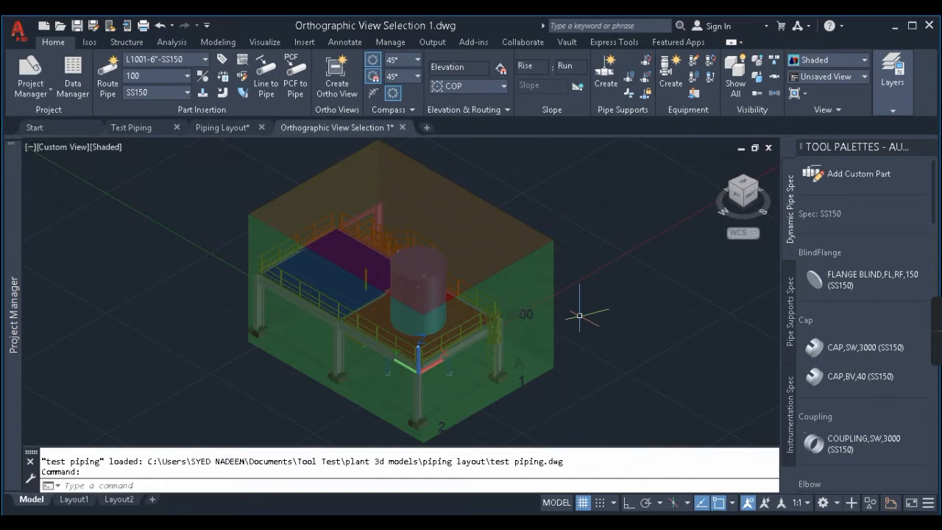
# - Examine the ortho cube enclosing the Test Piping model from several angles
pyautogui.keyDown('shift'); pyautogui.moveTo(536, 321); pyautogui.dragTo(486, 306, button='middle'); pyautogui.keyUp('shift')
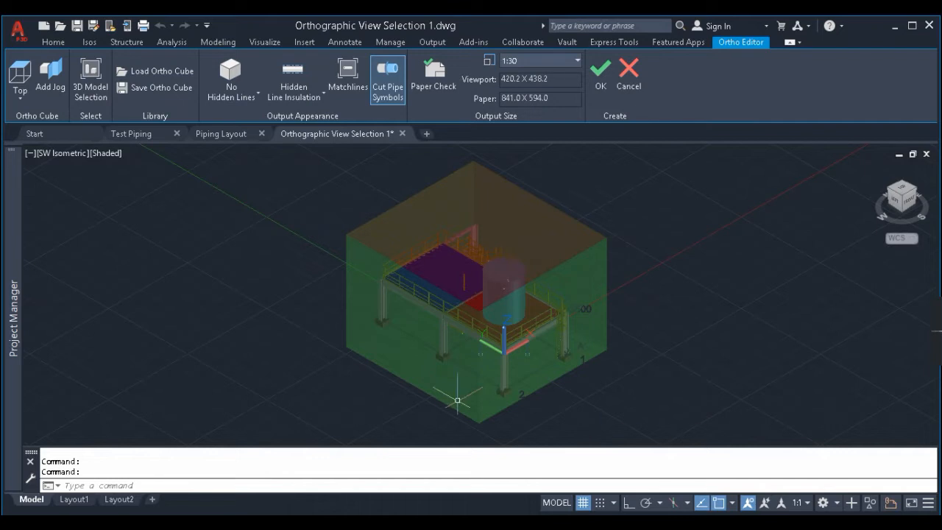
pyautogui.press('Escape')
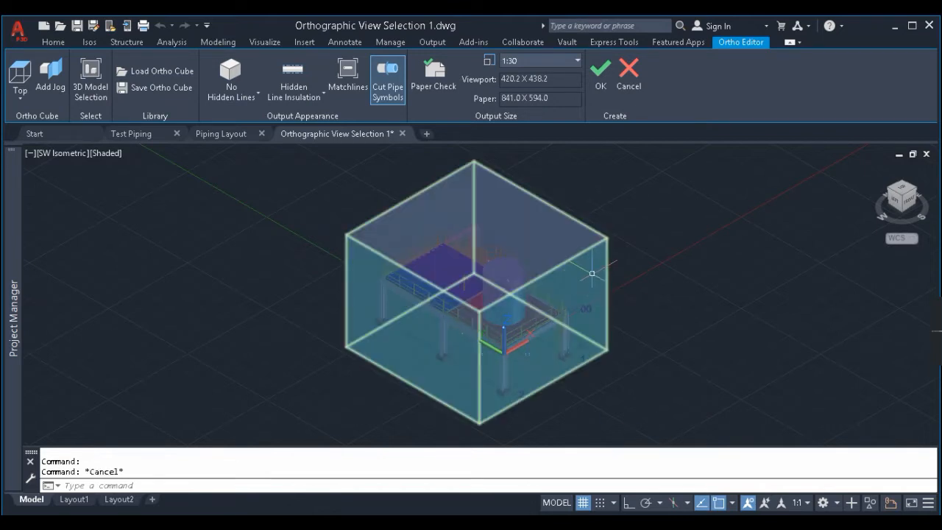
pyautogui.click(615, 283)
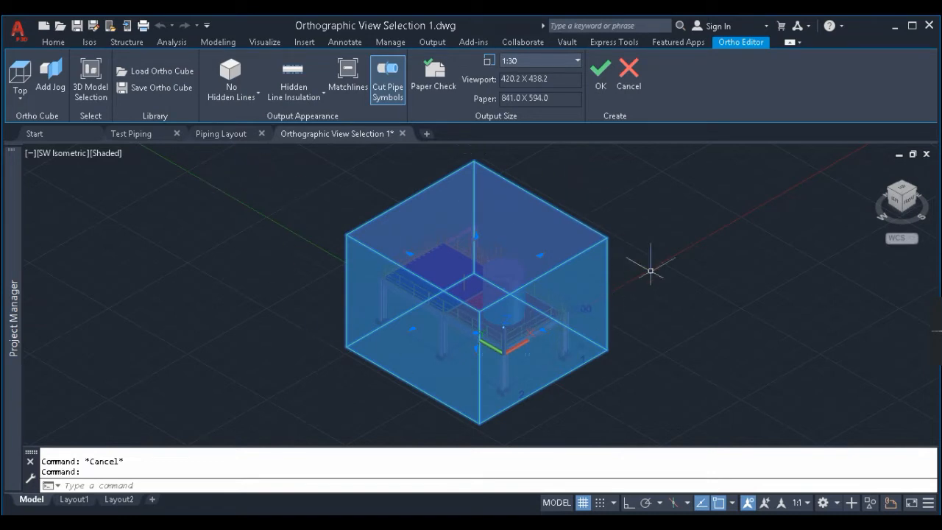
pyautogui.press('Escape')
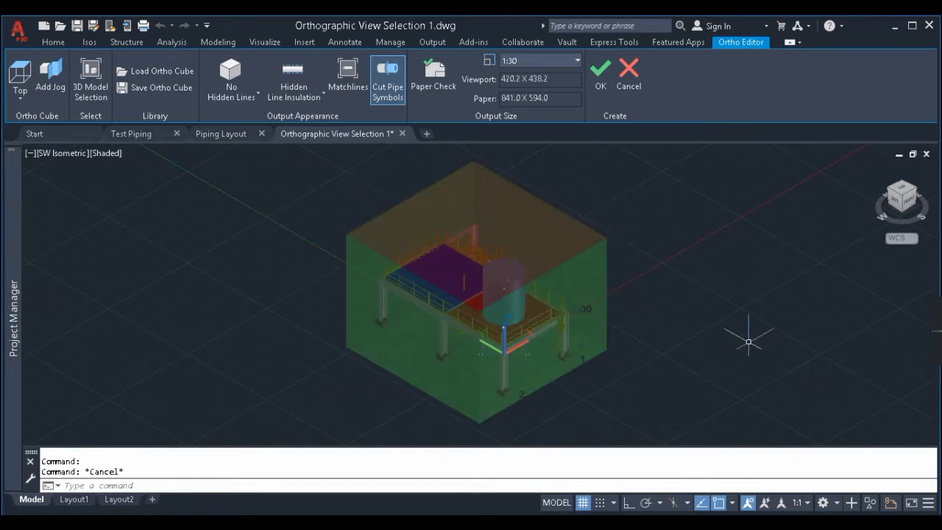
pyautogui.click(910, 204)
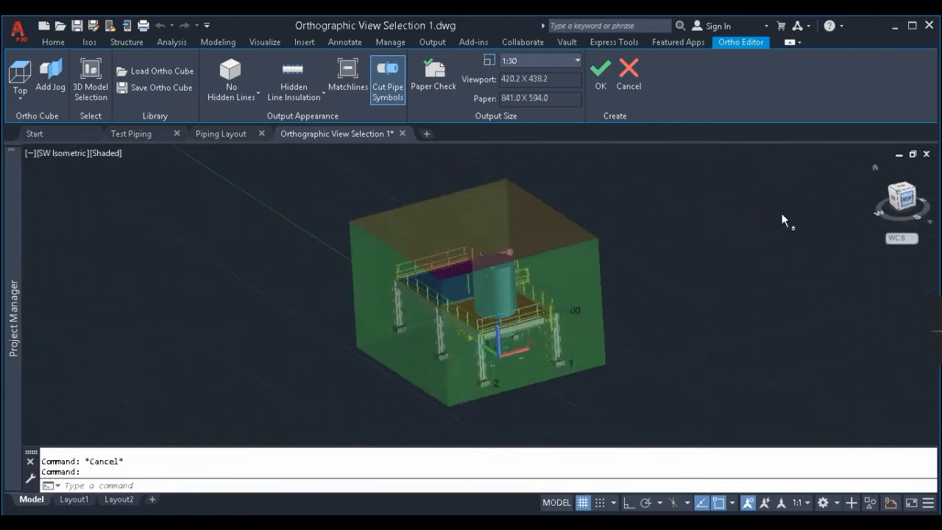
pyautogui.keyDown('shift'); pyautogui.moveTo(385, 225); pyautogui.dragTo(404, 218, button='middle'); pyautogui.keyUp('shift')
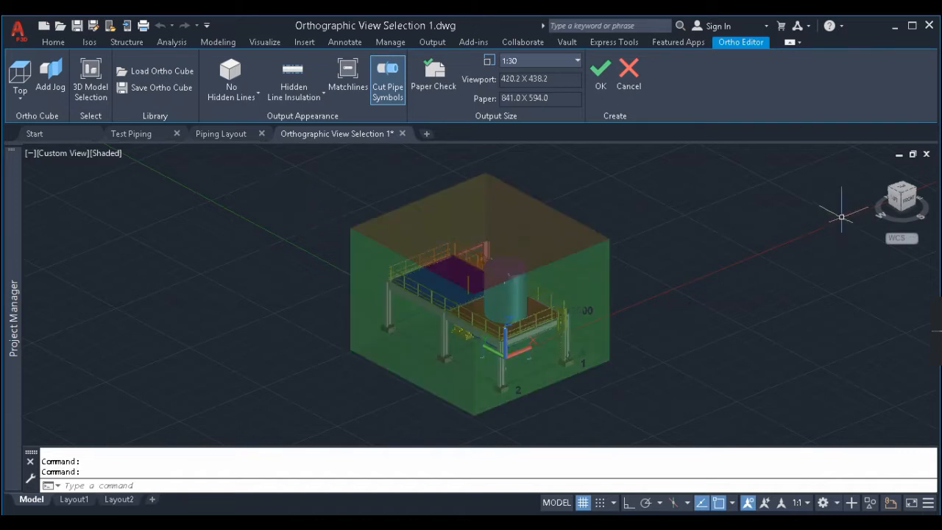
# - Pull in the ortho cube's face on the blue platform side so the cube encloses only the red tank bay
pyautogui.click(417, 261)
pyautogui.click(552, 207)
pyautogui.keyDown('shift'); pyautogui.moveTo(360, 335); pyautogui.dragTo(479, 312, button='middle'); pyautogui.keyUp('shift')
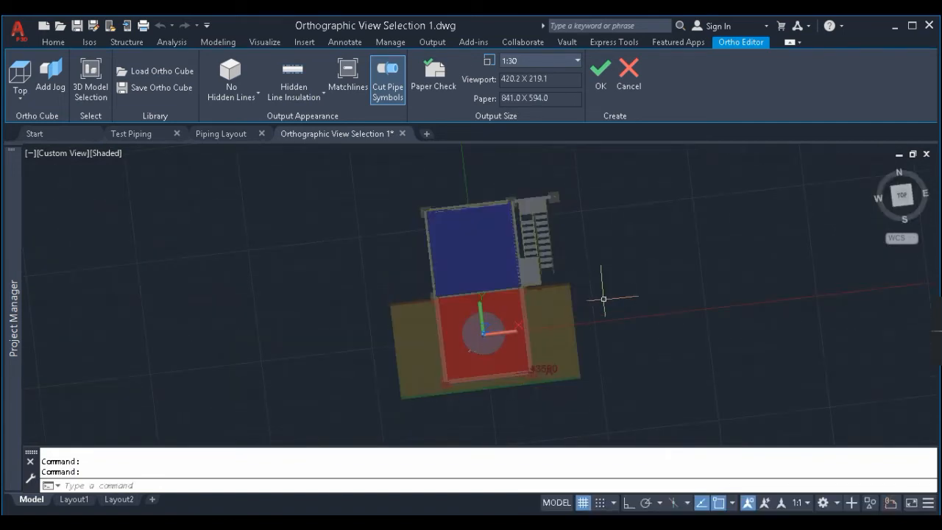
pyautogui.keyDown('shift'); pyautogui.moveTo(532, 392); pyautogui.dragTo(534, 315, button='middle'); pyautogui.keyUp('shift')
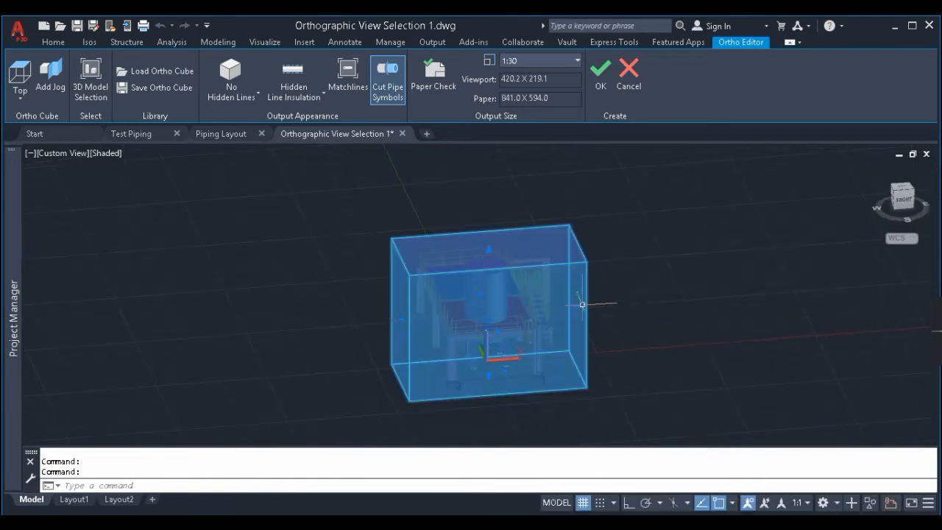
pyautogui.write('m')
pyautogui.press('Return')
pyautogui.click(608, 316)
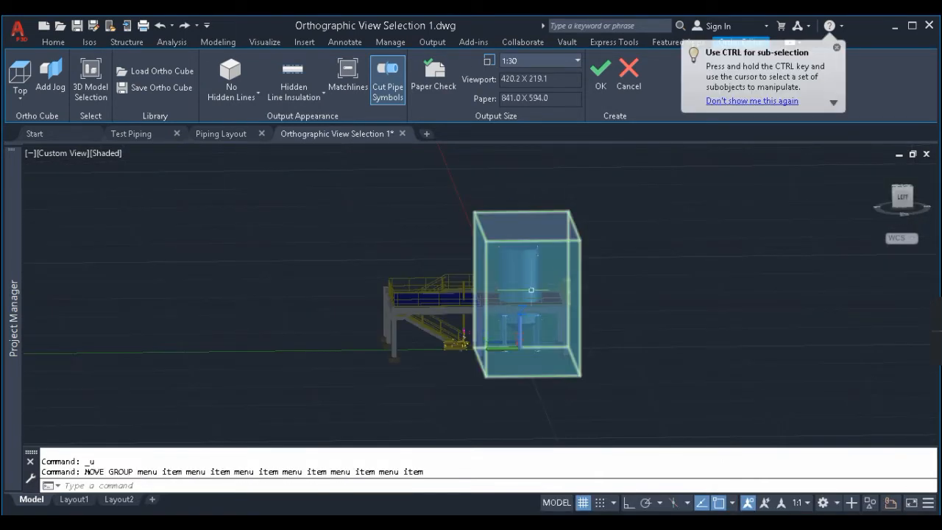
# - Try to extend the ortho cube's top face upward above the tank
pyautogui.click(549, 260)
pyautogui.keyDown('shift'); pyautogui.moveTo(549, 261); pyautogui.dragTo(589, 309, button='middle'); pyautogui.keyUp('shift')
pyautogui.click(526, 229)
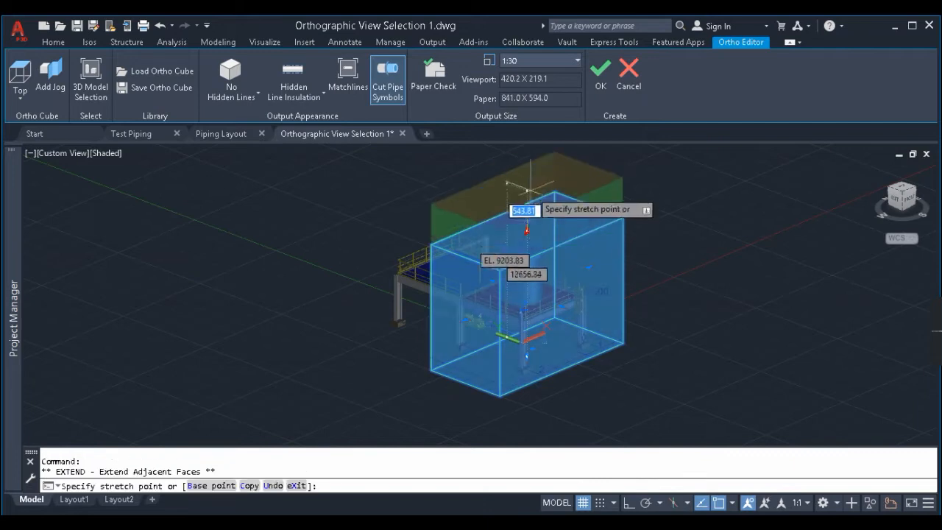
pyautogui.click(510, 175)
pyautogui.hotkey('ctrl', 'z')
pyautogui.press('Escape')
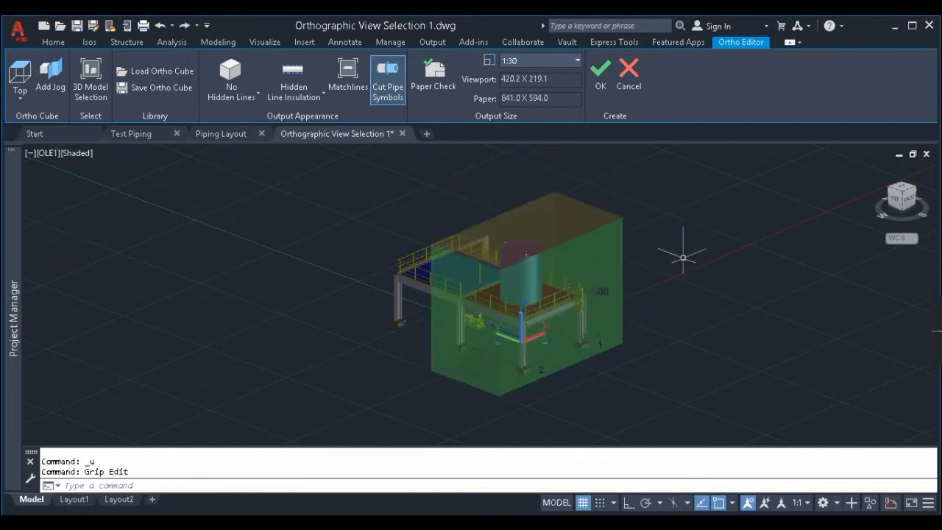
# - Undo the remaining face edits so the ortho cube encloses the whole plant model
pyautogui.hotkey('ctrl', 'z')
pyautogui.hotkey('ctrl', 'z')
pyautogui.hotkey('ctrl', 'z')
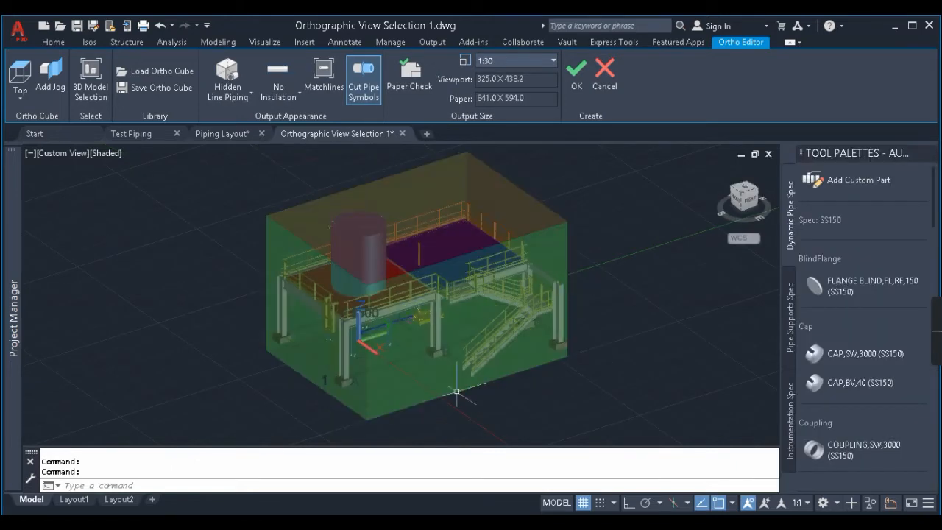
# - Set the ortho cube's view direction to Left and inspect the highlighted face
pyautogui.keyDown('shift'); pyautogui.moveTo(299, 261); pyautogui.dragTo(529, 220, button='middle'); pyautogui.keyUp('shift')
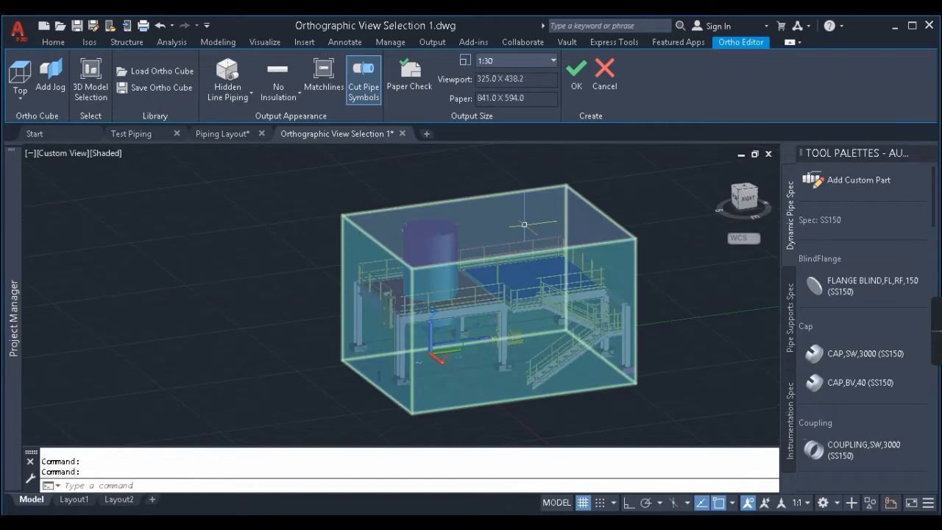
pyautogui.click(19, 92)
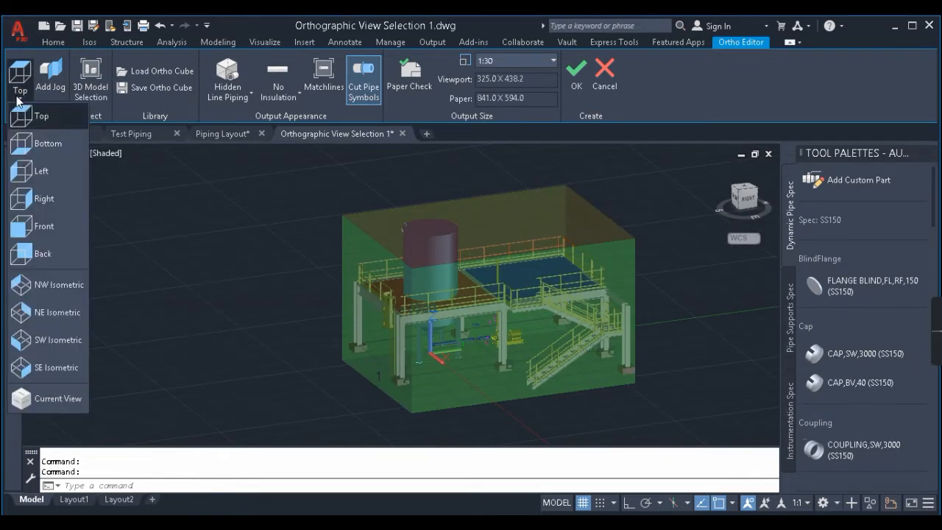
pyautogui.click(35, 178)
pyautogui.keyDown('shift'); pyautogui.moveTo(477, 328); pyautogui.dragTo(610, 368, button='middle'); pyautogui.keyUp('shift')
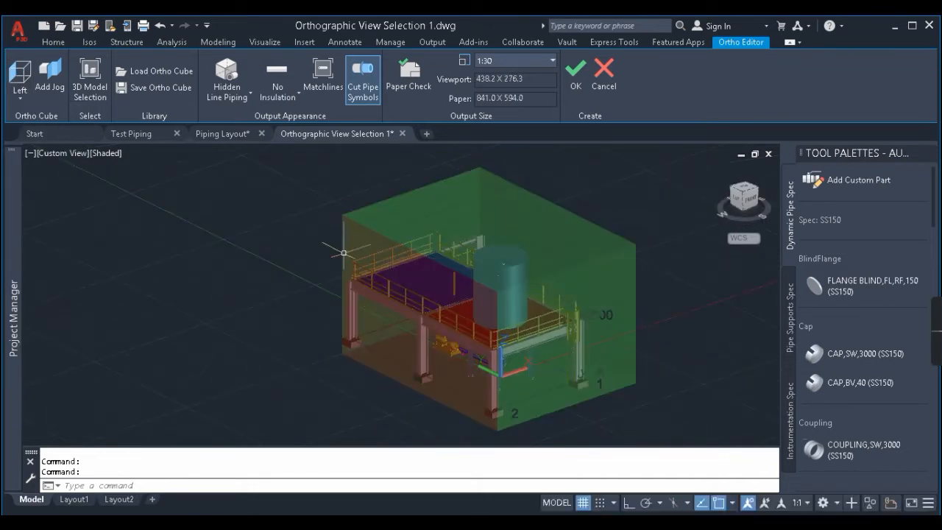
# - Try the SW Isometric direction for the ortho cube and return it to Top
pyautogui.click(20, 96)
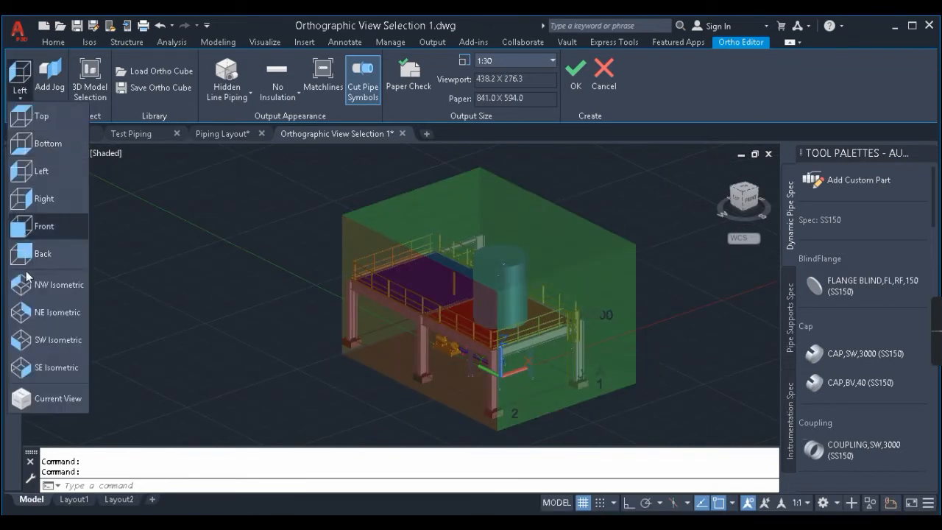
pyautogui.click(37, 336)
pyautogui.click(33, 93)
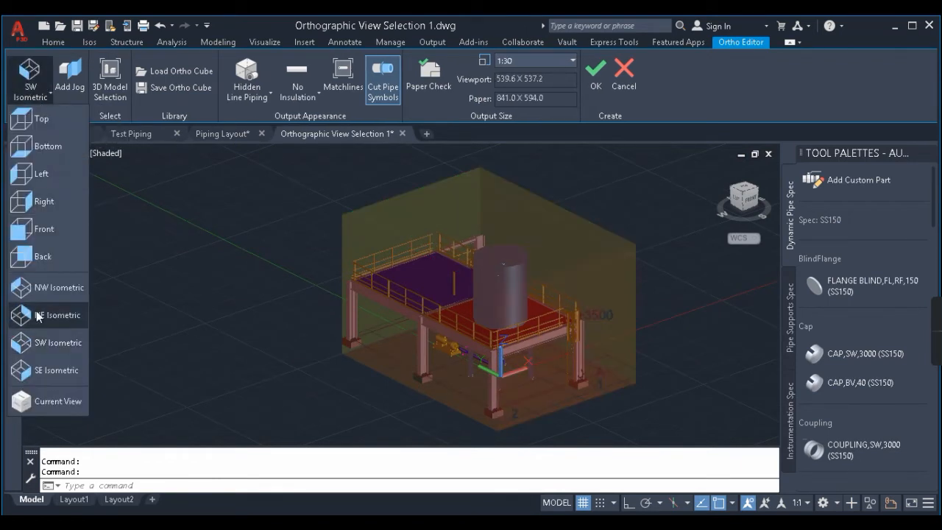
pyautogui.click(41, 118)
pyautogui.keyDown('shift'); pyautogui.moveTo(617, 335); pyautogui.dragTo(596, 331, button='middle'); pyautogui.keyUp('shift')
# - Try the Front direction for the ortho cube and set it back to Top
pyautogui.click(22, 103)
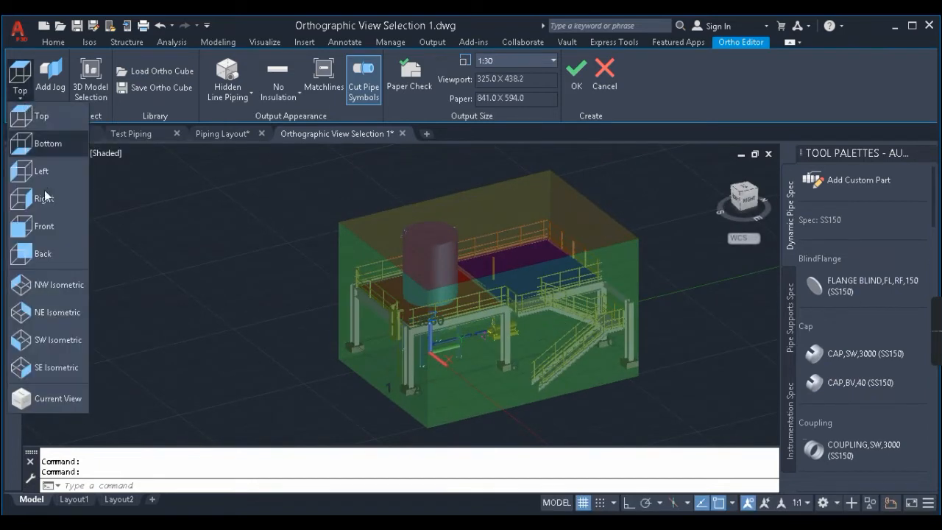
pyautogui.click(45, 230)
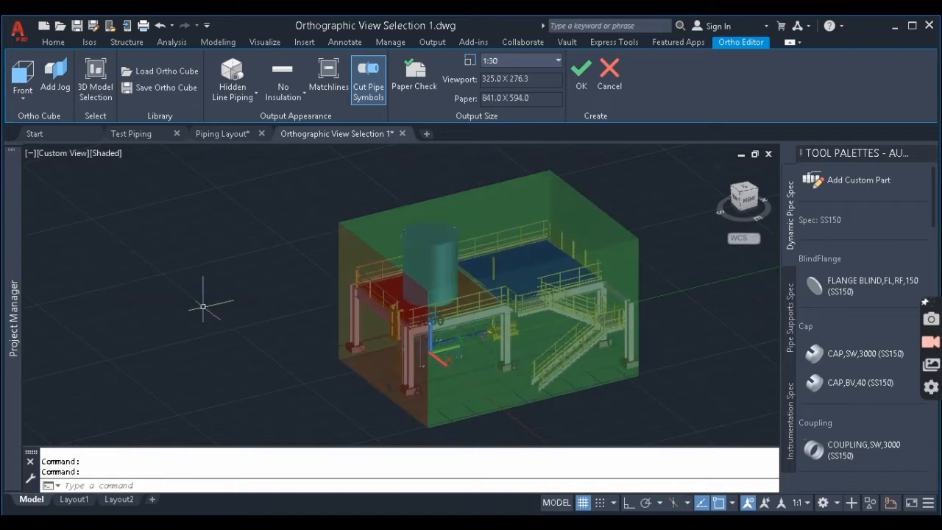
pyautogui.click(22, 97)
pyautogui.click(31, 118)
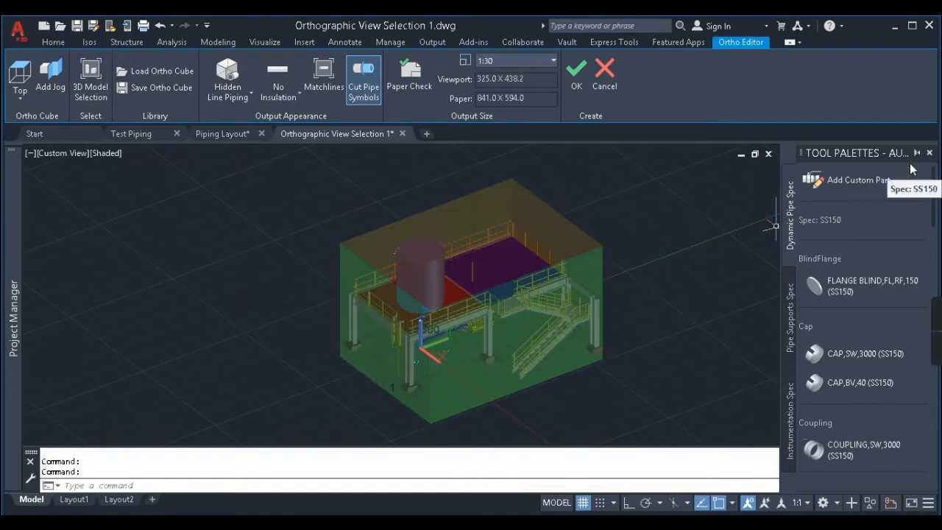
# - Close the tool palettes and, in top view, extend the ortho cube's face outward on the side opposite the stairs
pyautogui.click(930, 155)
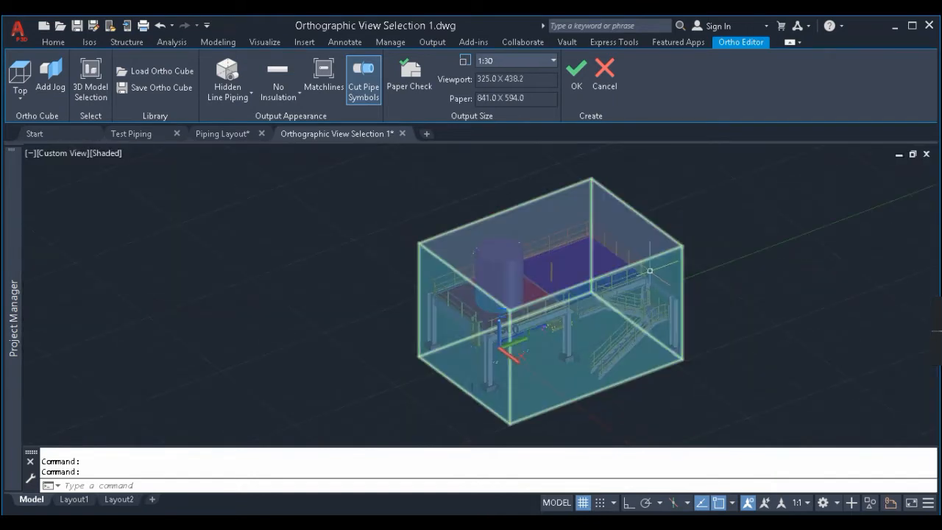
pyautogui.click(904, 190)
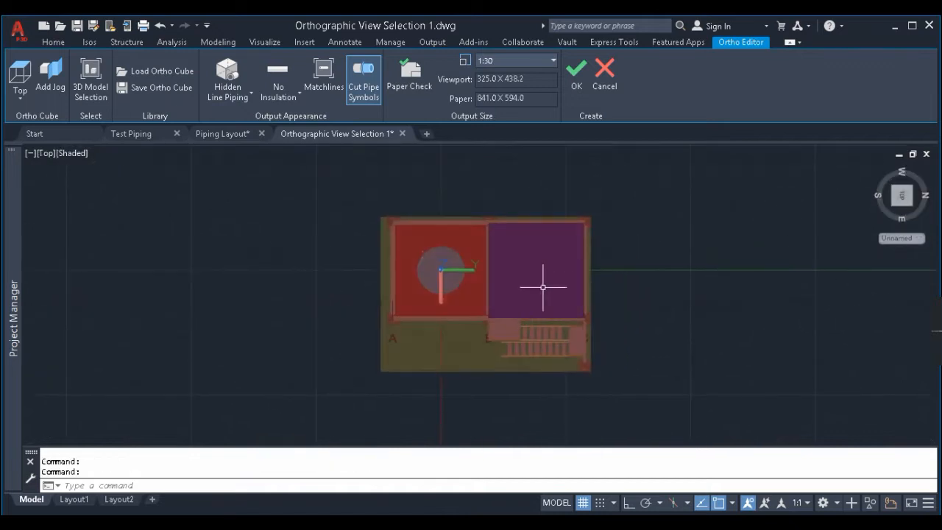
pyautogui.click(455, 364)
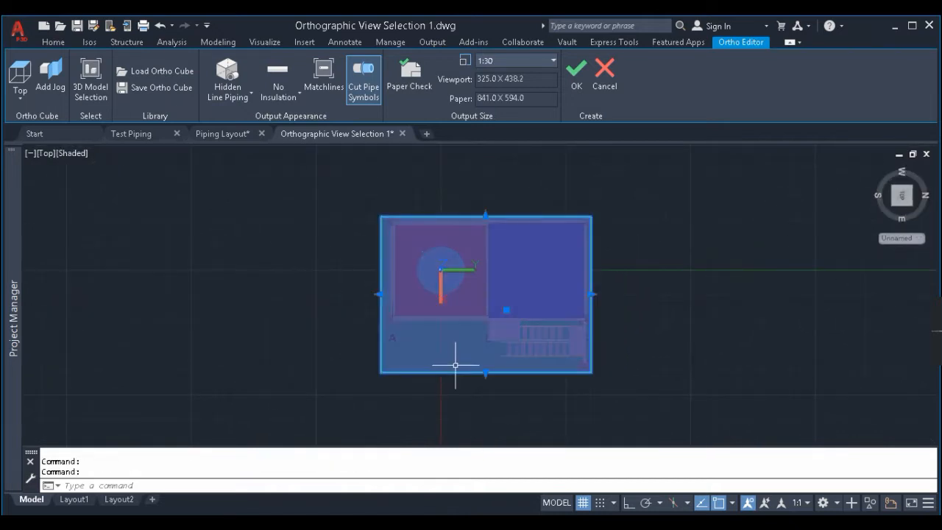
pyautogui.click(486, 215)
pyautogui.click(486, 170)
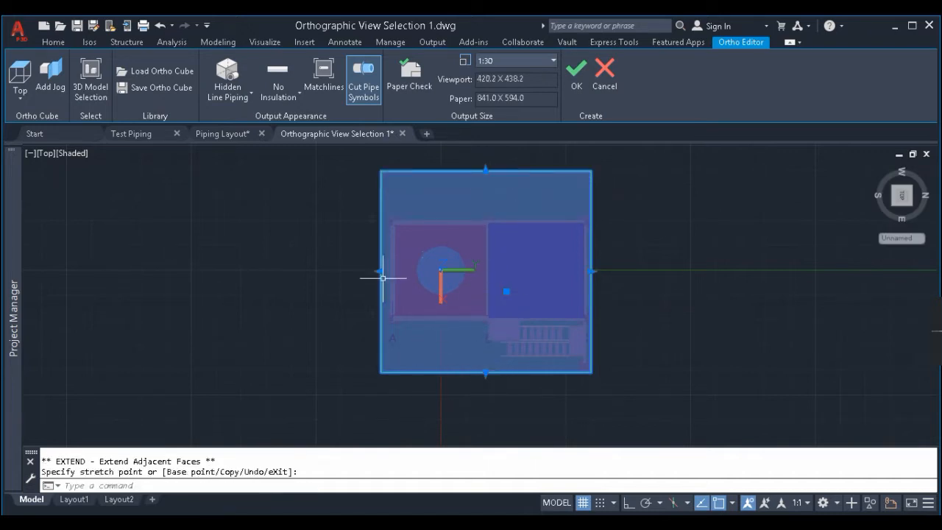
# - Switch to the front view and try stretching the ortho cube's top and bottom faces downward
pyautogui.press('Return')
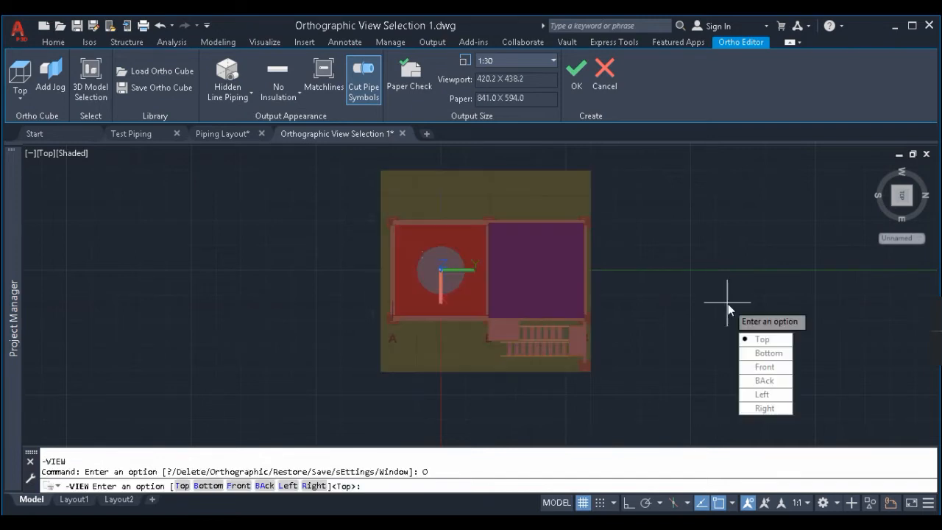
pyautogui.write('F')
pyautogui.press('Return')
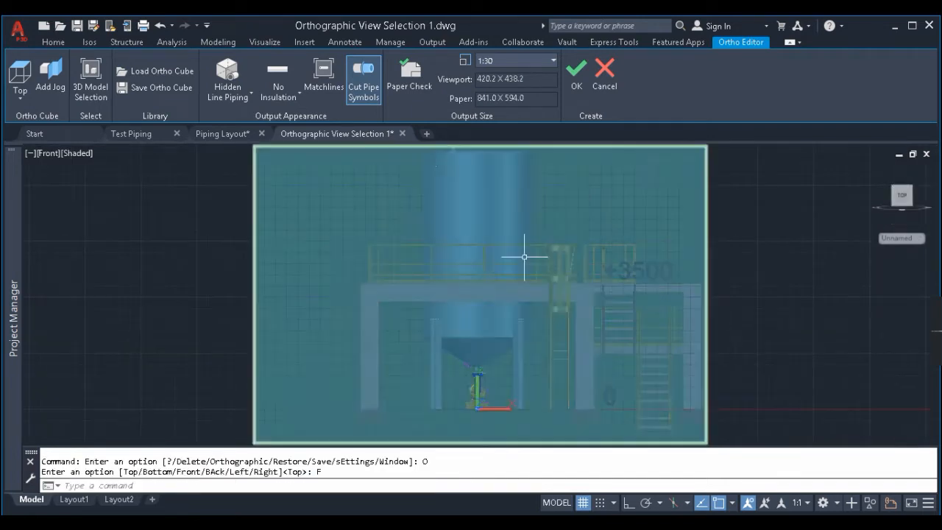
pyautogui.click(504, 196)
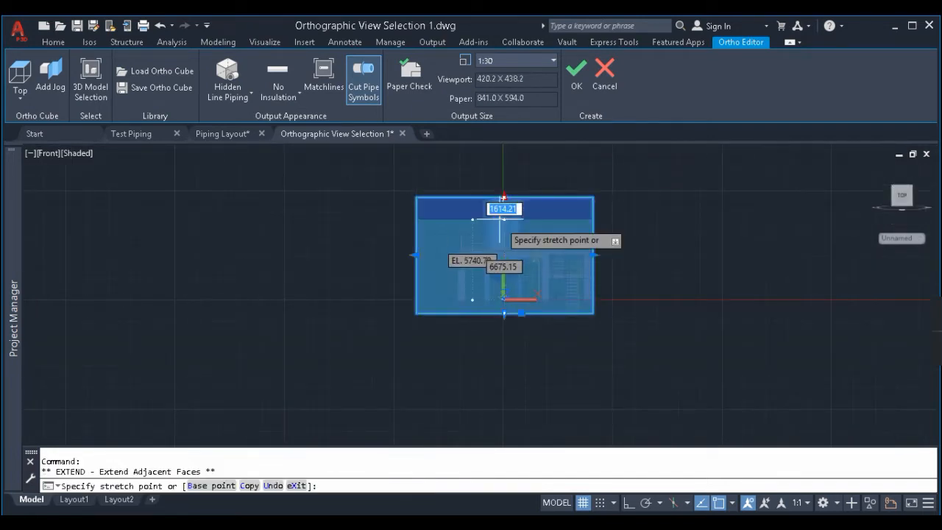
pyautogui.press('Escape')
pyautogui.click(503, 313)
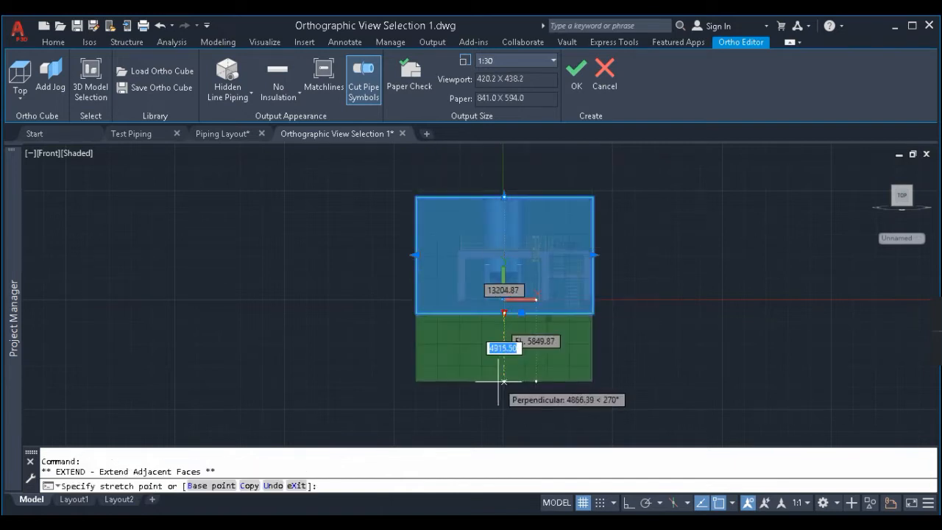
pyautogui.press('Escape')
pyautogui.press('Escape')
# - Add a jog to the ortho cube by selecting its top edge on the tank side
pyautogui.keyDown('shift'); pyautogui.moveTo(699, 283); pyautogui.dragTo(601, 328, button='middle'); pyautogui.keyUp('shift')
pyautogui.click(62, 84)
pyautogui.press('Escape')
pyautogui.press('Escape')
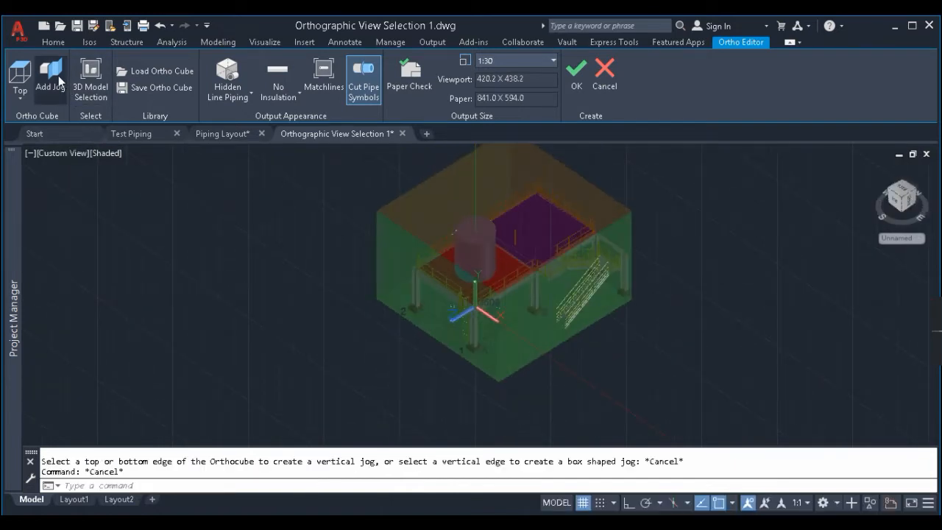
pyautogui.click(58, 76)
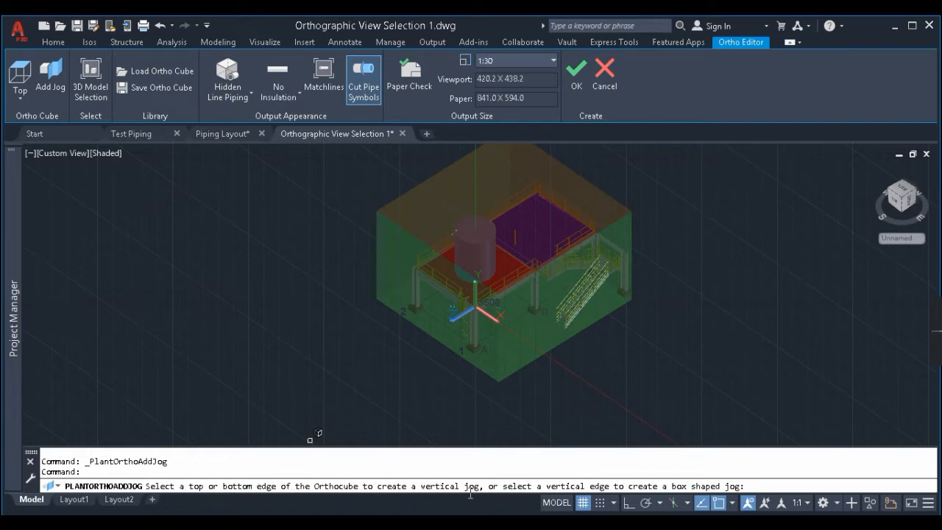
pyautogui.scroll(2, 380, 212)
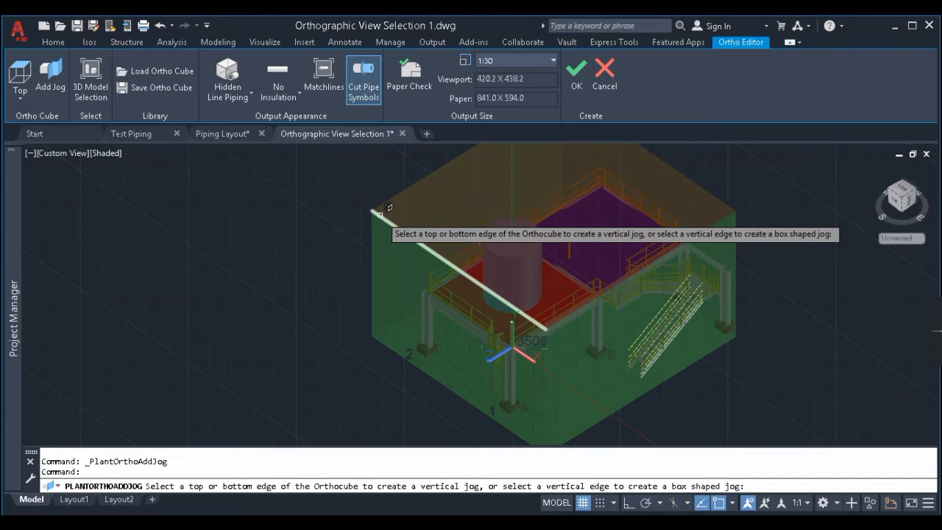
pyautogui.click(380, 213)
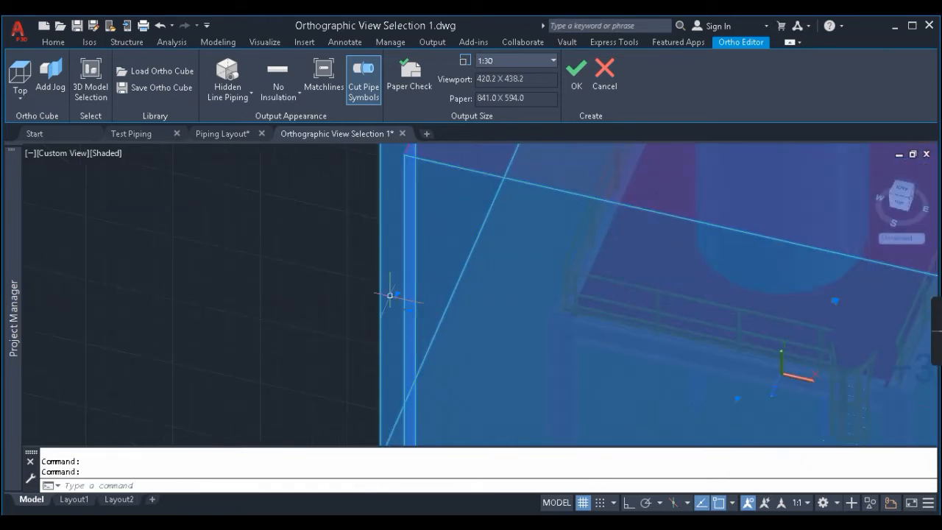
# - Stretch the jog's faces inward to cut a large notch out of the ortho cube's corner beside the tank
pyautogui.scroll(-5, 425, 274)
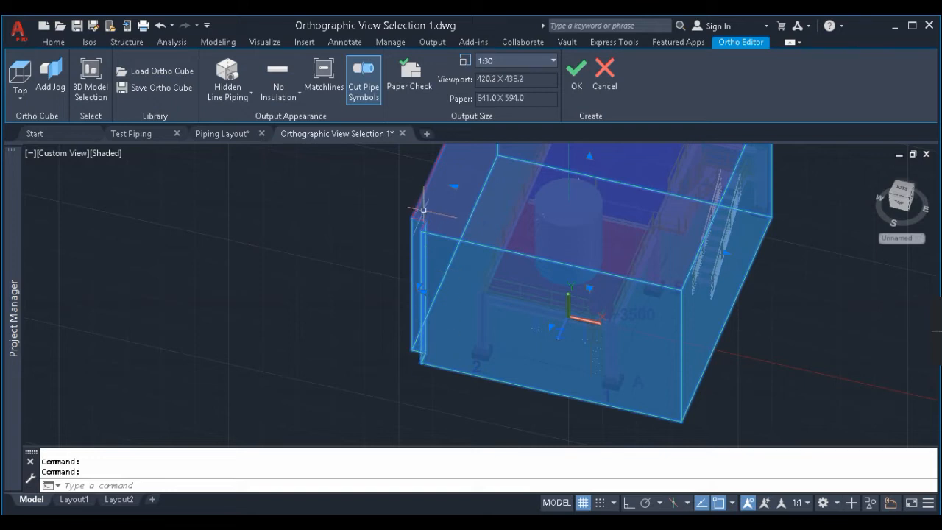
pyautogui.scroll(3, 426, 307)
pyautogui.click(423, 294)
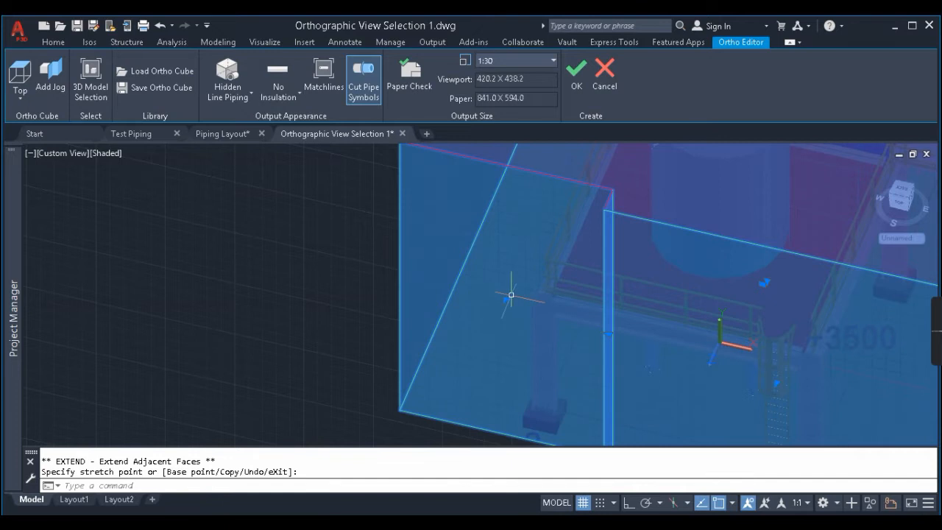
pyautogui.click(515, 213)
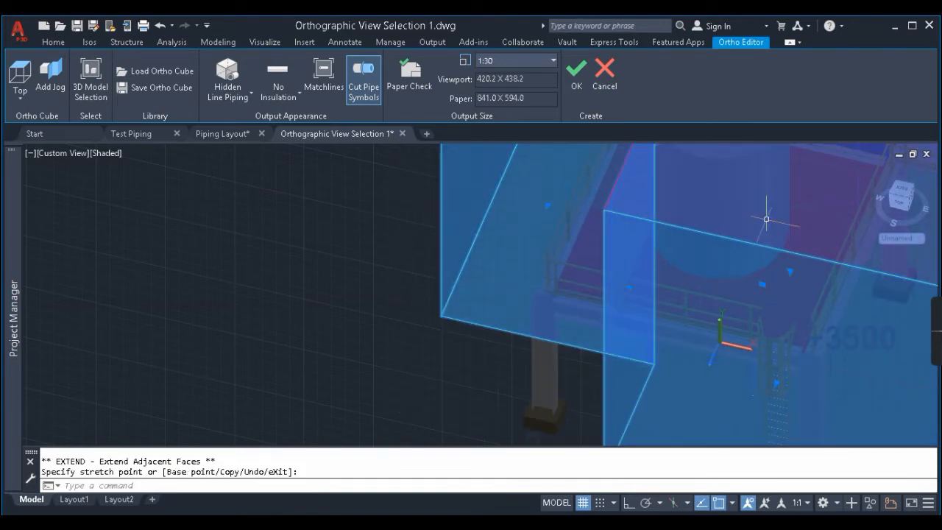
# - Examine the notched ortho cube's outline around the tank bay from the top view
pyautogui.click(906, 239)
pyautogui.click(896, 214)
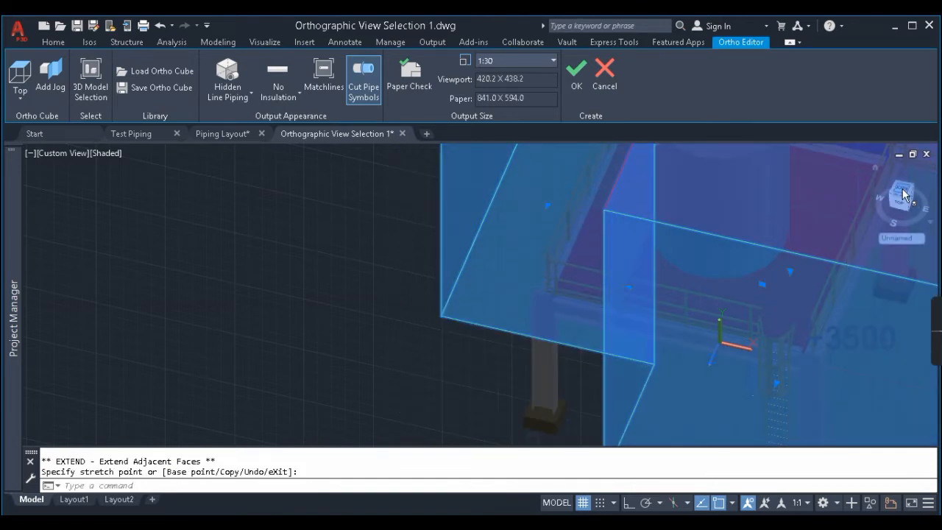
pyautogui.click(904, 196)
pyautogui.press('Escape')
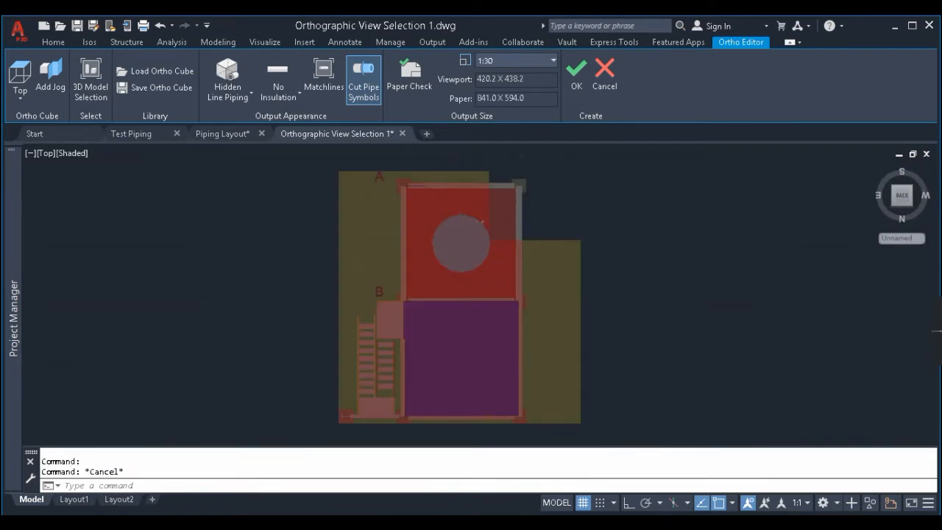
pyautogui.scroll(3, 535, 196)
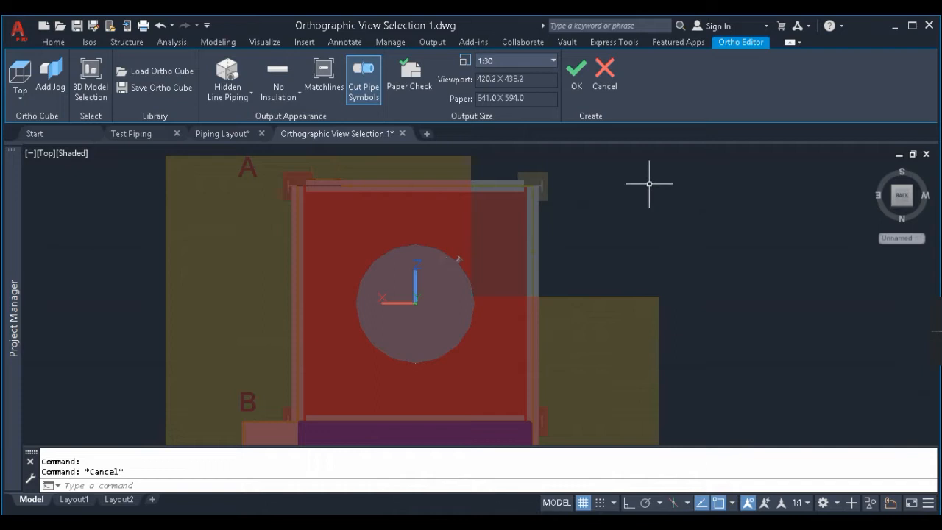
pyautogui.scroll(-4, 564, 185)
pyautogui.press('Escape')
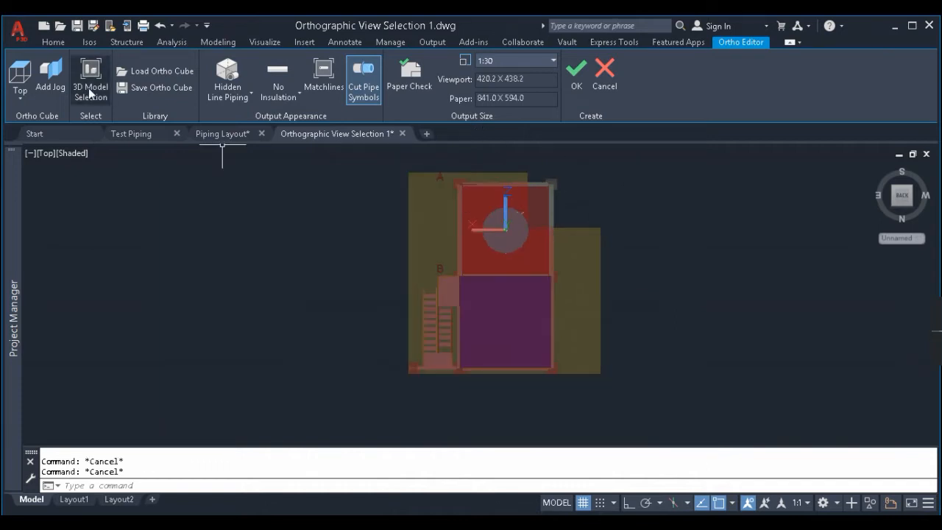
# - Add a box-shaped jog to the ortho cube's vertical edge beside the blue platform and inspect it at the base corner
pyautogui.click(59, 80)
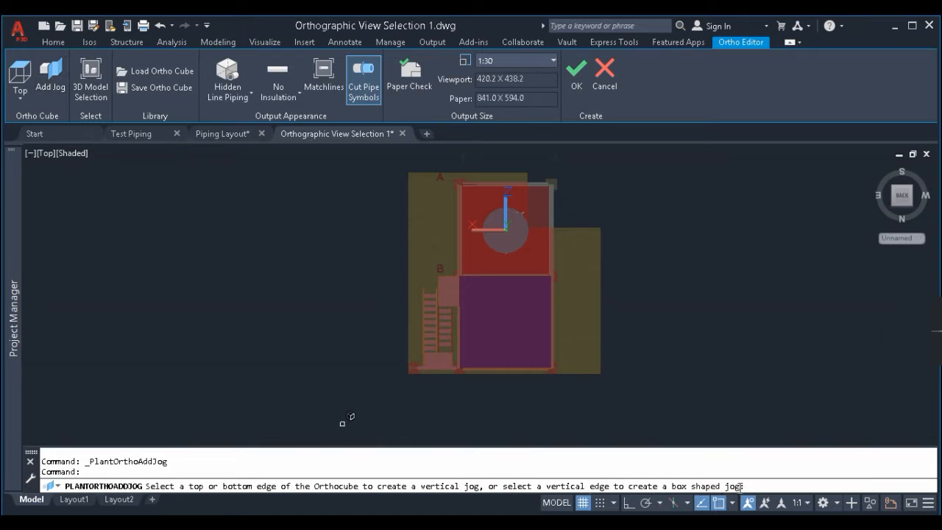
pyautogui.scroll(-3, 482, 382)
pyautogui.keyDown('shift'); pyautogui.moveTo(482, 383); pyautogui.dragTo(621, 297, button='middle'); pyautogui.keyUp('shift')
pyautogui.scroll(4, 515, 368)
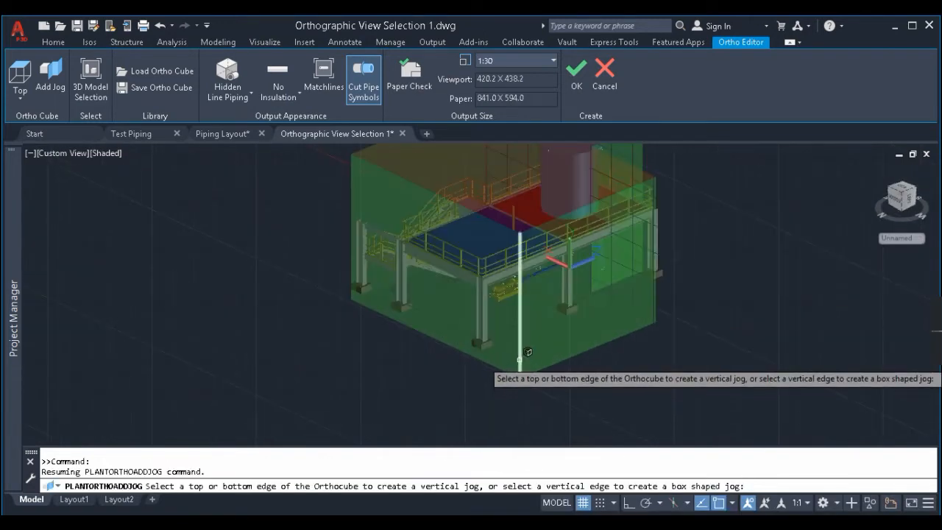
pyautogui.click(520, 360)
pyautogui.scroll(5, 508, 346)
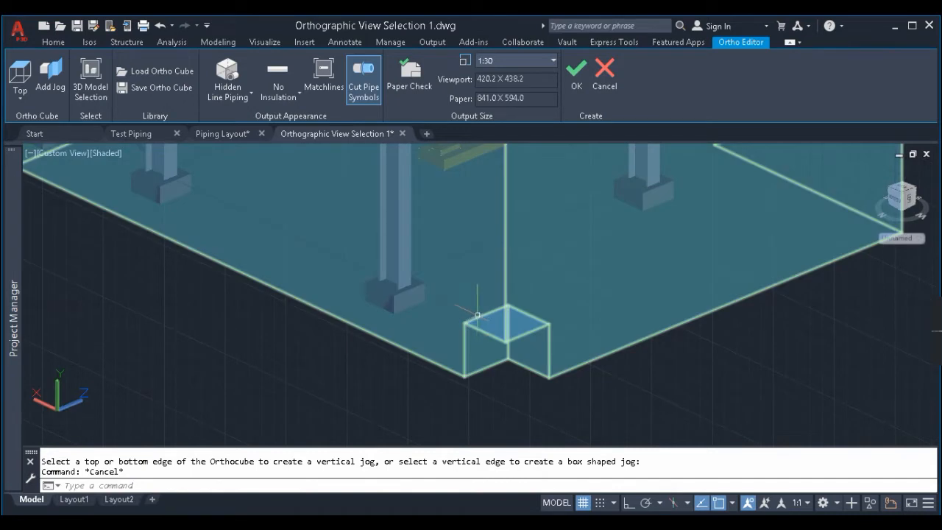
pyautogui.scroll(-5, 481, 380)
pyautogui.keyDown('shift'); pyautogui.moveTo(596, 315); pyautogui.dragTo(405, 244, button='middle'); pyautogui.keyUp('shift')
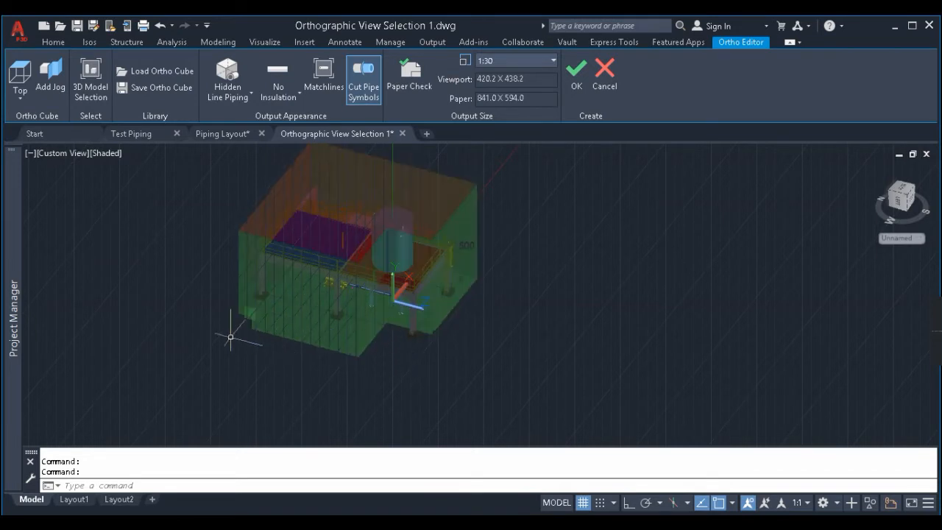
pyautogui.scroll(5, 237, 333)
pyautogui.keyDown('shift'); pyautogui.moveTo(276, 330); pyautogui.dragTo(346, 310, button='middle'); pyautogui.keyUp('shift')
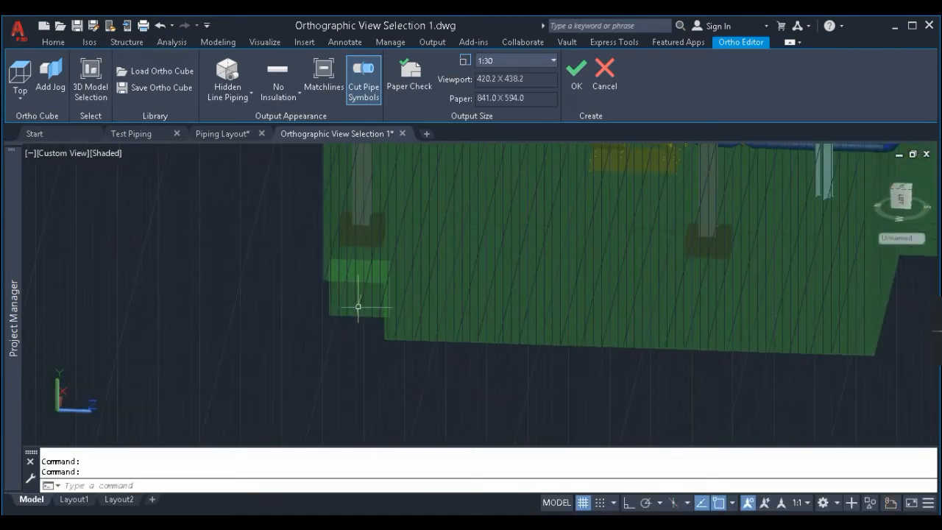
# - Stretch the small box-shaped jog's end face along the base edge to lengthen the jog across the ortho cube's side
pyautogui.moveTo(442, 321)
pyautogui.click(500, 343)
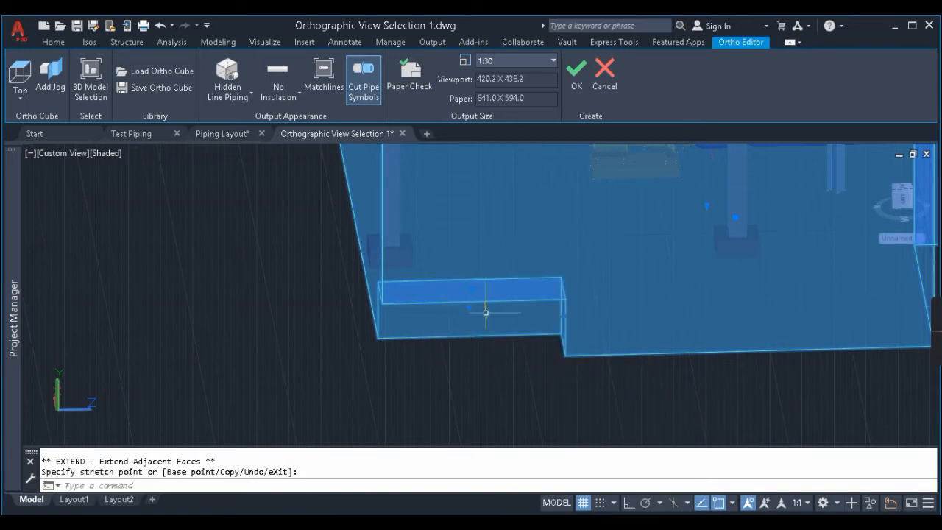
pyautogui.press('Escape')
pyautogui.press('Escape')
pyautogui.scroll(-4, 298, 346)
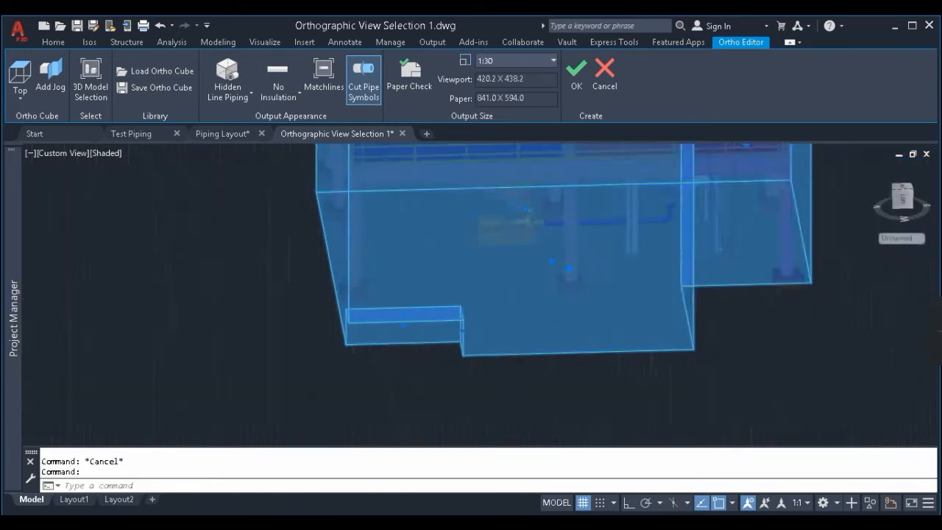
pyautogui.press('Escape')
# - Examine the jogged ortho cube around the tank bay and structure footings from oblique angles and the top view
pyautogui.keyDown('shift'); pyautogui.moveTo(626, 343); pyautogui.dragTo(515, 368, button='middle'); pyautogui.keyUp('shift')
pyautogui.click(424, 277)
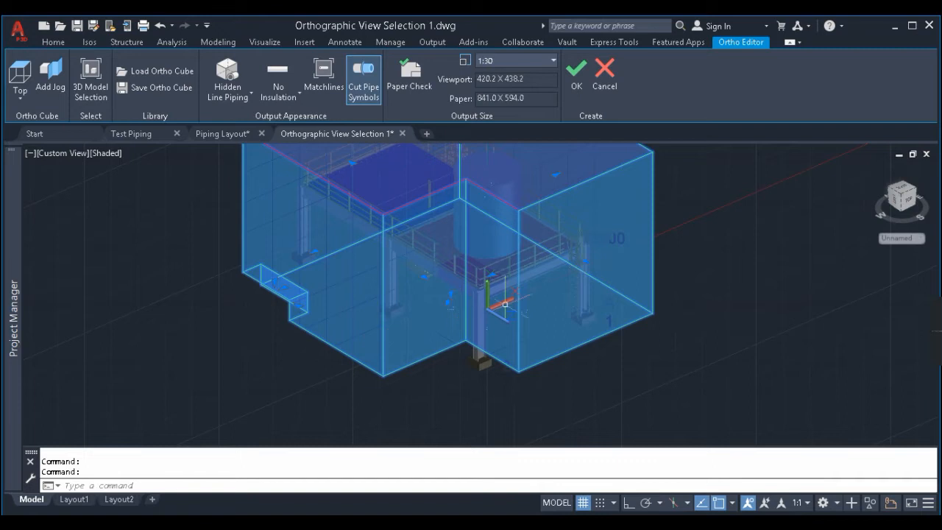
pyautogui.keyDown('shift'); pyautogui.moveTo(290, 364); pyautogui.dragTo(317, 355, button='middle'); pyautogui.keyUp('shift')
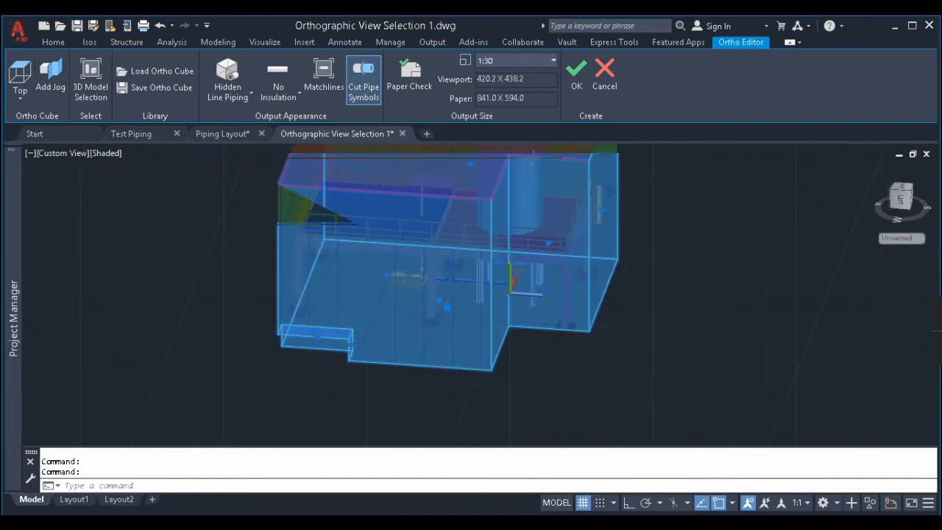
pyautogui.keyDown('shift'); pyautogui.moveTo(573, 265); pyautogui.dragTo(412, 324, button='middle'); pyautogui.keyUp('shift')
pyautogui.click(903, 195)
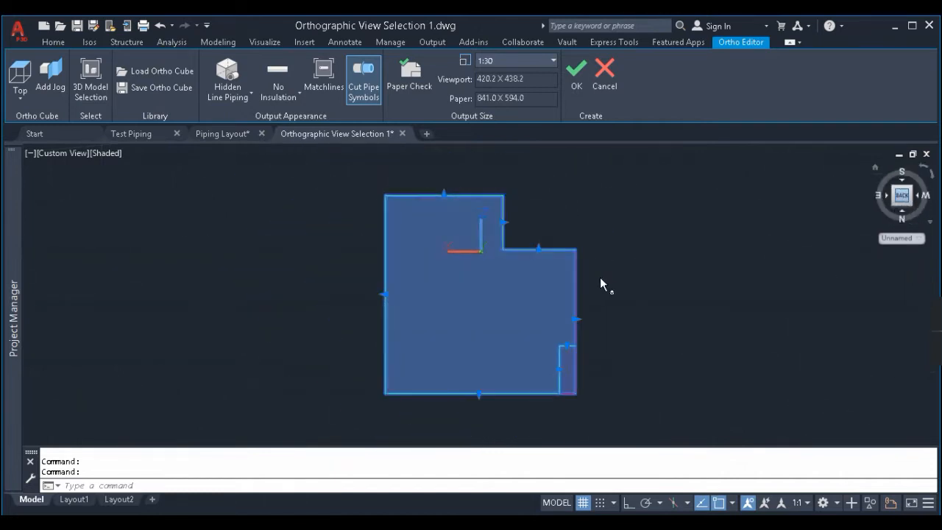
pyautogui.scroll(1, 540, 215)
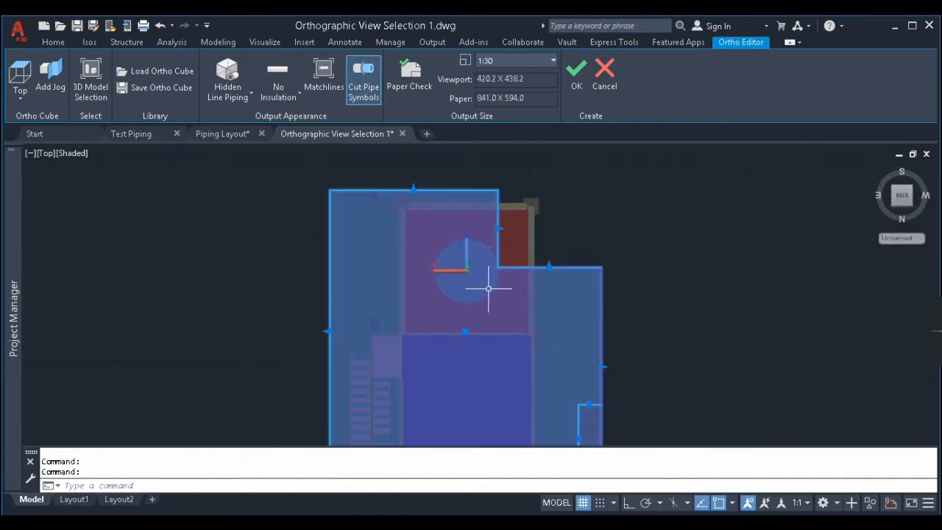
pyautogui.scroll(1, 488, 288)
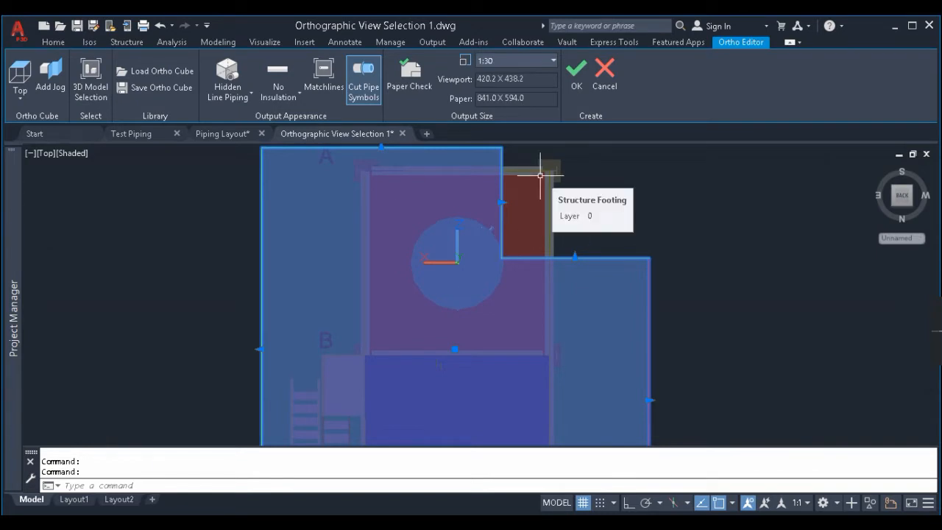
# - Undo the ortho cube's jogs, restoring the plain rectangular box, and view it obliquely
pyautogui.hotkey('ctrl', 'z')
pyautogui.hotkey('ctrl', 'z')
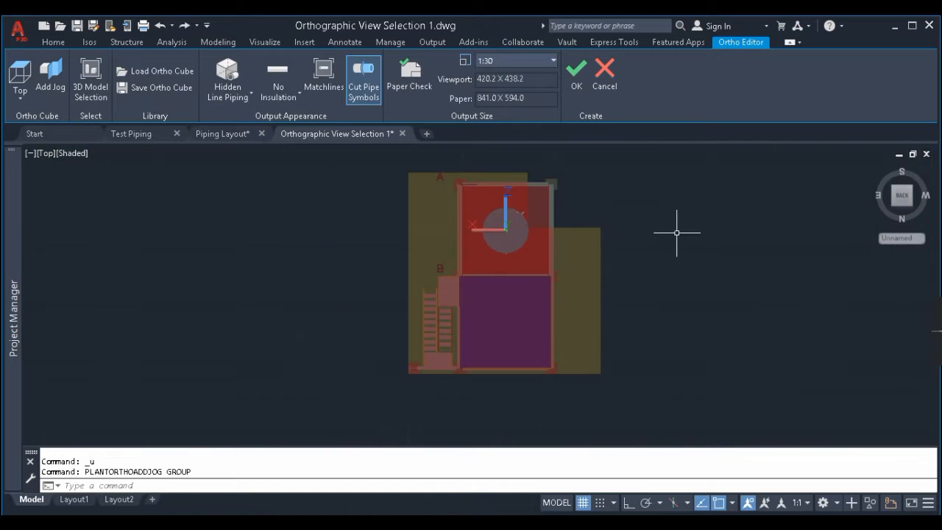
pyautogui.hotkey('ctrl', 'z')
pyautogui.keyDown('shift'); pyautogui.moveTo(564, 220); pyautogui.dragTo(595, 245, button='middle'); pyautogui.keyUp('shift')
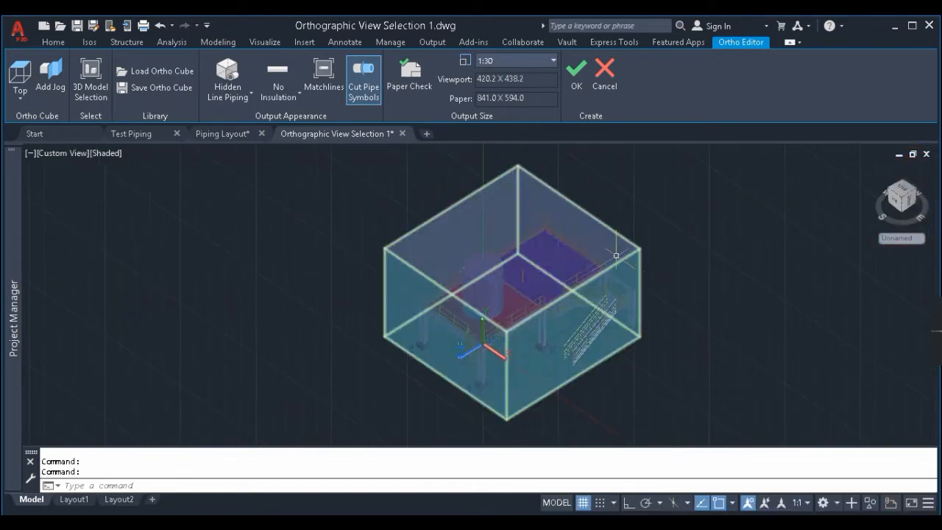
# - Replace the Test Piping reference model with P1001 as the 3D model referenced in the ortho view
pyautogui.click(93, 80)
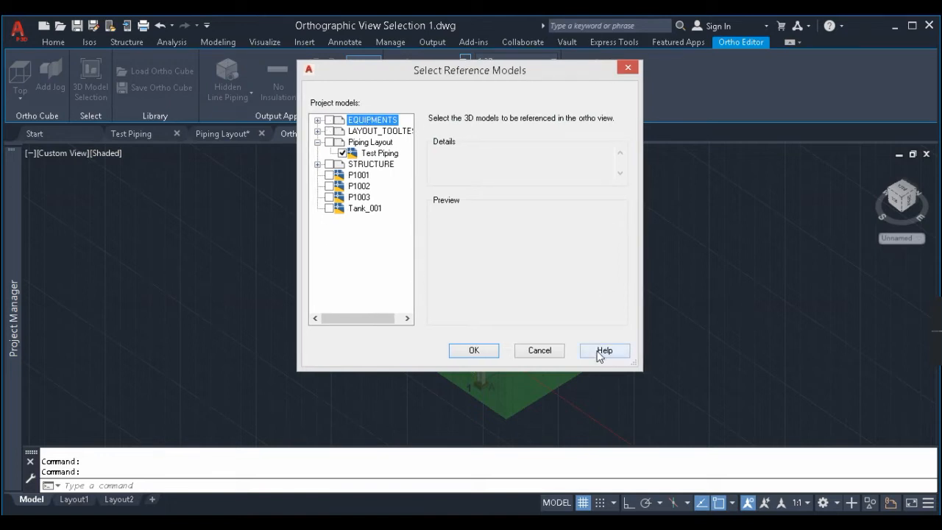
pyautogui.click(342, 153)
pyautogui.moveTo(458, 74); pyautogui.dragTo(444, 70)
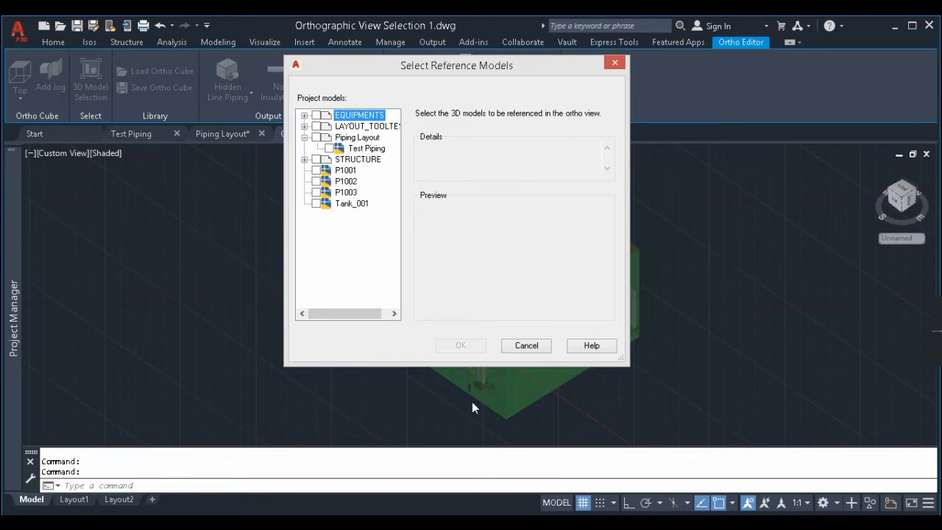
pyautogui.click(317, 170)
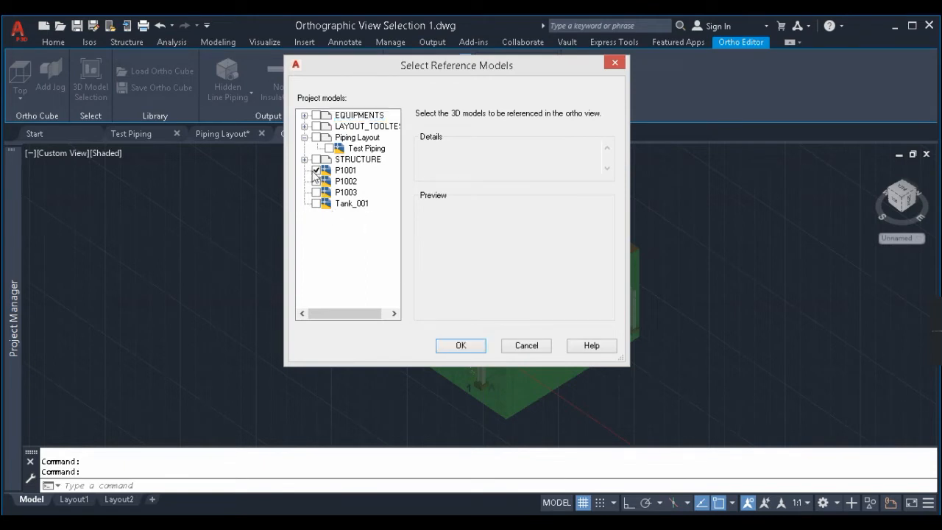
pyautogui.click(460, 346)
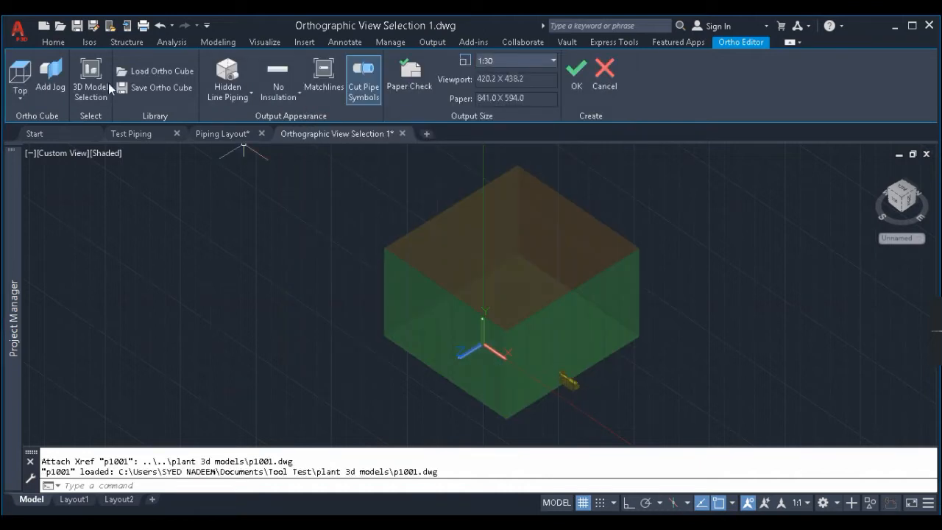
# - Reference the Test Piping model from the Piping Layout folder in the ortho view in place of P1001
pyautogui.click(108, 84)
pyautogui.click(305, 138)
pyautogui.click(330, 148)
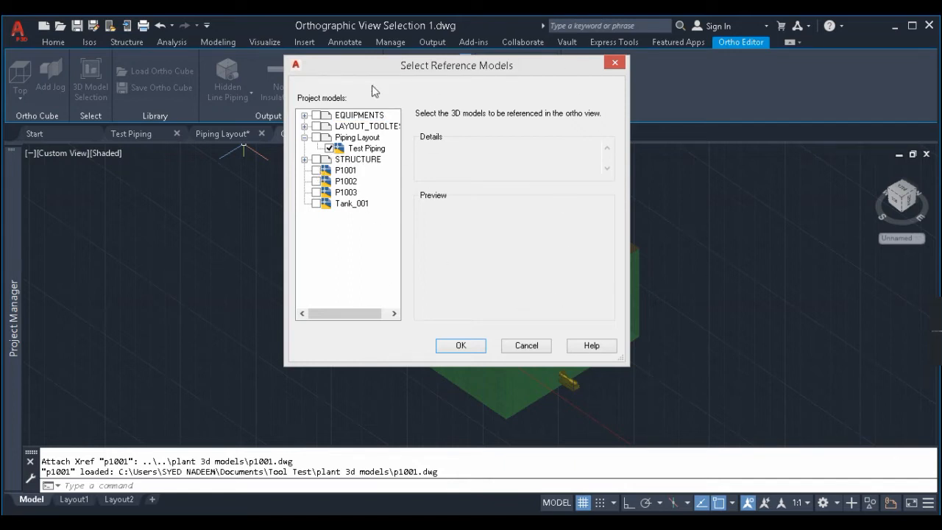
pyautogui.click(463, 346)
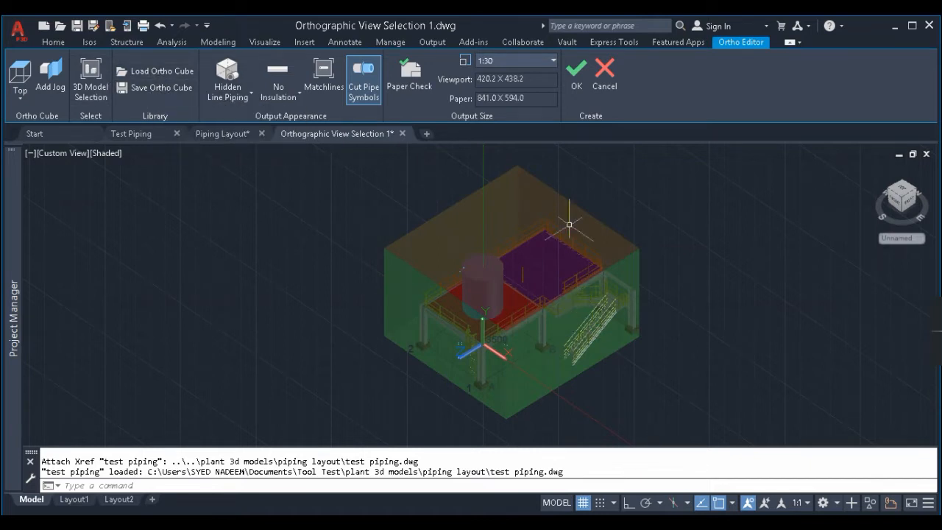
pyautogui.click(573, 182)
pyautogui.press('Escape')
pyautogui.click(593, 182)
pyautogui.click(519, 192)
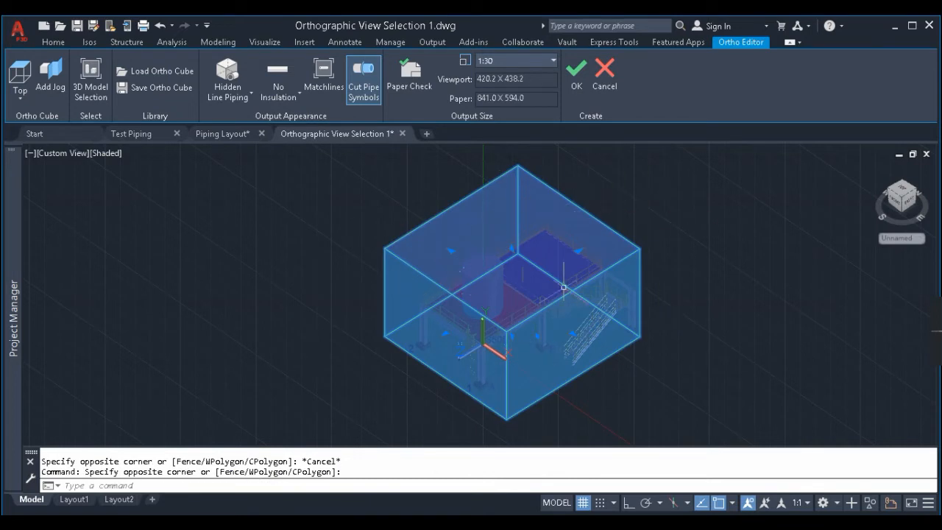
pyautogui.press('Escape')
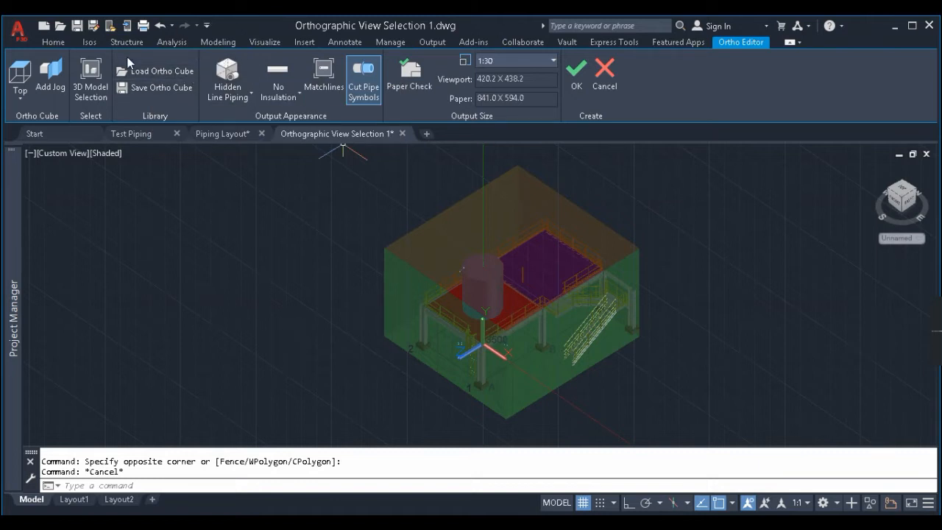
# - Set the output appearance to No Hidden Lines and examine the platforms, tank and the piping beneath them
pyautogui.click(236, 99)
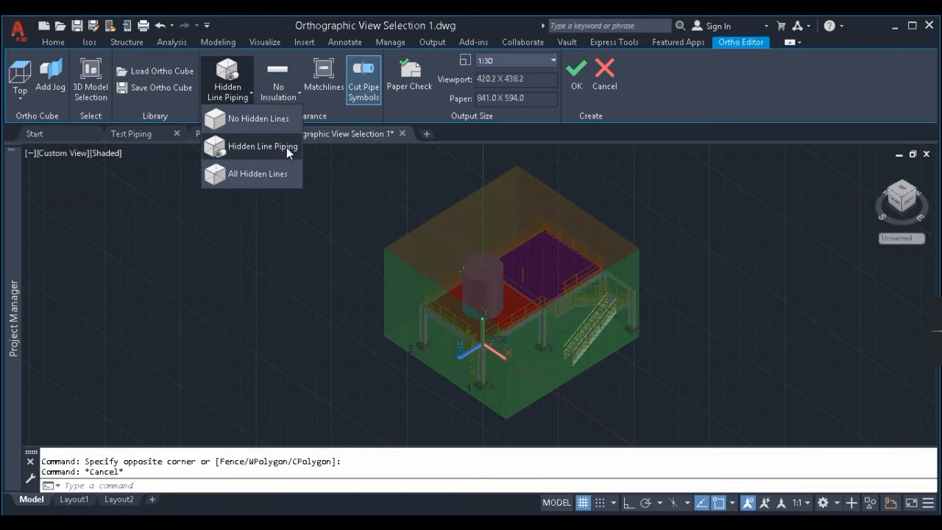
pyautogui.click(246, 123)
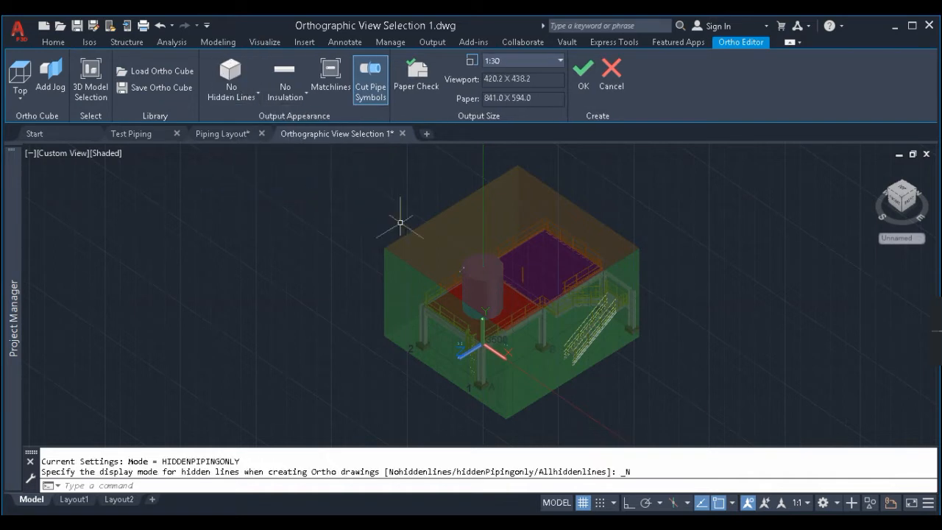
pyautogui.scroll(2, 530, 343)
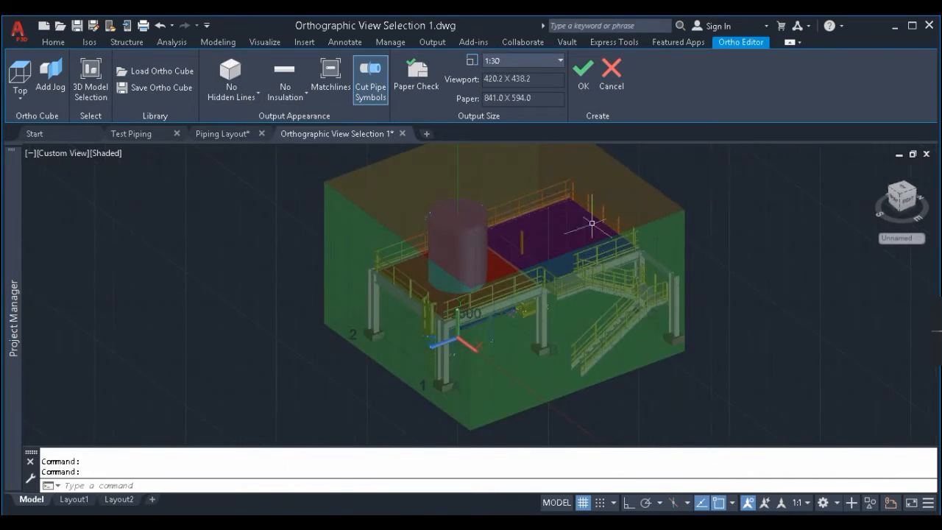
pyautogui.scroll(6, 559, 317)
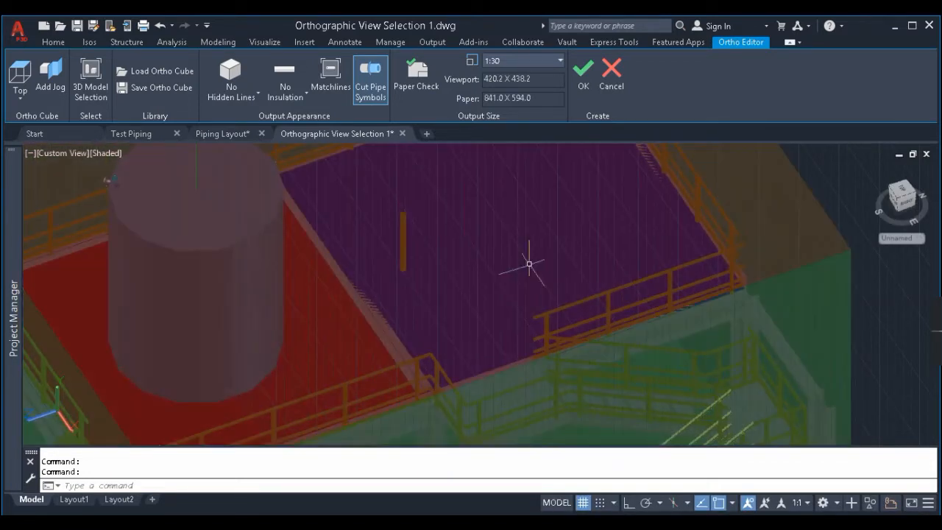
pyautogui.keyDown('shift'); pyautogui.moveTo(531, 321); pyautogui.dragTo(508, 292, button='middle'); pyautogui.keyUp('shift')
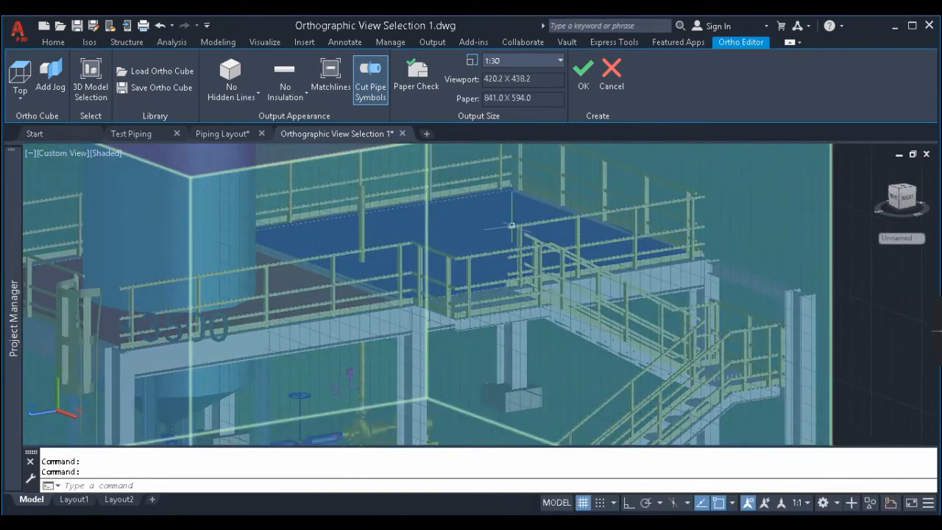
pyautogui.keyDown('shift'); pyautogui.moveTo(511, 227); pyautogui.dragTo(446, 321, button='middle'); pyautogui.keyUp('shift')
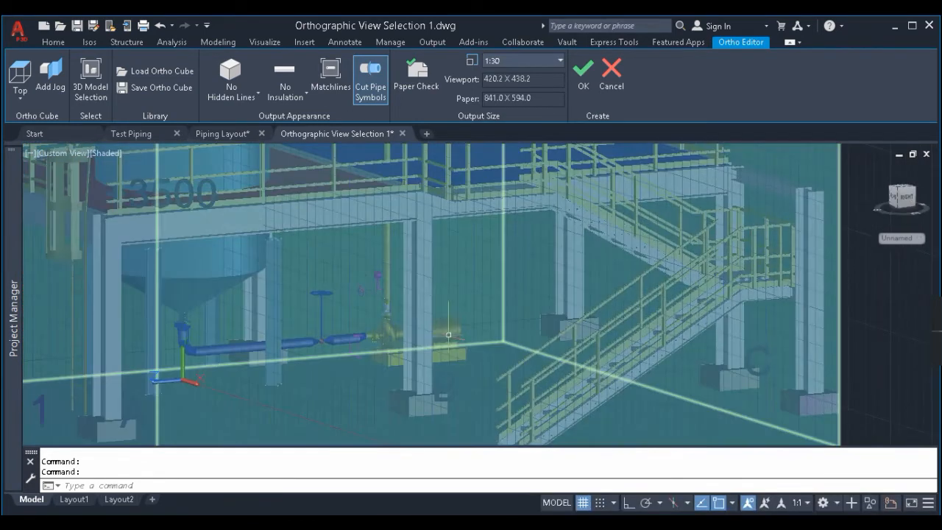
pyautogui.moveTo(483, 237)
pyautogui.keyDown('shift'); pyautogui.mouseDown(button='middle')
pyautogui.moveTo(482, 280)
pyautogui.moveTo(498, 292)
pyautogui.moveTo(479, 250)
pyautogui.mouseUp(button='middle'); pyautogui.keyUp('shift')
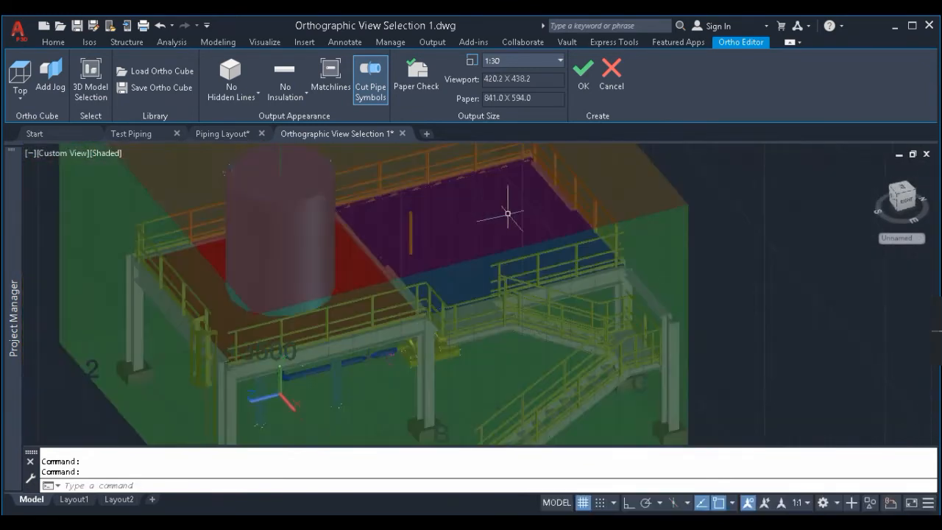
pyautogui.click(906, 193)
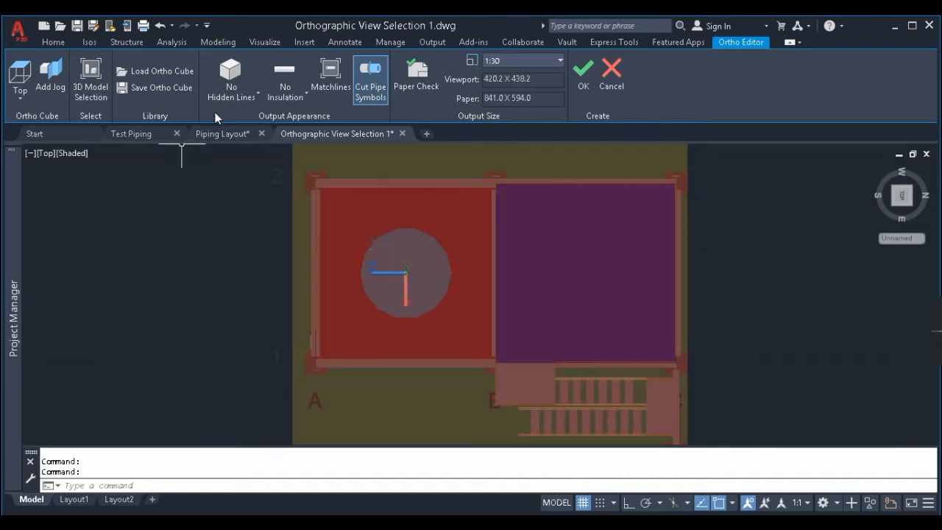
# - Set the output appearance to Hidden Line Piping and inspect the platforms and stairs obliquely and from the top
pyautogui.click(231, 94)
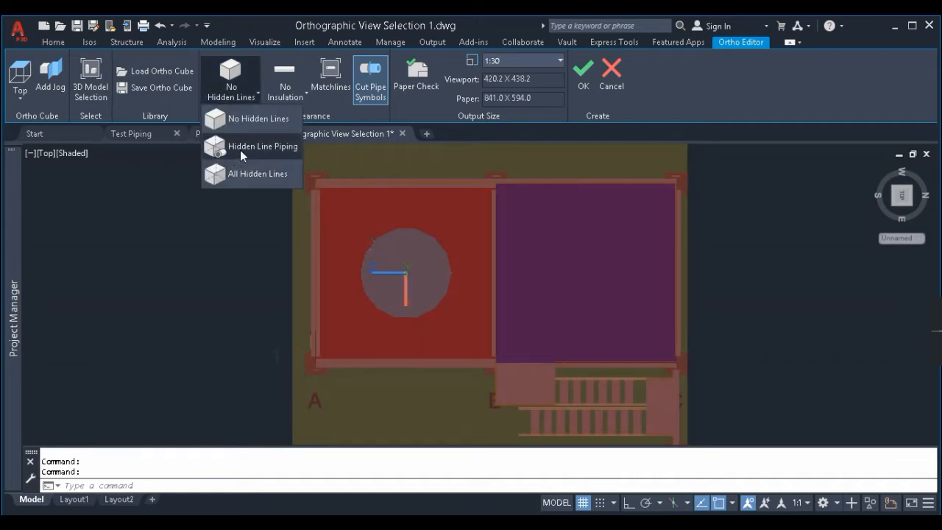
pyautogui.click(240, 147)
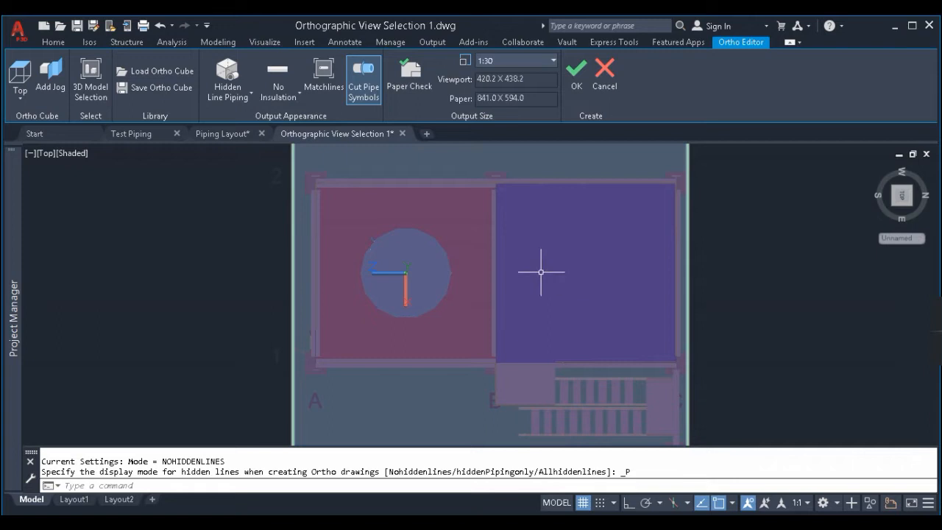
pyautogui.keyDown('shift'); pyautogui.moveTo(501, 392); pyautogui.dragTo(530, 304, button='middle'); pyautogui.keyUp('shift')
pyautogui.scroll(4, 519, 303)
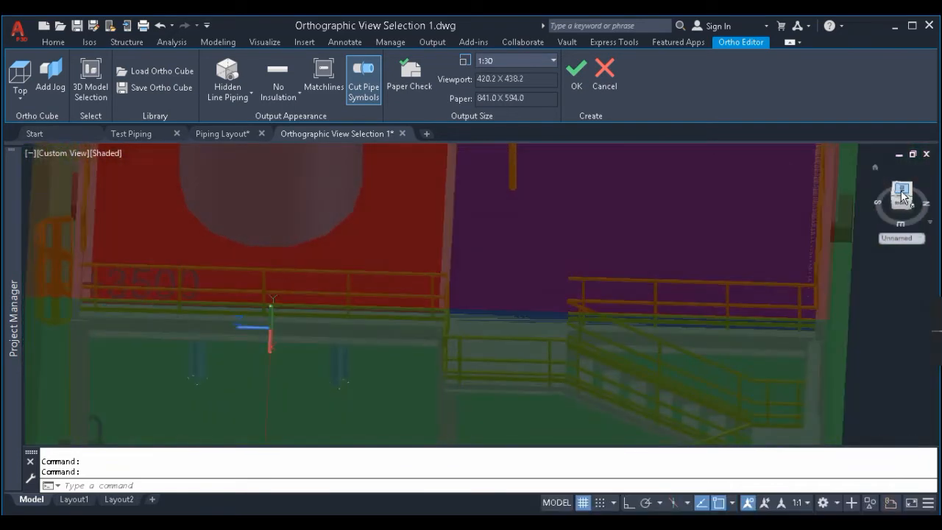
pyautogui.click(902, 193)
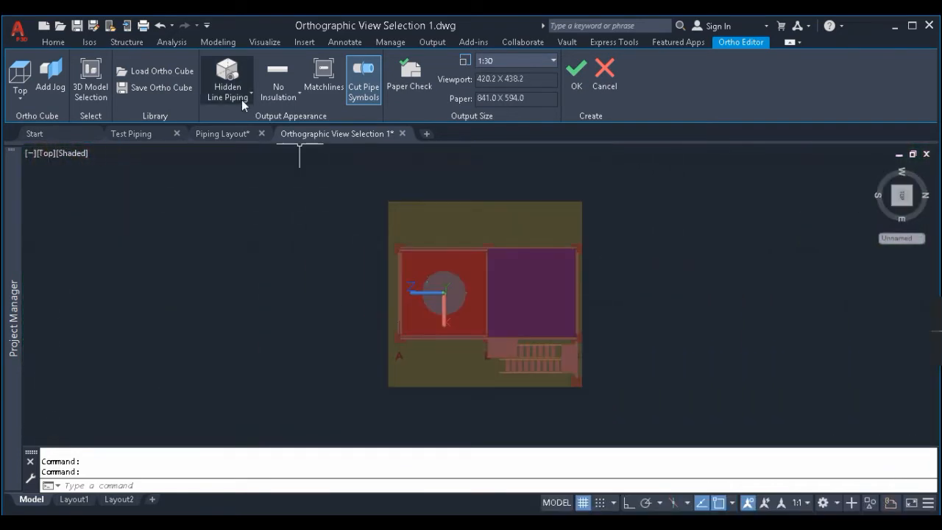
# - Try the All Hidden Lines mode for the ortho view's output appearance
pyautogui.click(243, 103)
pyautogui.click(233, 175)
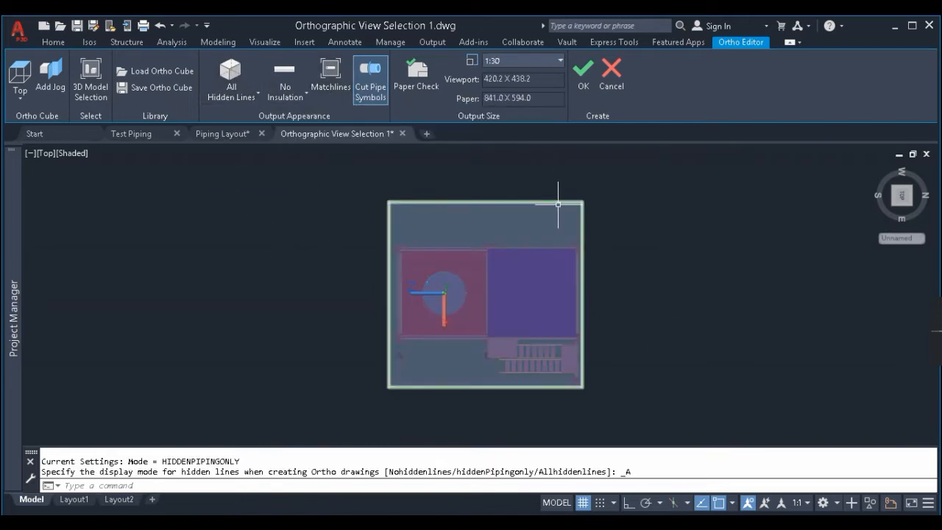
pyautogui.click(243, 95)
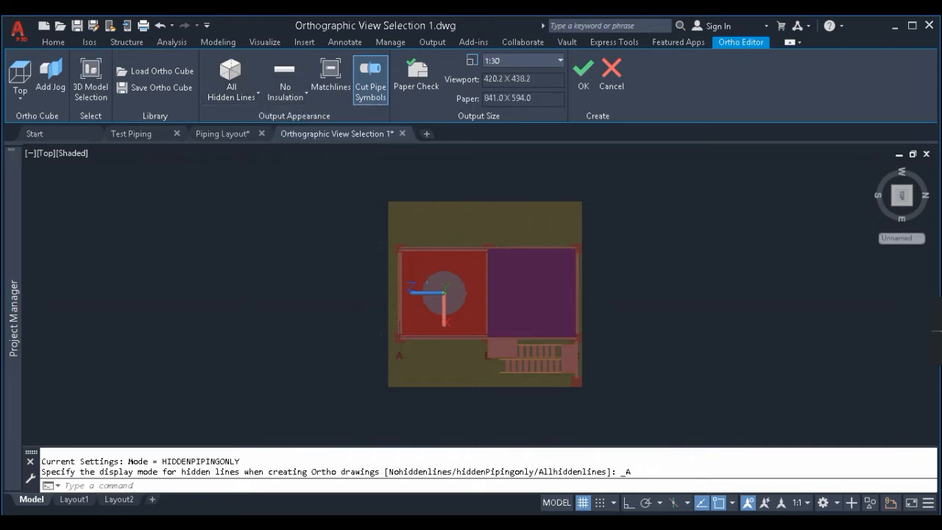
# - Change the ortho view's hidden-line display mode to No Hidden Lines
pyautogui.click(236, 88)
pyautogui.click(249, 118)
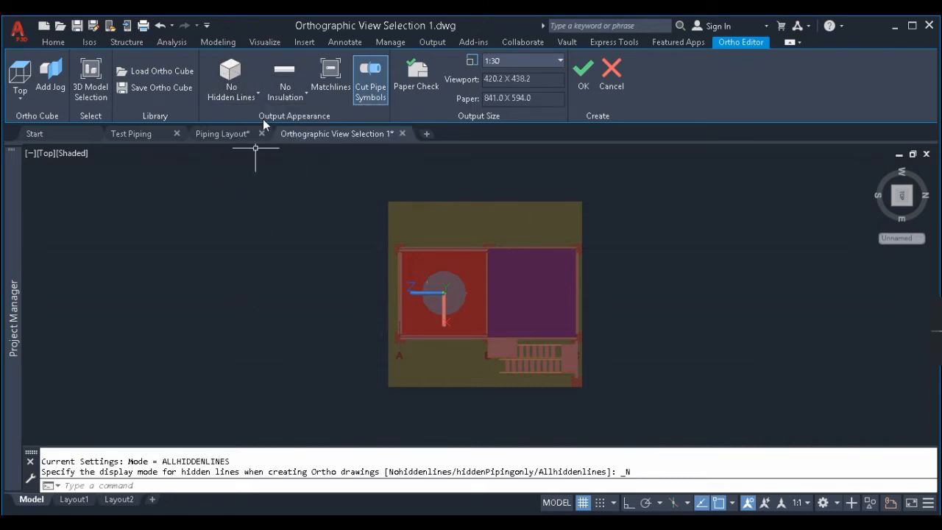
pyautogui.click(232, 94)
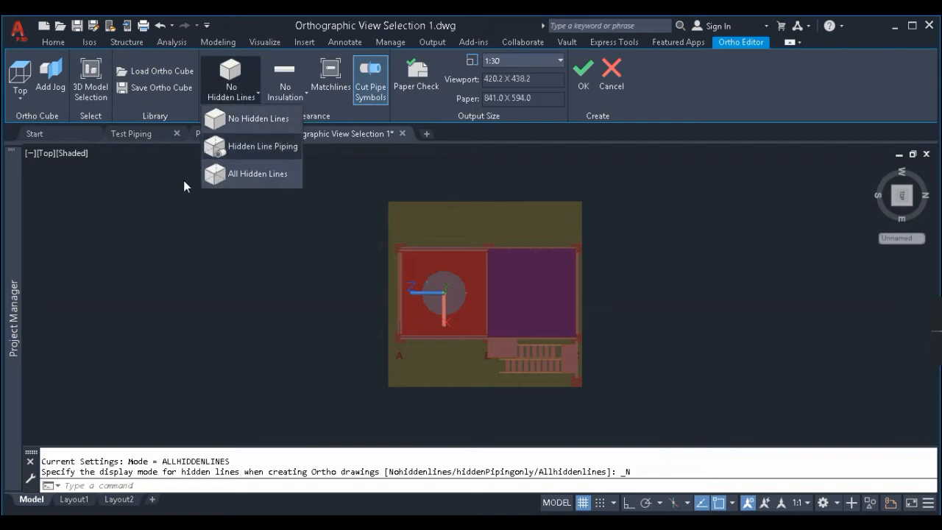
# - Accept the ortho view settings and place the 1:30 viewport inside the sheet border beside the title block
pyautogui.click(583, 74)
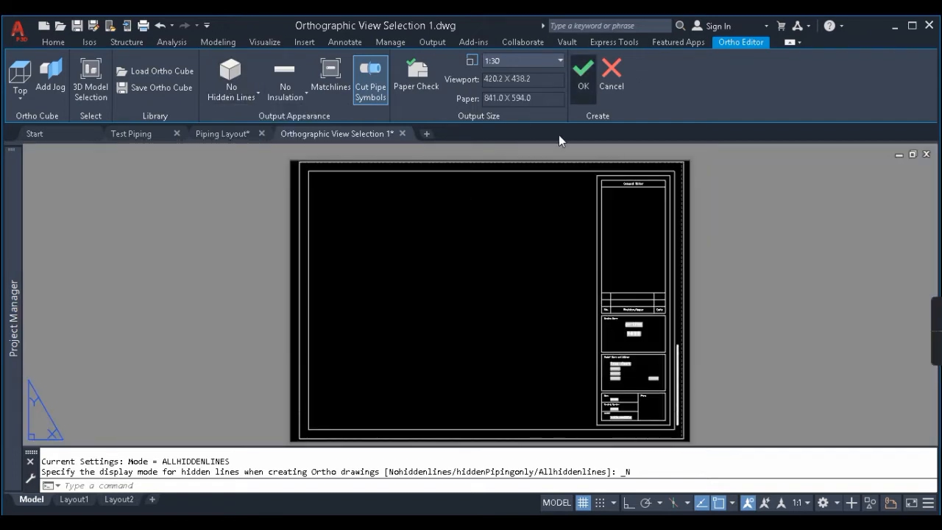
pyautogui.scroll(-4, 350, 316)
pyautogui.scroll(2, 343, 331)
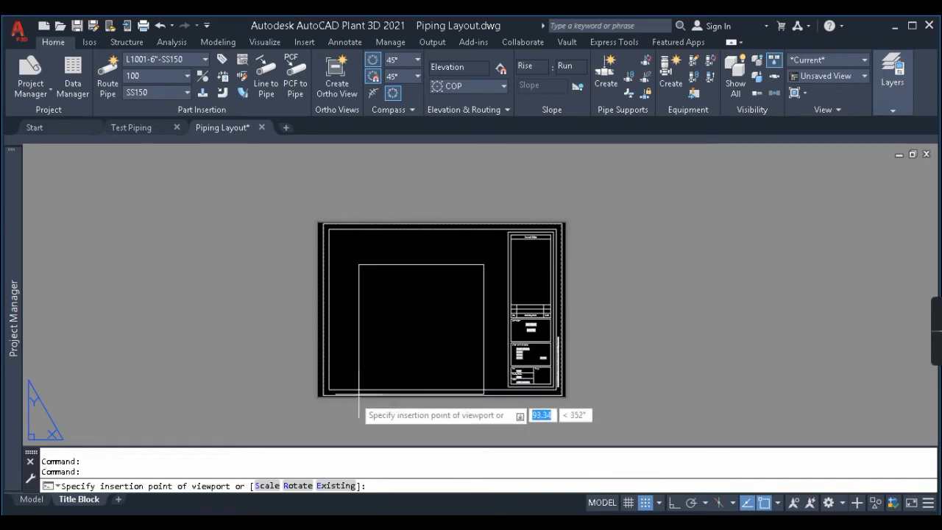
pyautogui.scroll(2, 346, 365)
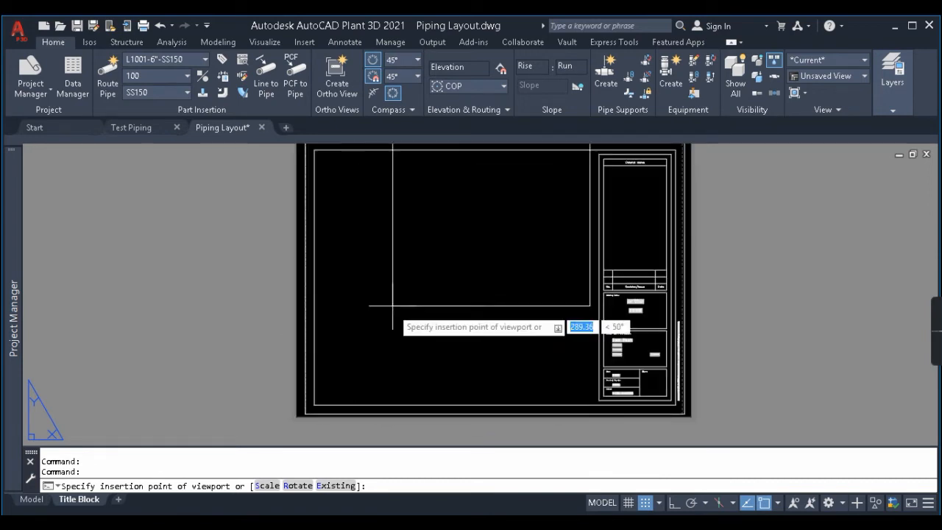
pyautogui.click(341, 377)
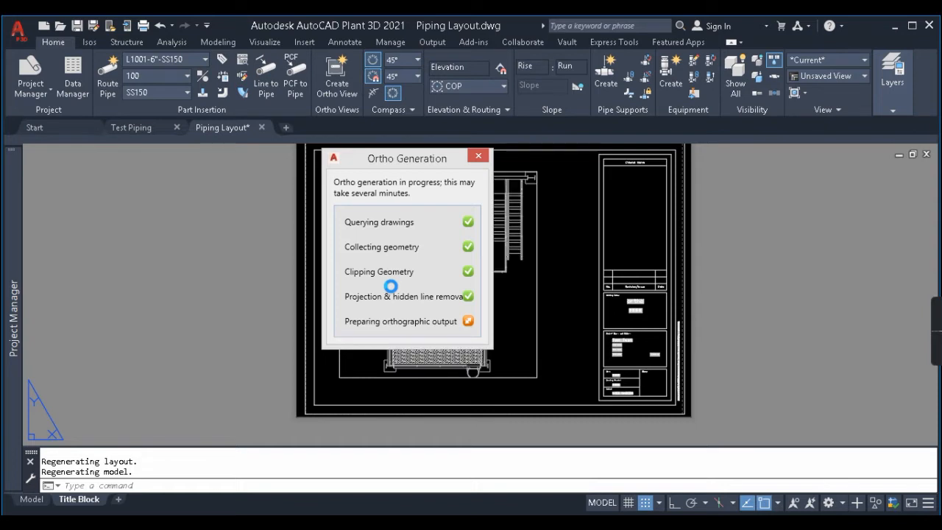
# - Examine the generated top view, covering the open platform bay, the stairs and the beam beside the grating
pyautogui.scroll(4, 432, 165)
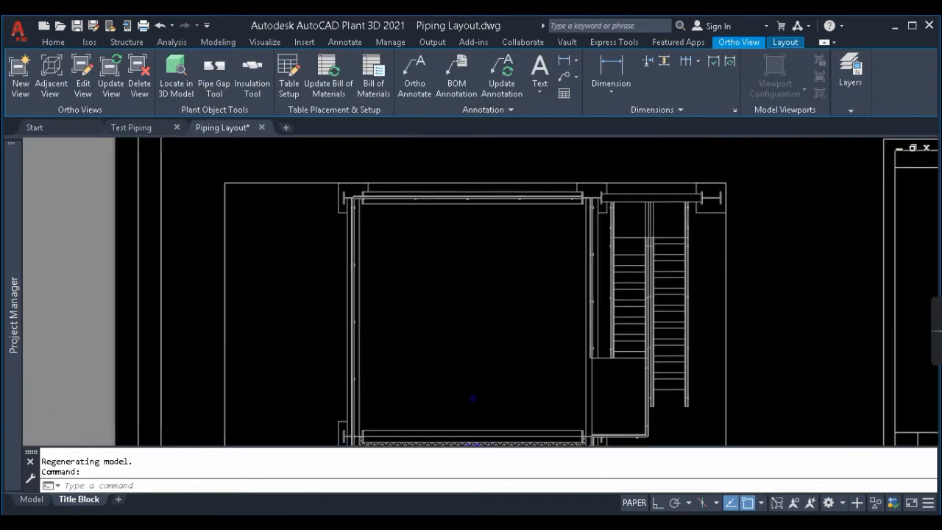
pyautogui.scroll(-3, 412, 250)
pyautogui.moveTo(409, 254); pyautogui.dragTo(457, 317, button='middle')
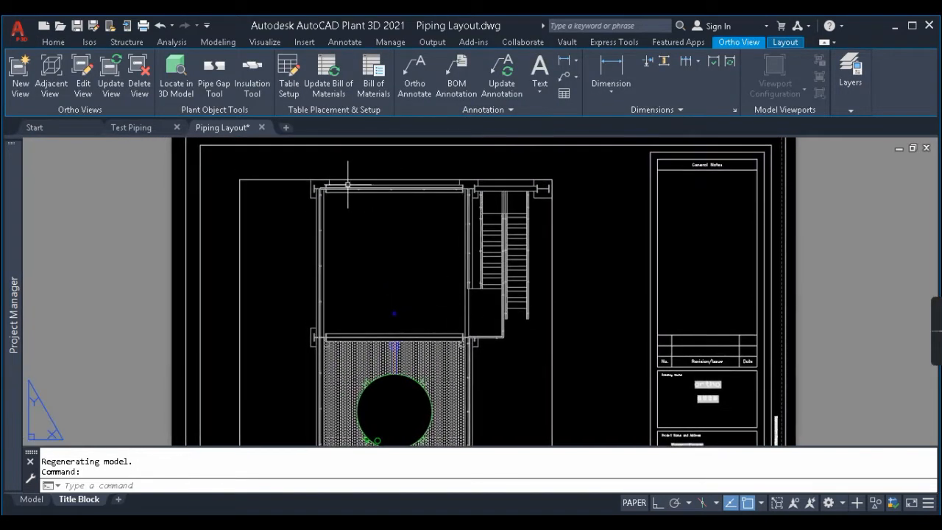
pyautogui.scroll(4, 407, 312)
pyautogui.scroll(-2, 400, 322)
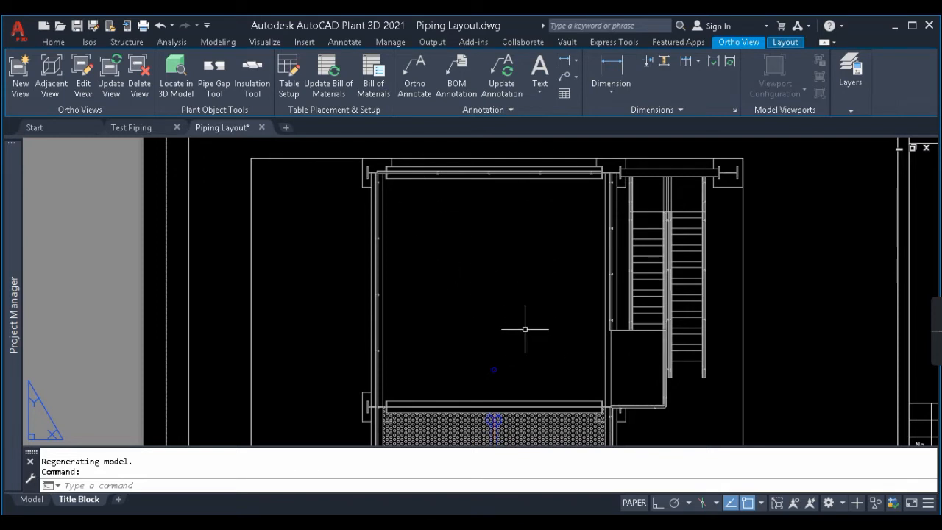
pyautogui.scroll(4, 525, 329)
pyautogui.scroll(-2, 498, 218)
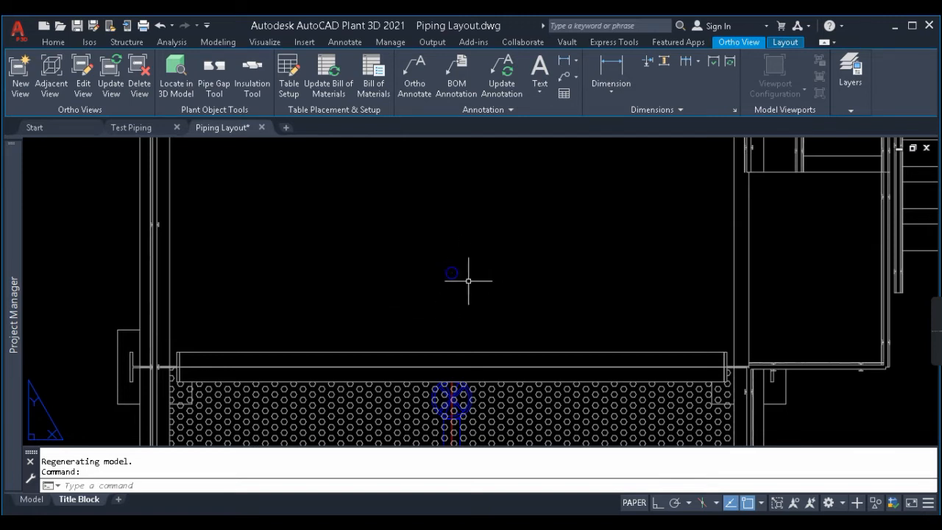
pyautogui.scroll(-2, 454, 215)
pyautogui.scroll(-2, 346, 186)
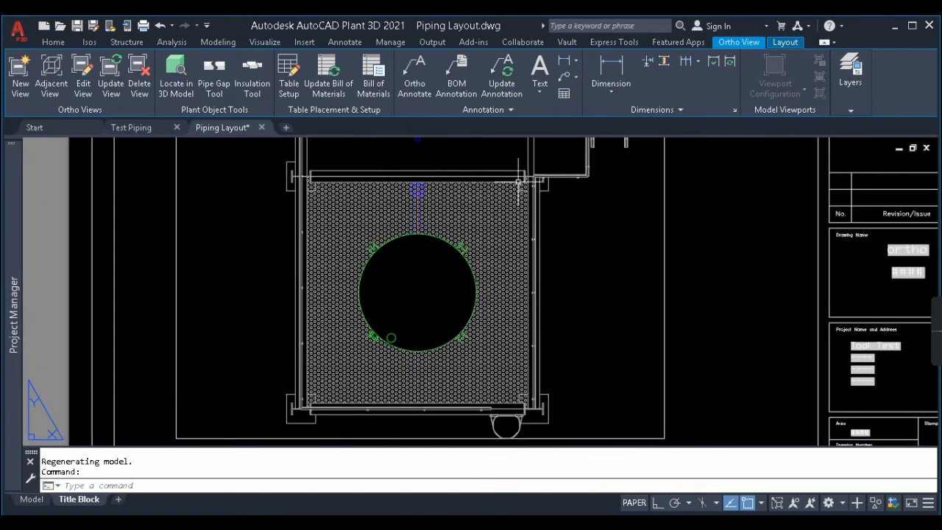
# - Inspect the grated platform, the tank outline and its supports, and the pipe and valve in the generated view
pyautogui.scroll(3, 309, 394)
pyautogui.scroll(-1, 299, 343)
pyautogui.scroll(3, 428, 323)
pyautogui.scroll(-3, 511, 315)
pyautogui.scroll(3, 479, 179)
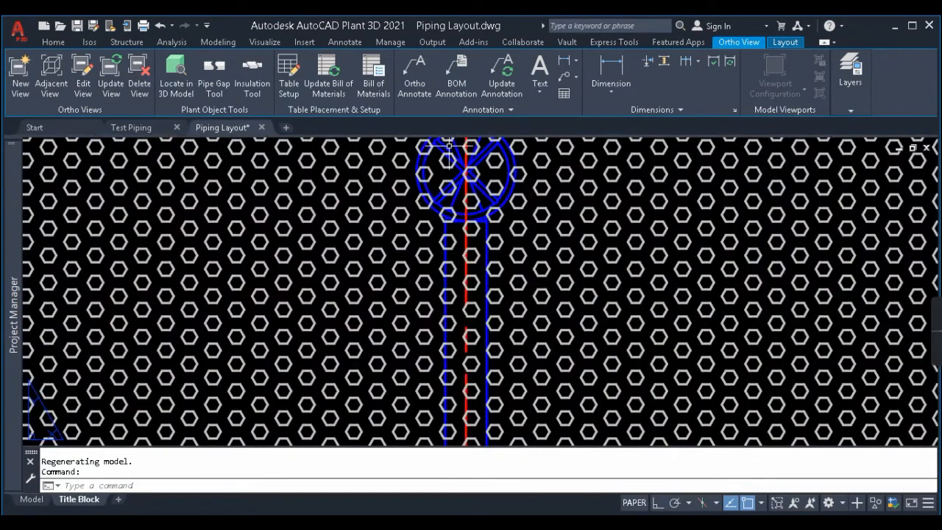
pyautogui.scroll(-3, 460, 184)
pyautogui.scroll(1, 547, 309)
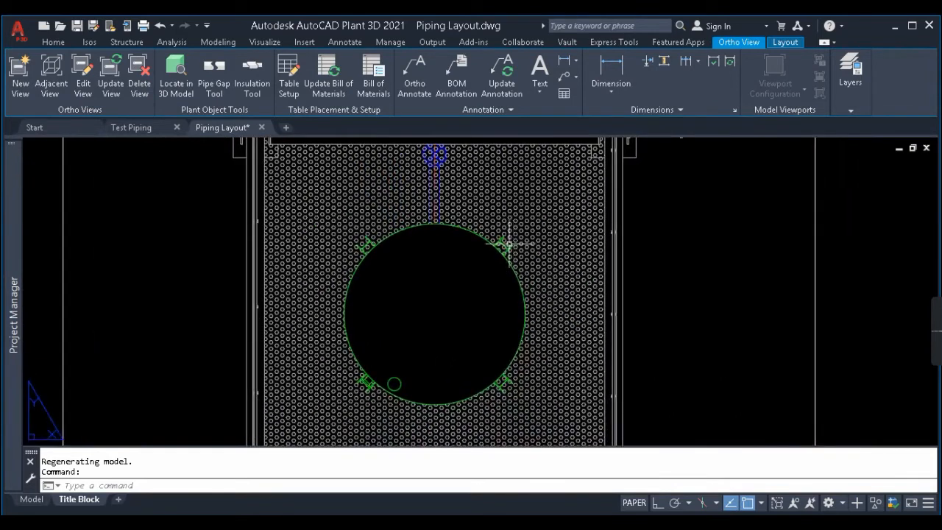
pyautogui.scroll(3, 508, 243)
pyautogui.scroll(-3, 418, 211)
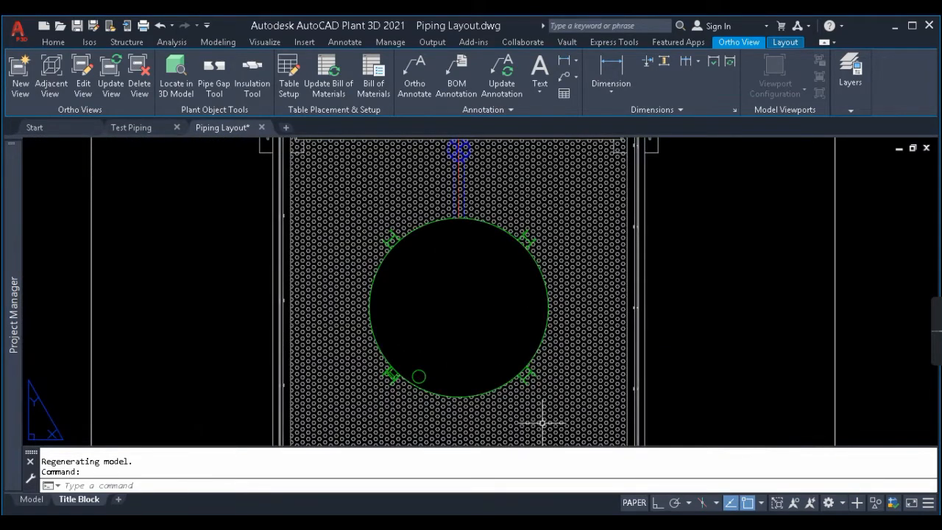
pyautogui.scroll(-4, 375, 256)
pyautogui.moveTo(423, 214); pyautogui.dragTo(472, 320, button='middle')
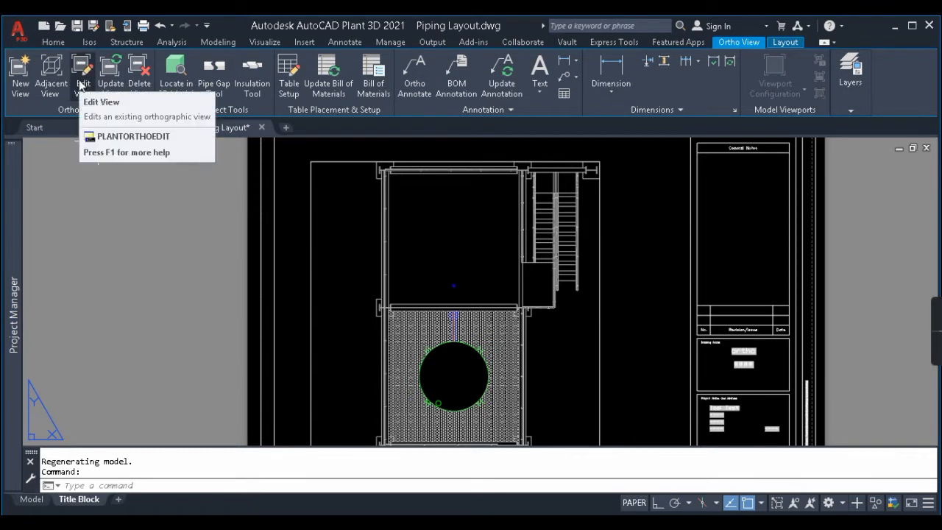
# - Edit the placed ortho view to use Hidden Line Piping as its output appearance and regenerate it
pyautogui.click(85, 72)
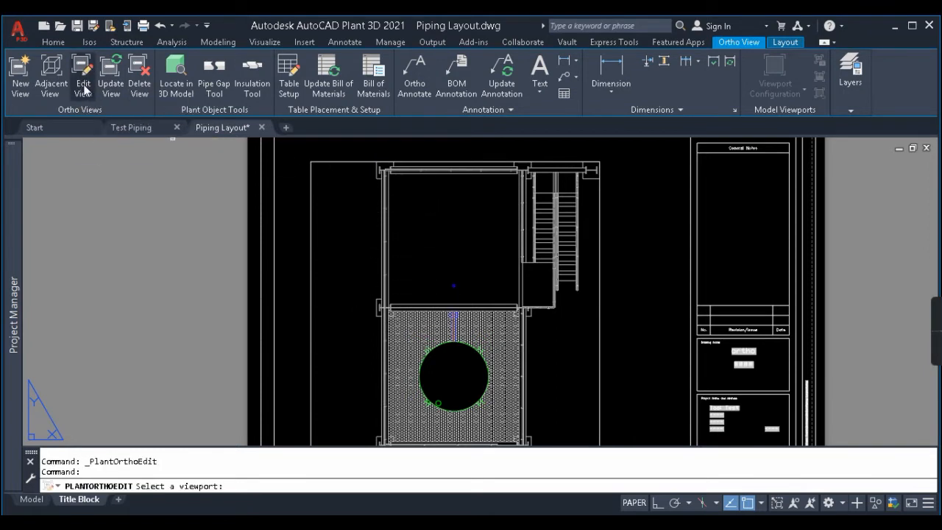
pyautogui.click(323, 159)
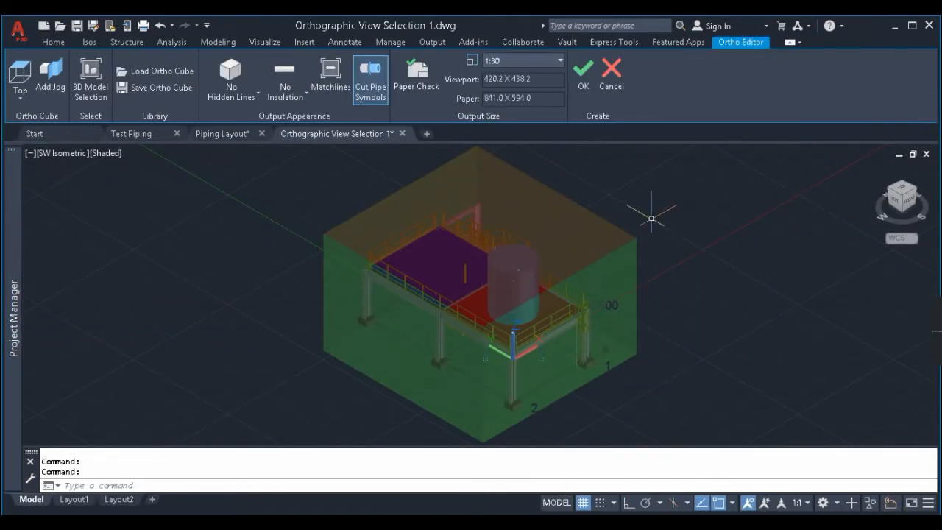
pyautogui.click(229, 95)
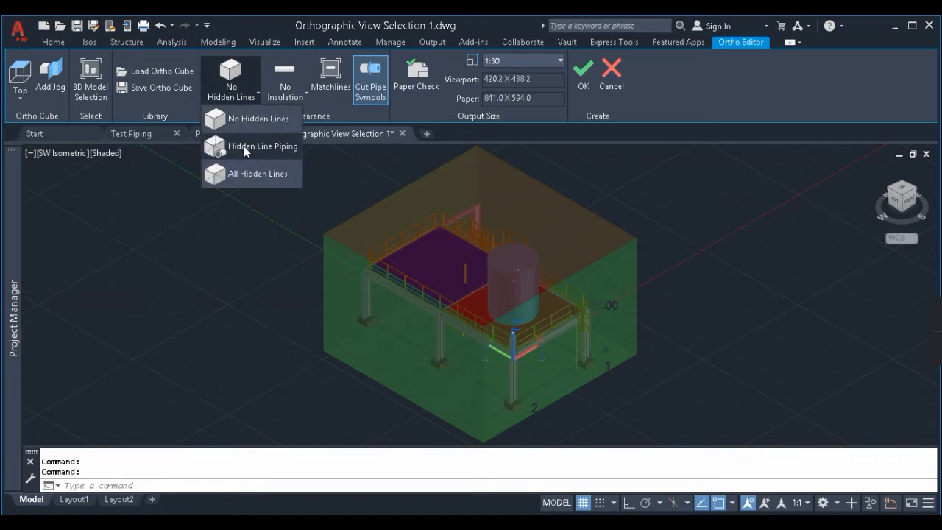
pyautogui.click(244, 147)
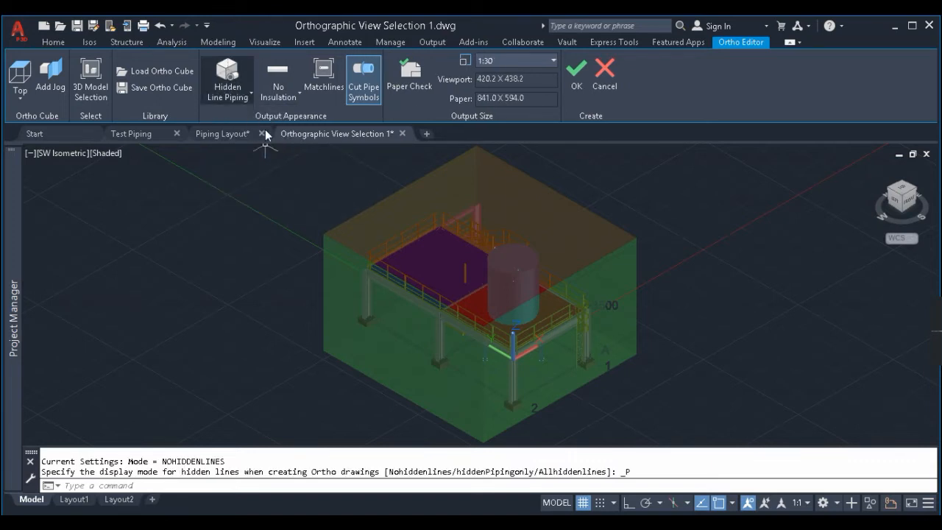
pyautogui.click(577, 83)
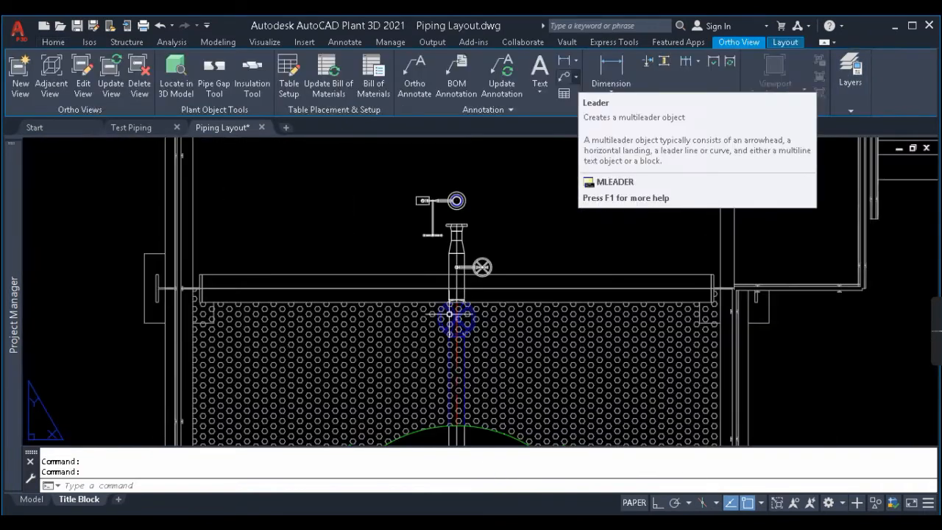
# - Examine how the regenerated view shows the pipe, reducer and valves between the open bay and the tank
pyautogui.scroll(-5, 341, 332)
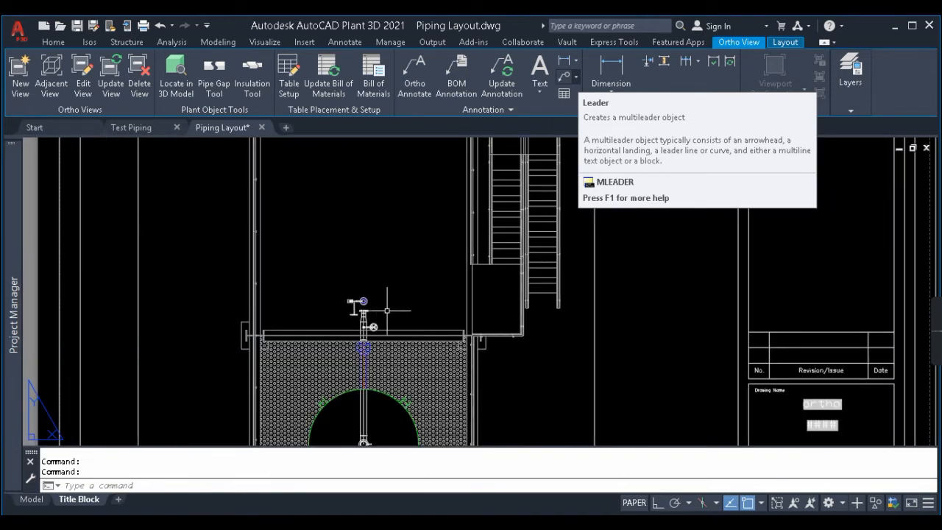
pyautogui.scroll(4, 374, 301)
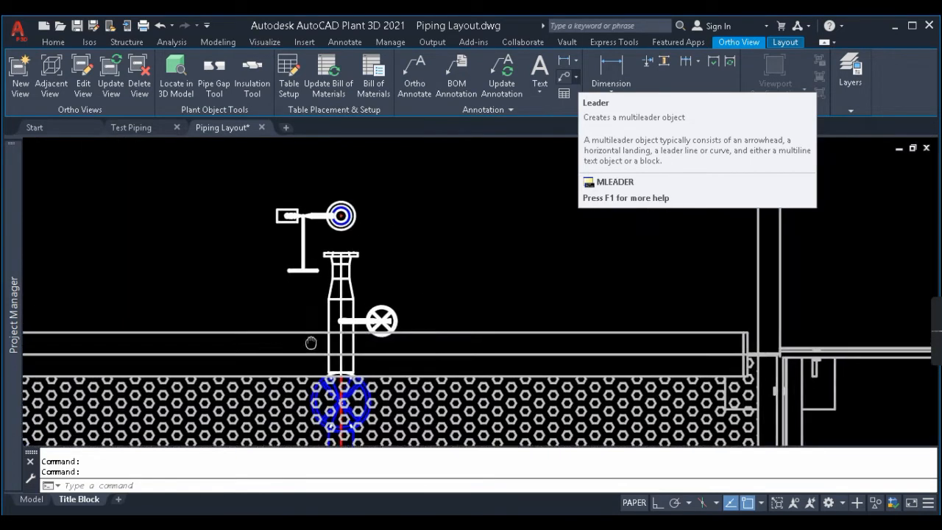
pyautogui.scroll(-3, 539, 236)
pyautogui.scroll(-5, 470, 242)
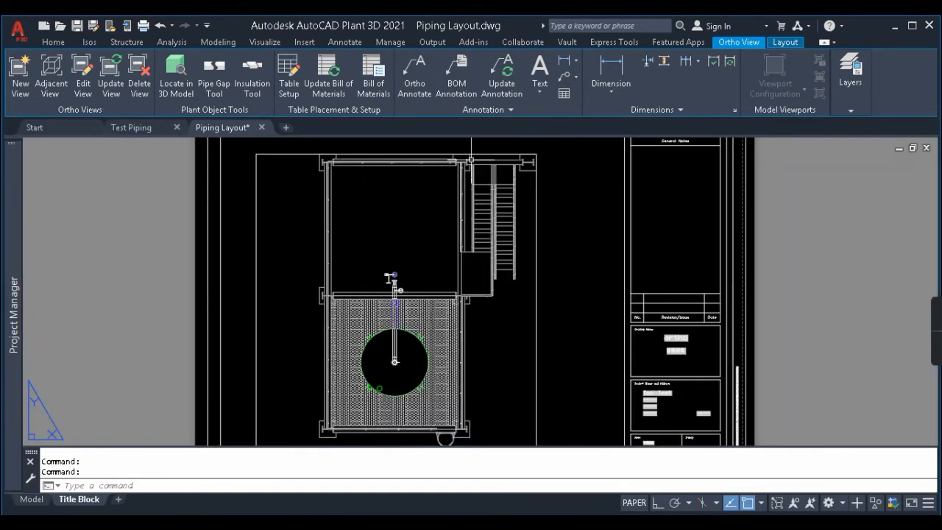
pyautogui.scroll(5, 388, 279)
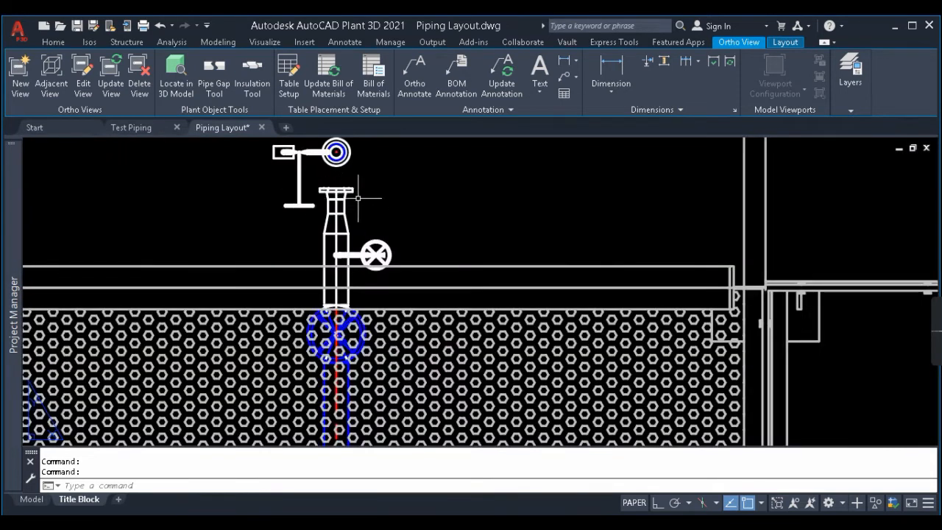
pyautogui.scroll(-3, 358, 197)
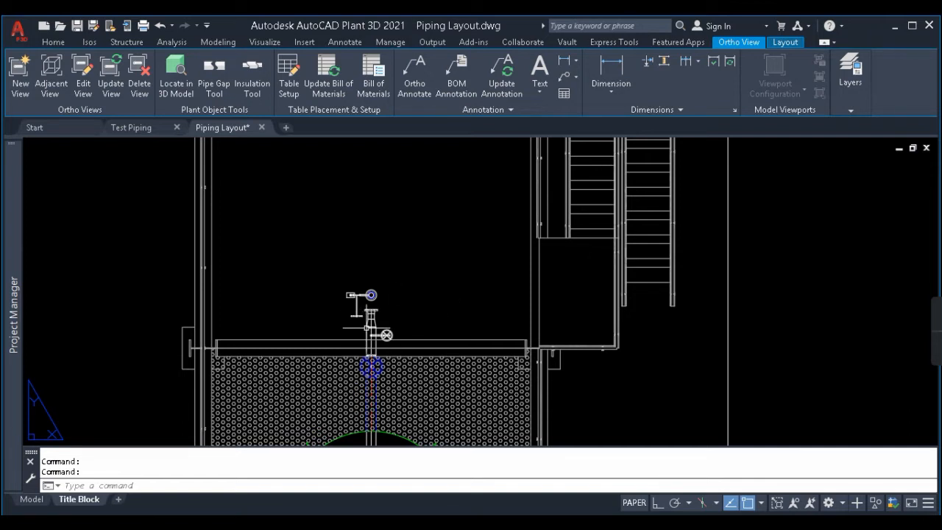
pyautogui.scroll(4, 371, 310)
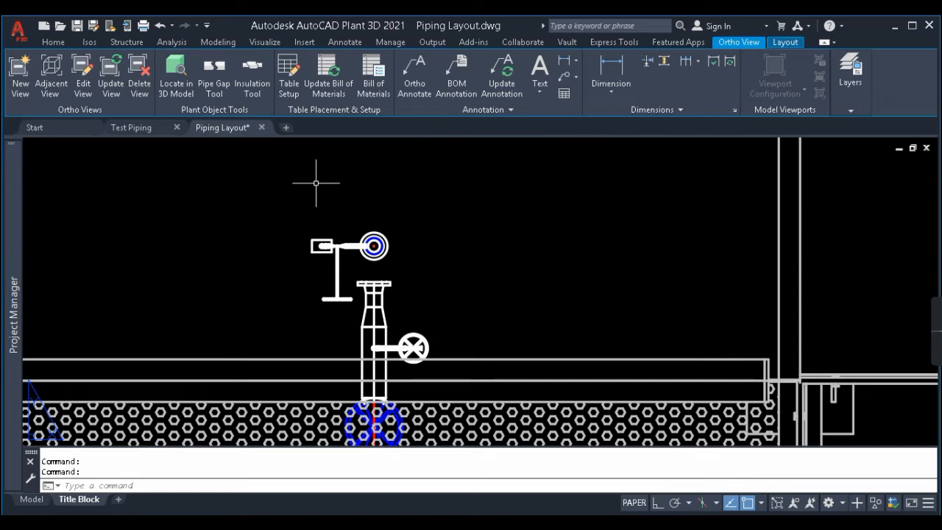
pyautogui.scroll(-4, 413, 257)
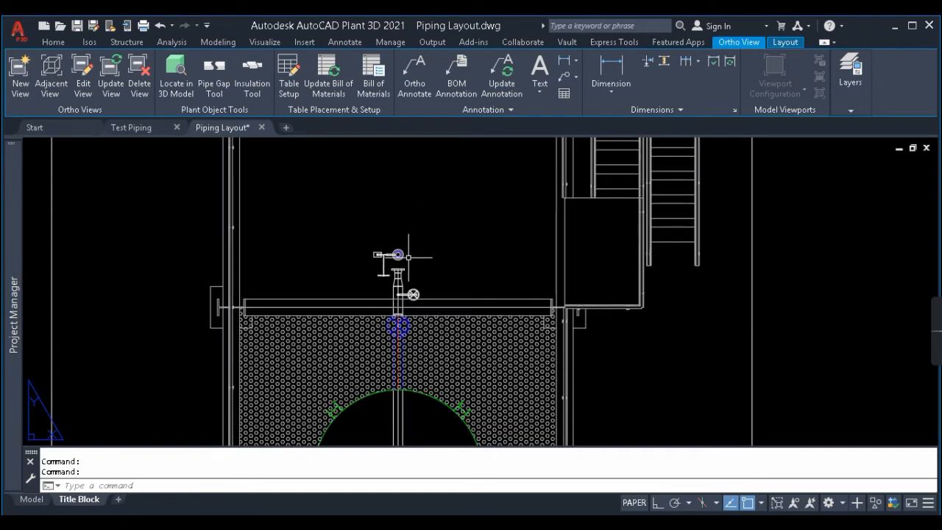
pyautogui.scroll(-2, 415, 225)
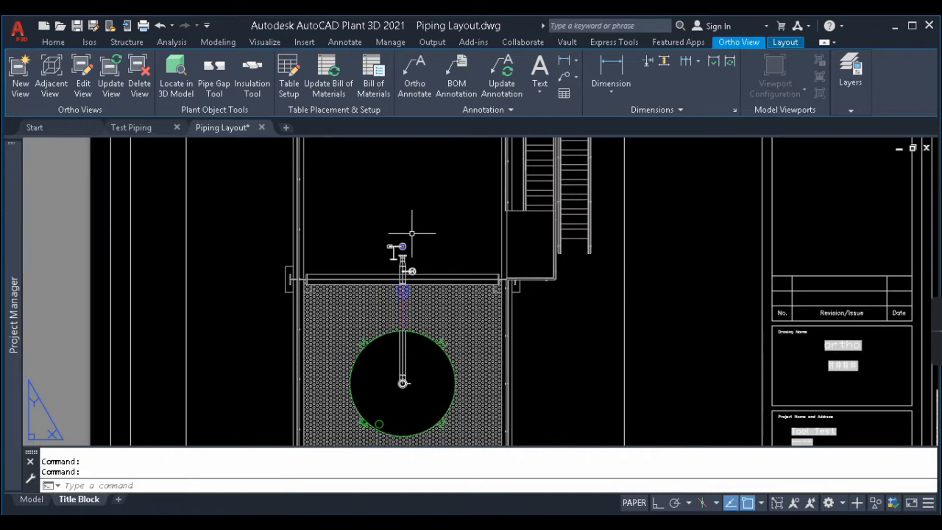
pyautogui.scroll(4, 419, 198)
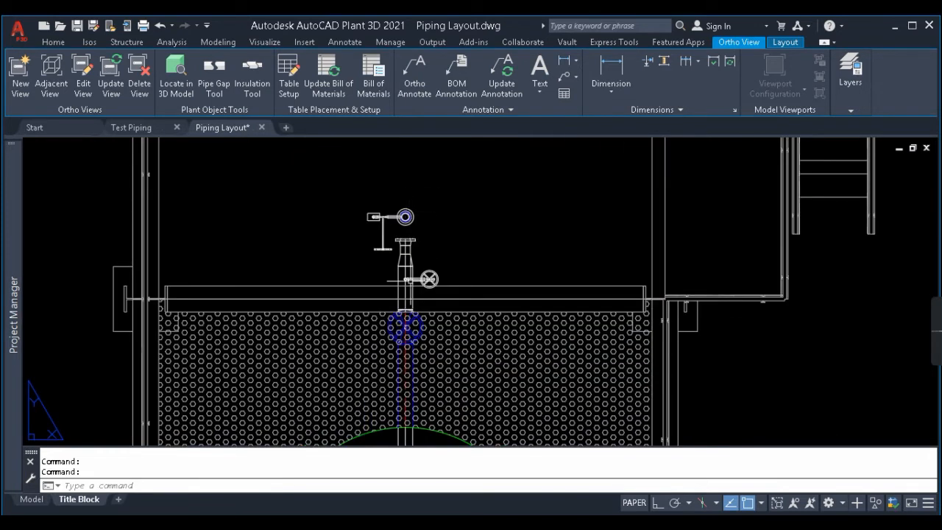
pyautogui.scroll(-4, 400, 274)
pyautogui.scroll(-4, 515, 305)
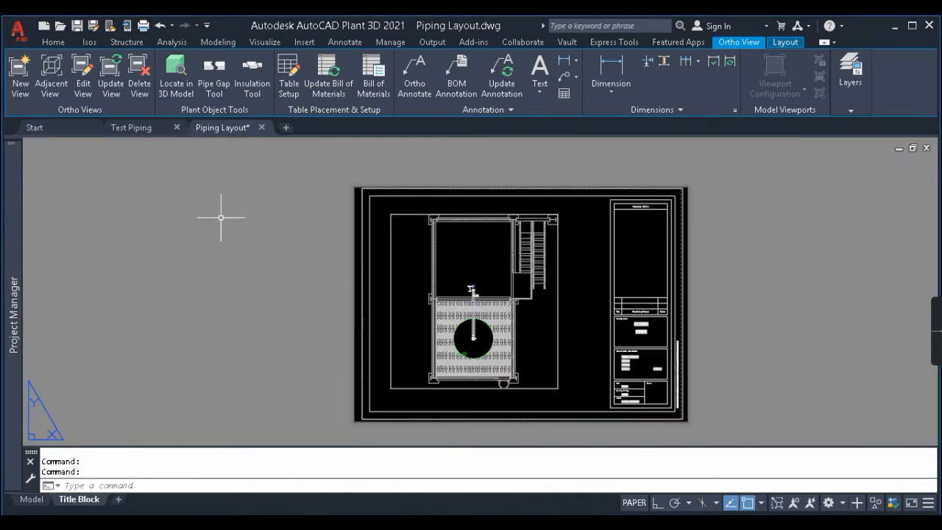
# - Edit the placed ortho view again, set its output appearance to All Hidden Lines and regenerate it
pyautogui.click(84, 83)
pyautogui.scroll(4, 378, 219)
pyautogui.click(424, 201)
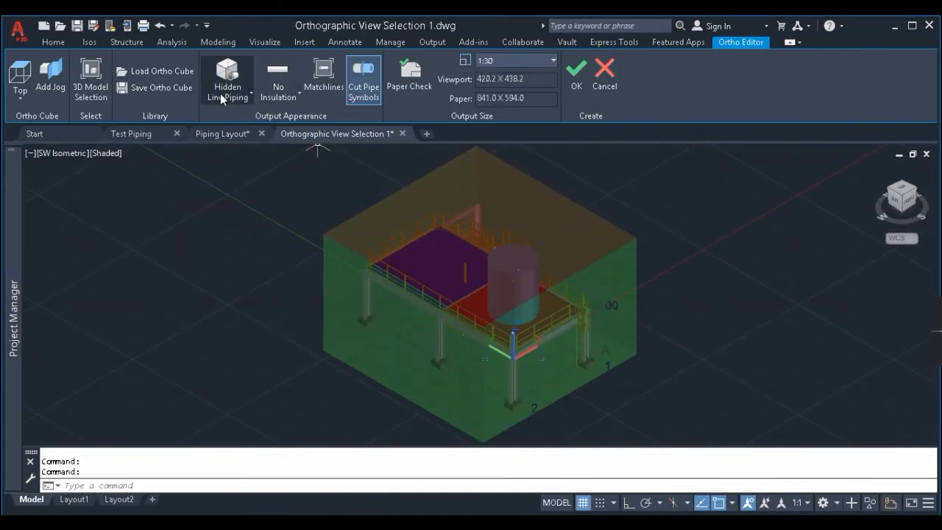
pyautogui.click(228, 91)
pyautogui.click(243, 173)
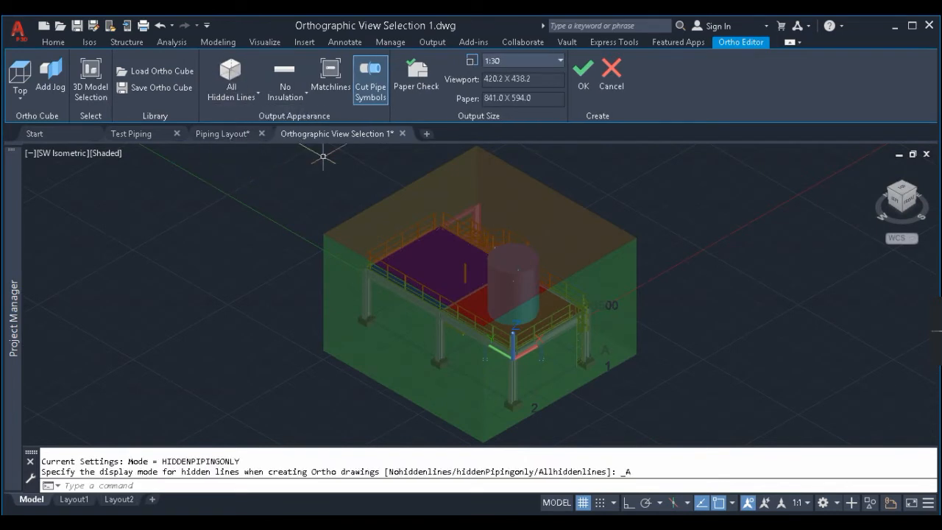
pyautogui.click(581, 71)
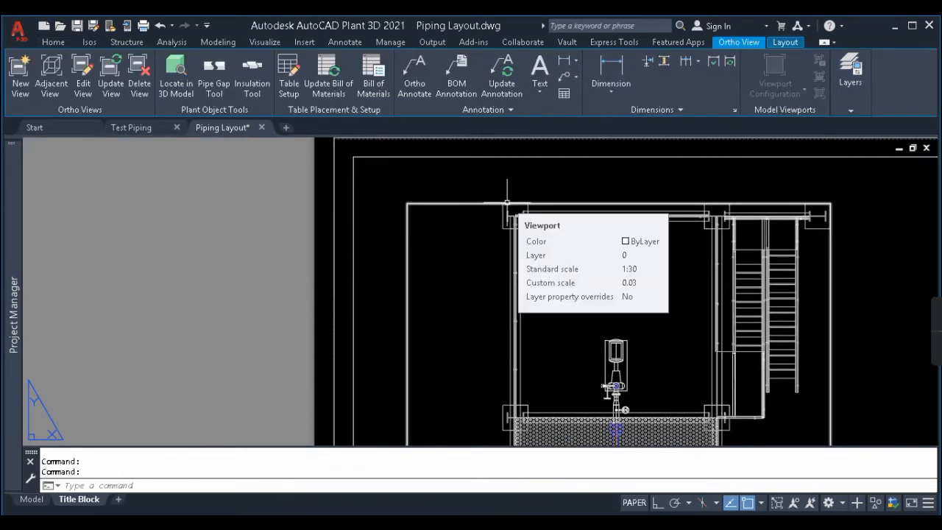
# - Inspect the pump, piping, column bases and tank area in the view regenerated with all hidden lines
pyautogui.moveTo(595, 318)
pyautogui.mouseDown(button='middle')
pyautogui.moveTo(496, 273)
pyautogui.moveTo(495, 251)
pyautogui.moveTo(508, 270)
pyautogui.mouseUp(button='middle')
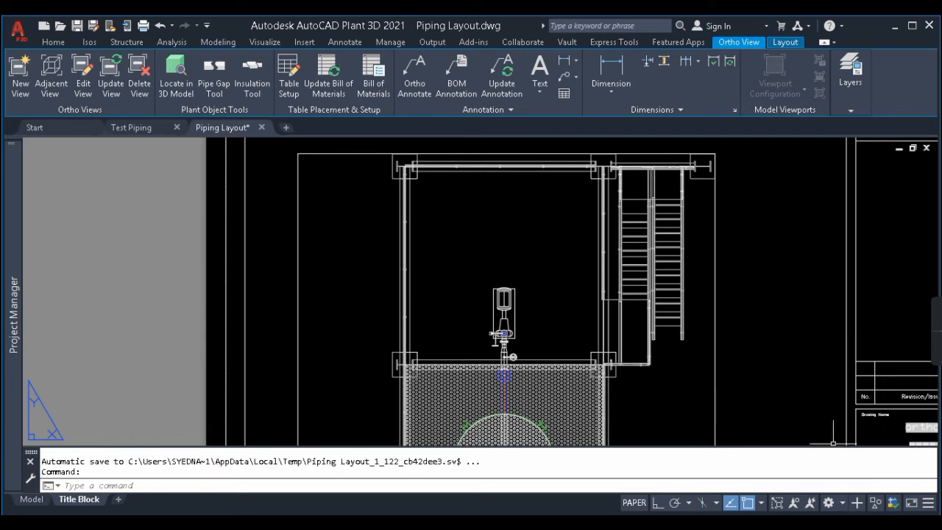
pyautogui.scroll(5, 502, 351)
pyautogui.scroll(-2, 506, 309)
pyautogui.scroll(-4, 589, 230)
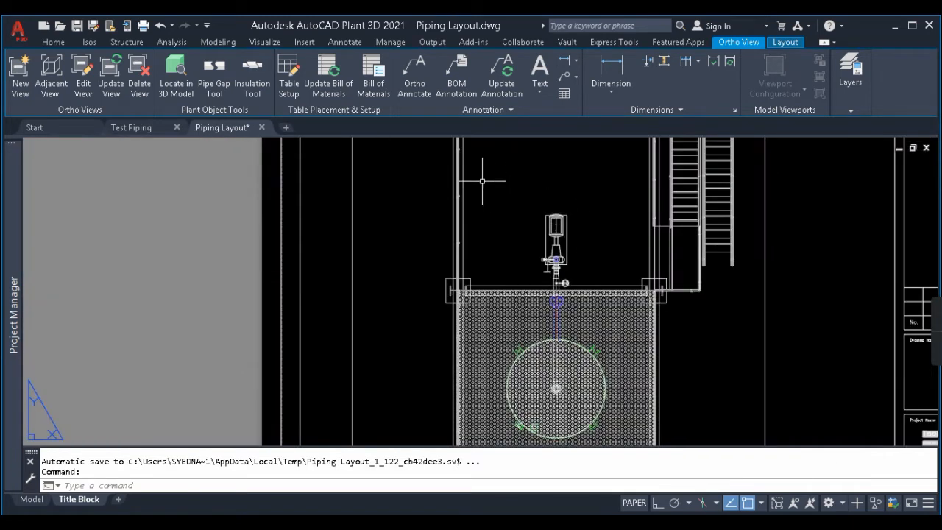
pyautogui.scroll(3, 546, 300)
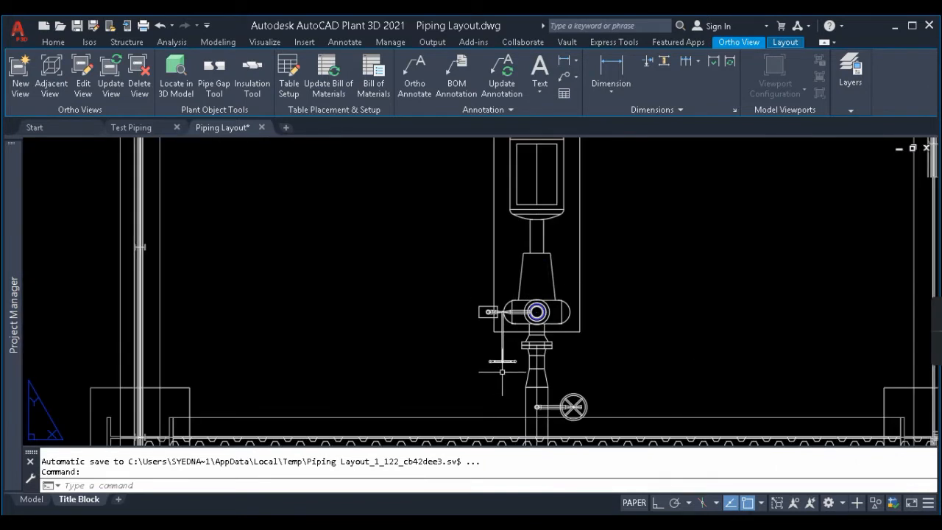
pyautogui.scroll(-3, 547, 300)
pyautogui.scroll(2, 453, 205)
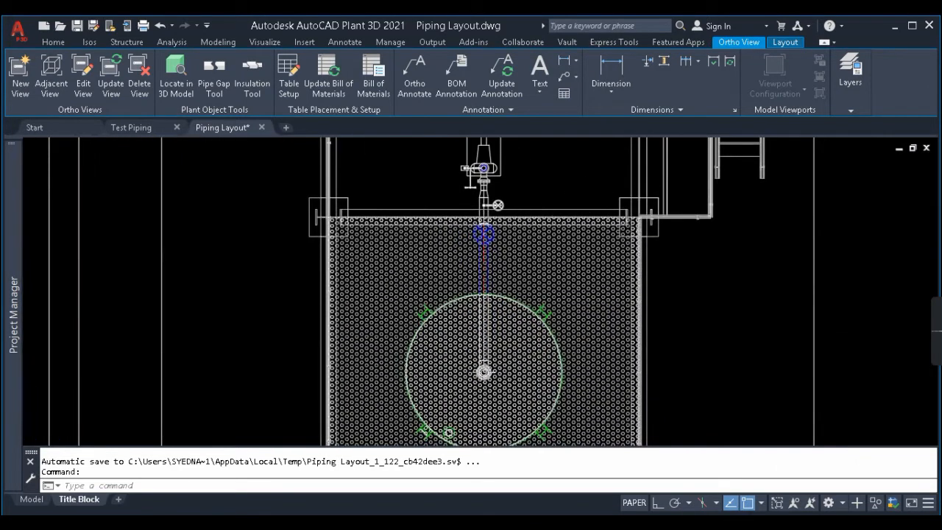
# - Edit the placed ortho view again and set its output appearance to Hidden Line Insulation
pyautogui.scroll(-2, 524, 208)
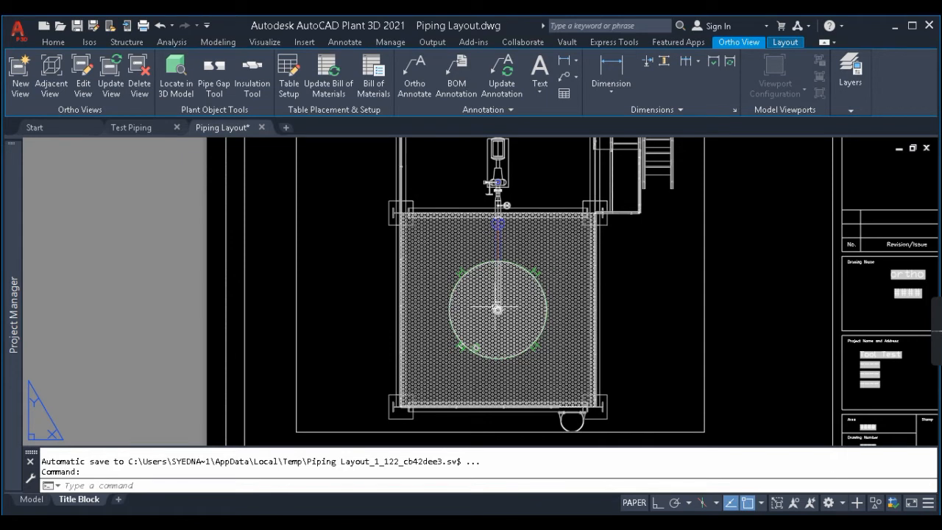
pyautogui.scroll(-3, 507, 254)
pyautogui.click(595, 368)
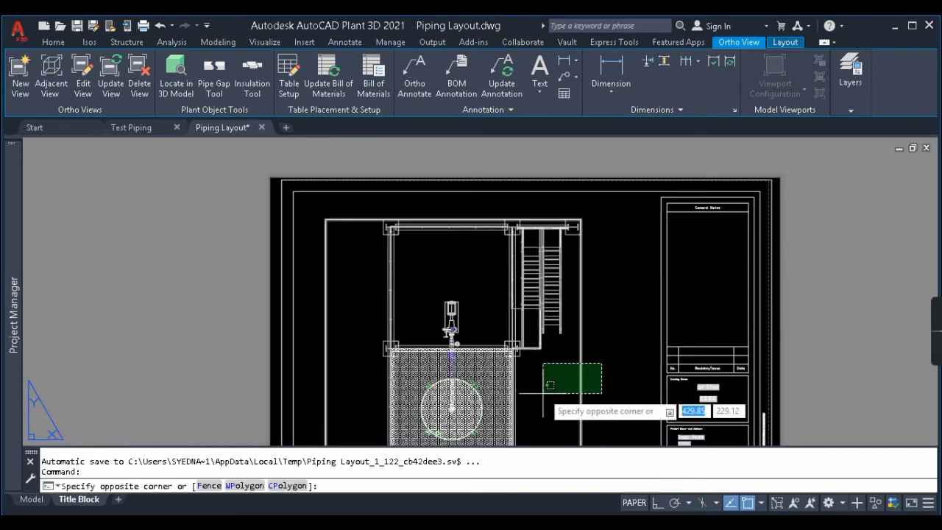
pyautogui.click(549, 394)
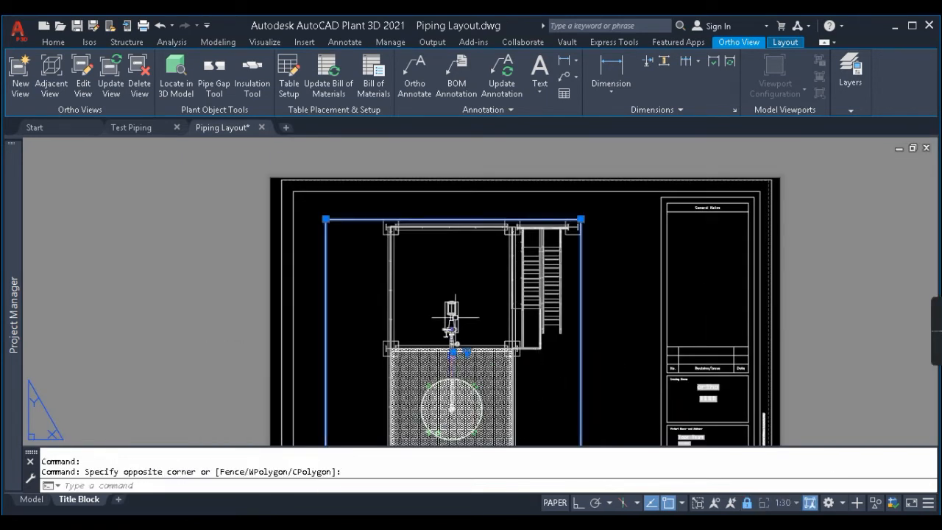
pyautogui.click(83, 77)
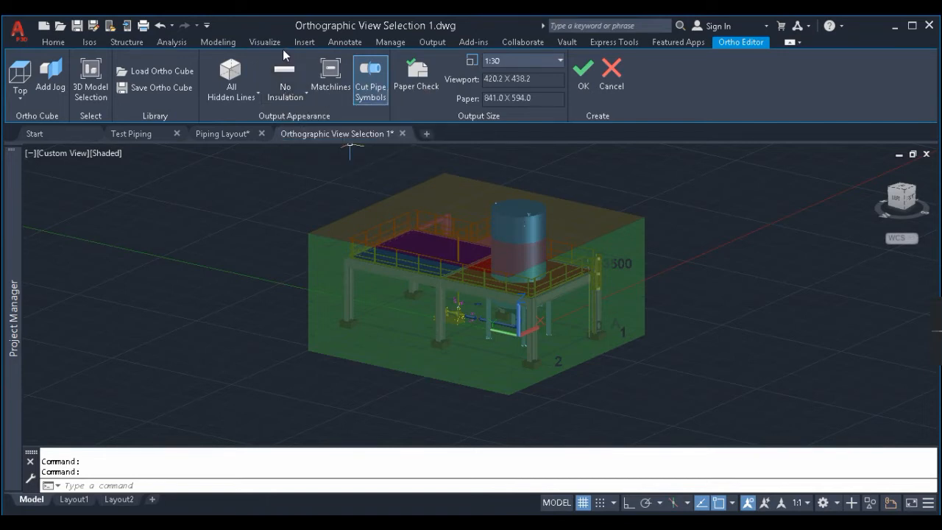
pyautogui.click(287, 92)
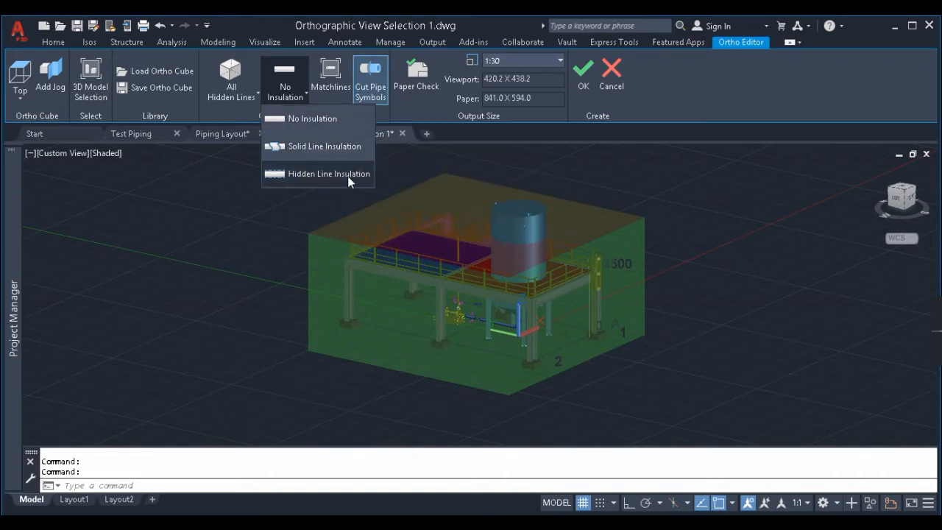
pyautogui.scroll(3, 436, 302)
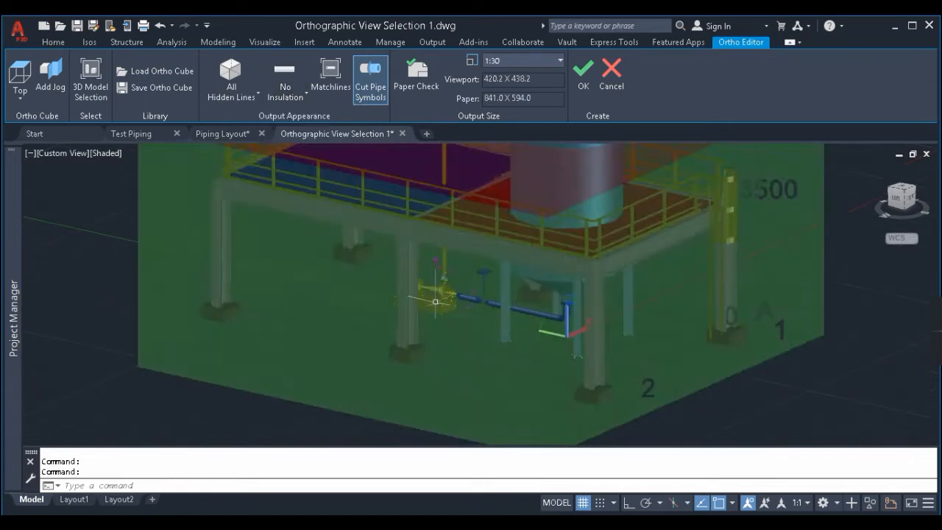
pyautogui.click(293, 95)
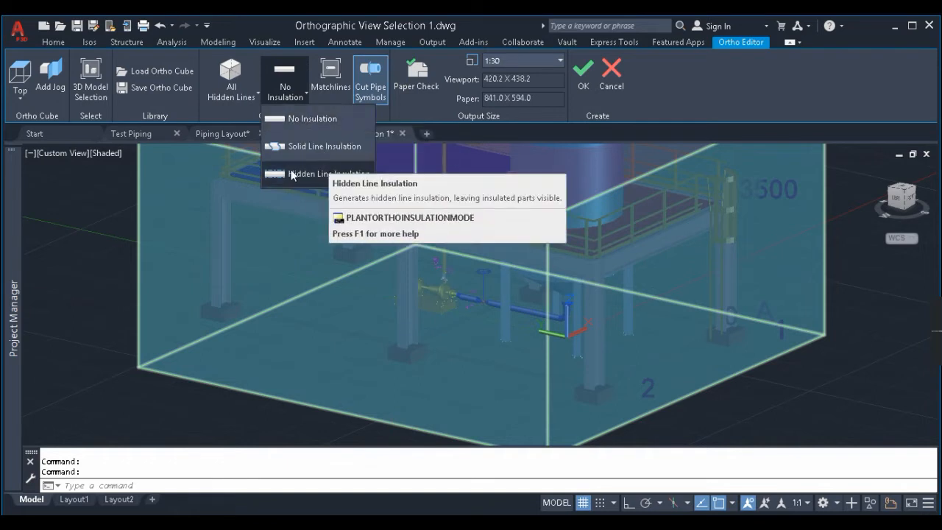
pyautogui.scroll(-2, 601, 319)
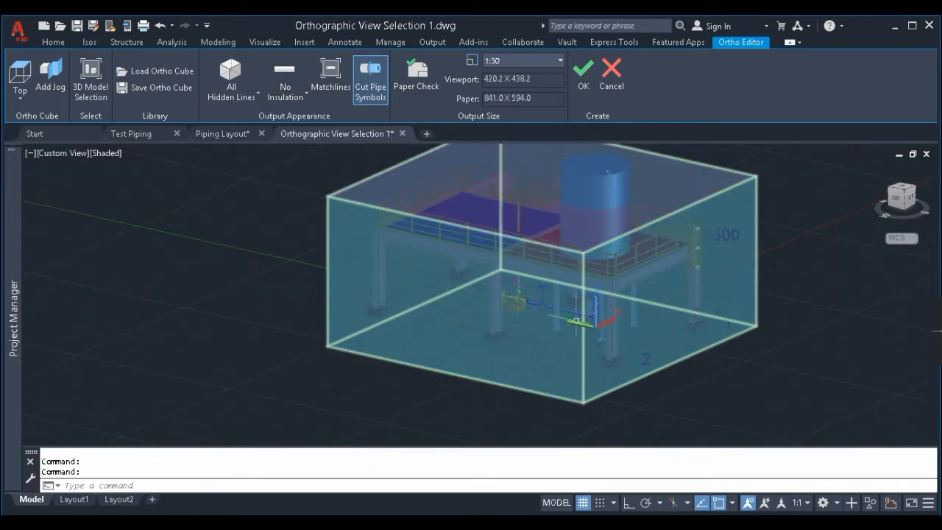
pyautogui.click(290, 88)
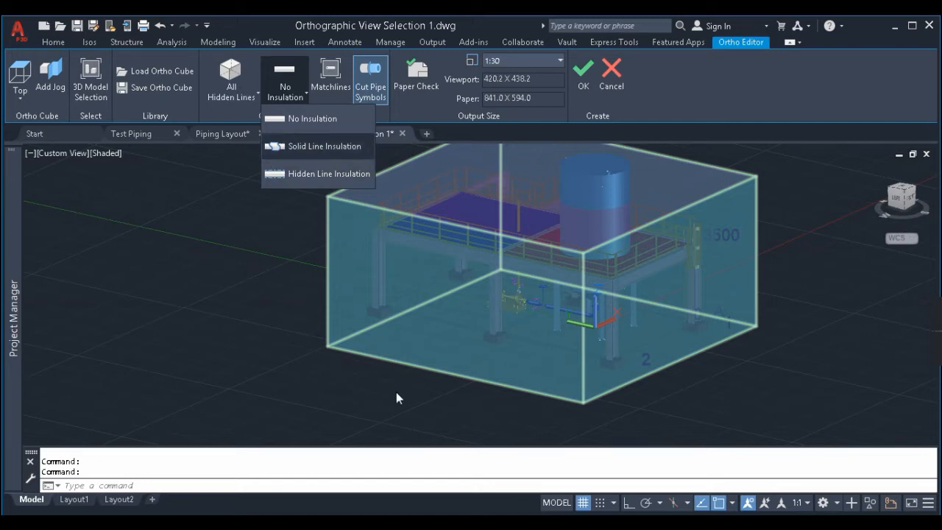
pyautogui.click(310, 175)
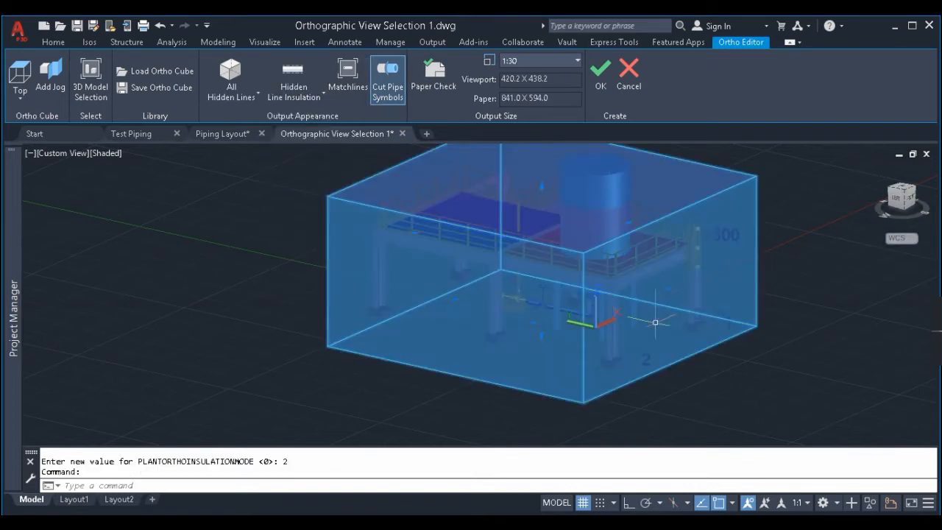
# - Lower the ortho cube's top face to just below the platform beams and regenerate the view
pyautogui.click(541, 185)
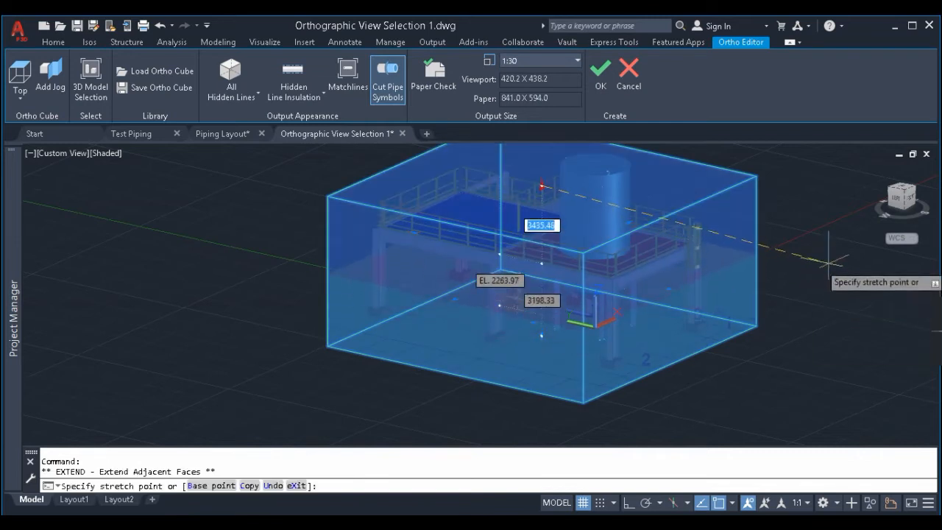
pyautogui.click(830, 262)
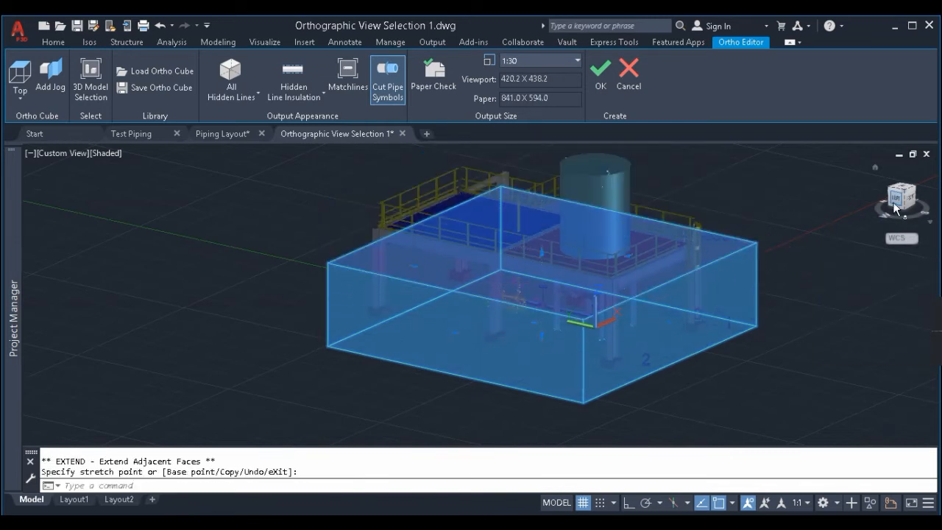
pyautogui.click(895, 209)
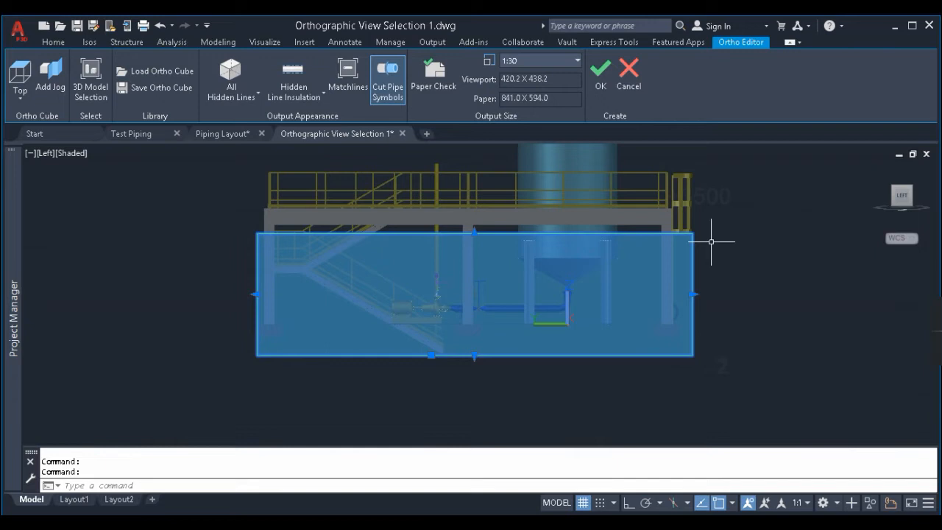
pyautogui.click(602, 70)
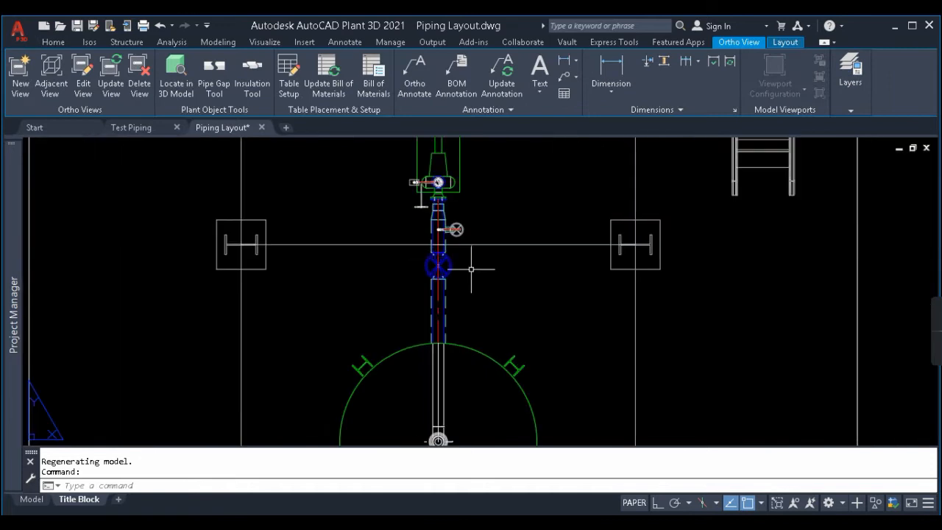
# - Examine how the regenerated view draws the insulation around the reducer, valves and pipe between the pump and the tank
pyautogui.scroll(4, 412, 184)
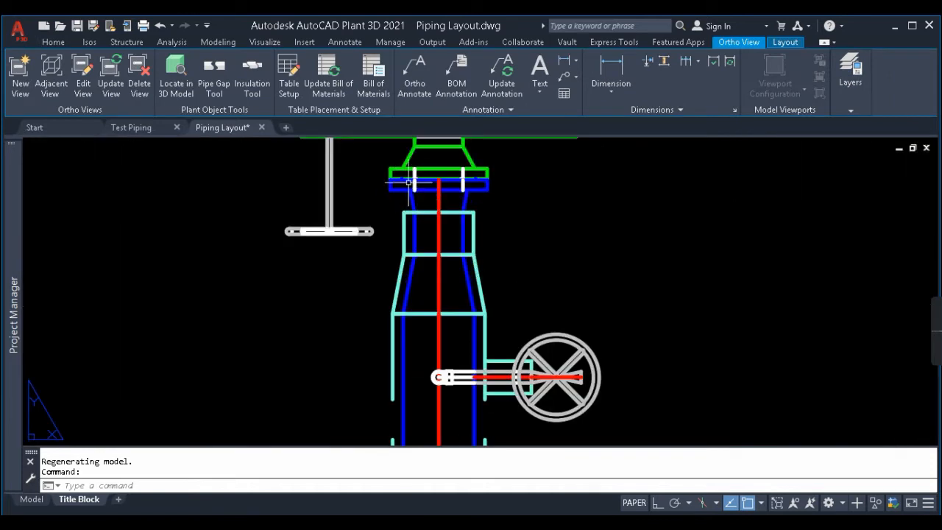
pyautogui.scroll(-1, 450, 182)
pyautogui.scroll(1, 439, 368)
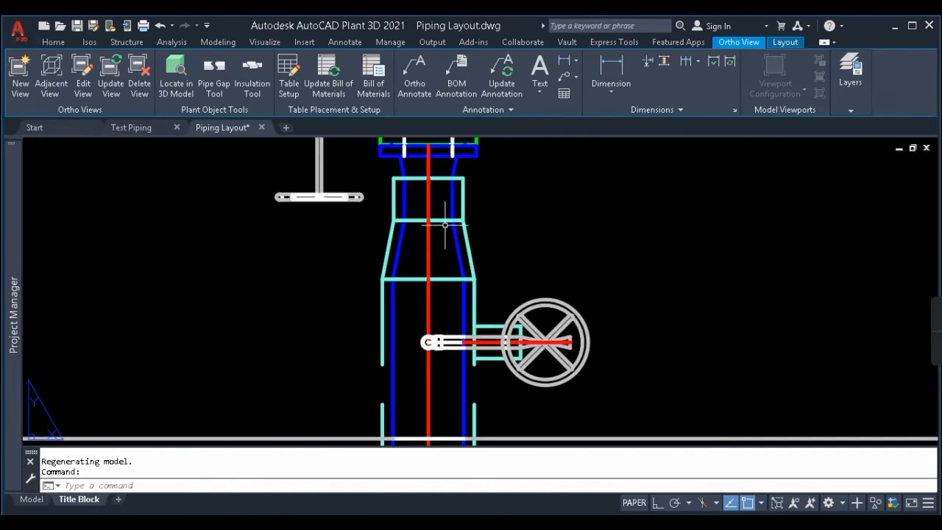
pyautogui.scroll(-2, 471, 310)
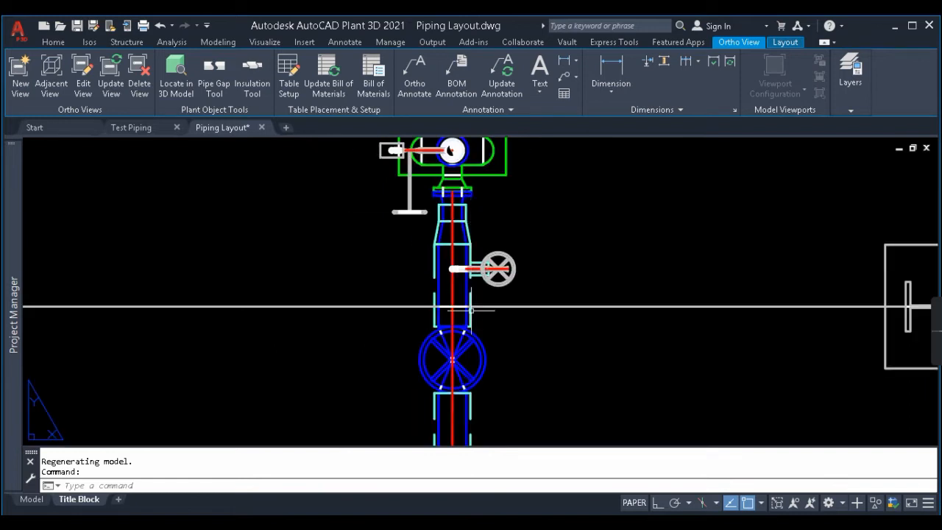
pyautogui.moveTo(483, 353)
pyautogui.mouseDown(button='middle')
pyautogui.moveTo(421, 237)
pyautogui.moveTo(399, 152)
pyautogui.mouseUp(button='middle')
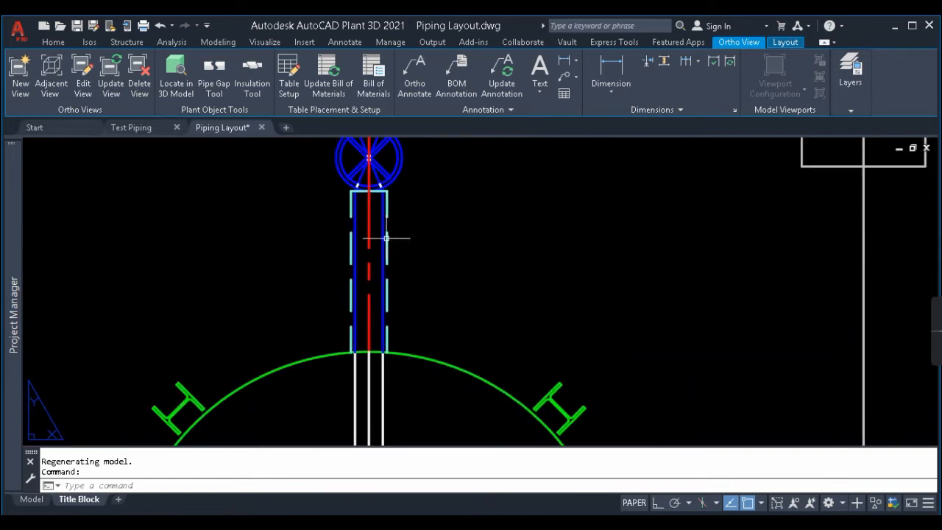
pyautogui.scroll(-1, 390, 350)
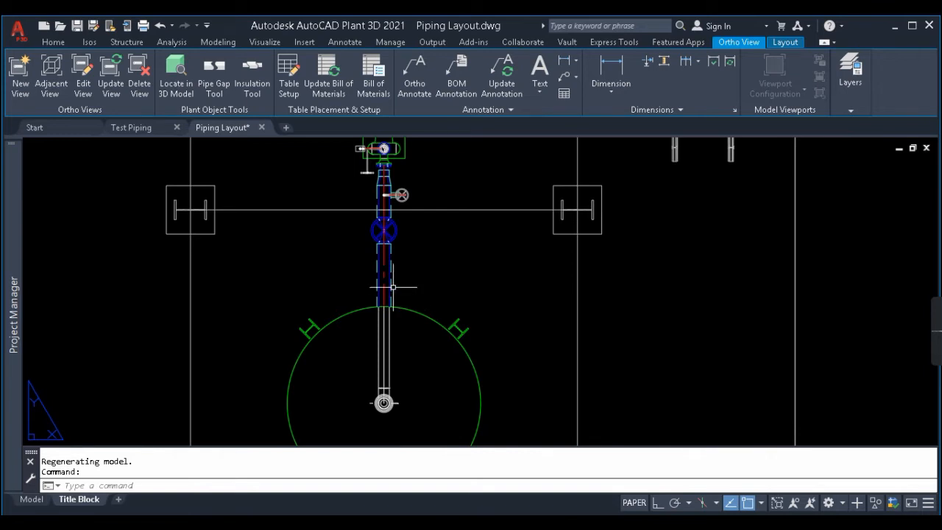
pyautogui.scroll(1, 389, 293)
pyautogui.scroll(-3, 361, 262)
pyautogui.scroll(3, 379, 249)
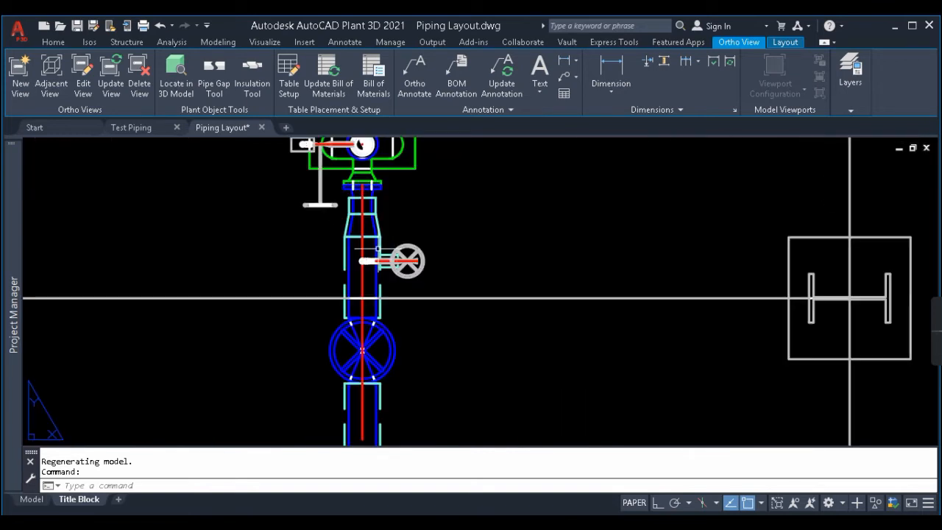
pyautogui.scroll(1, 380, 242)
pyautogui.scroll(1, 380, 242)
pyautogui.scroll(-1, 392, 247)
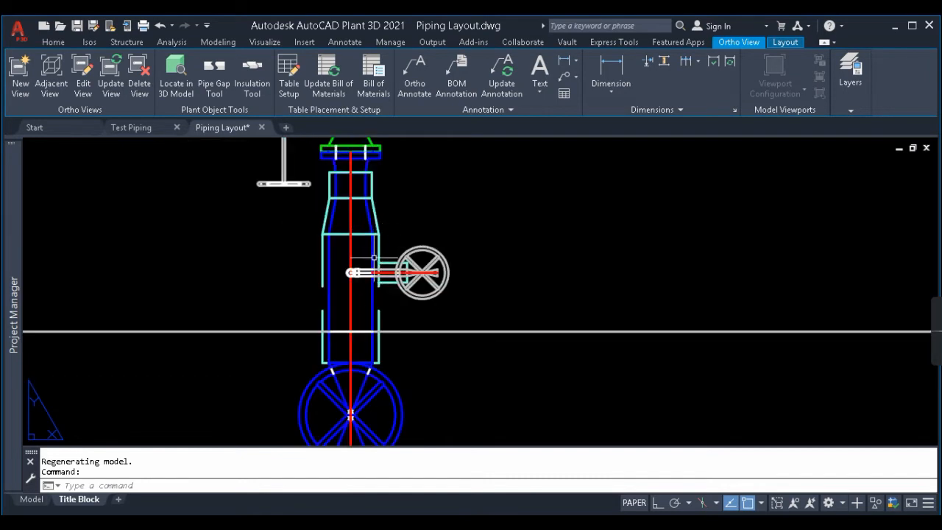
pyautogui.scroll(3, 363, 221)
pyautogui.scroll(-3, 363, 209)
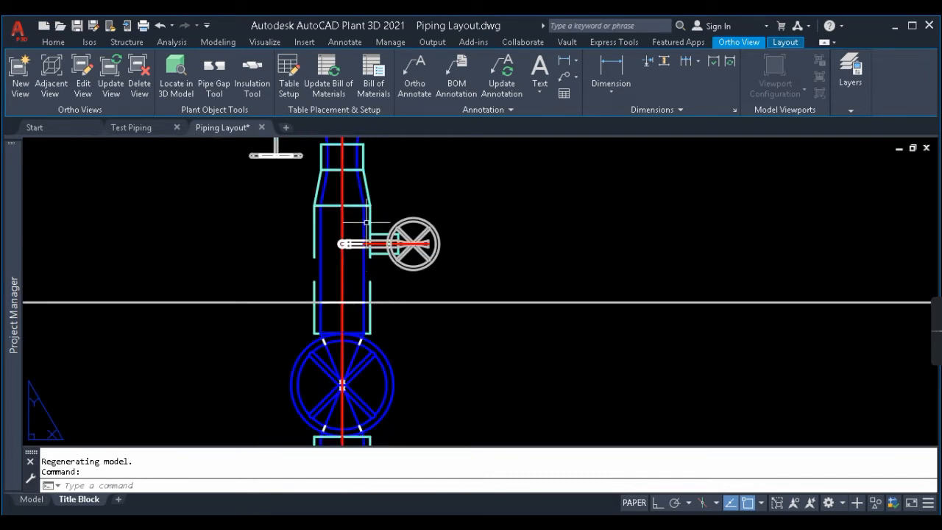
pyautogui.scroll(-2, 366, 220)
pyautogui.moveTo(368, 231); pyautogui.dragTo(370, 273, button='middle')
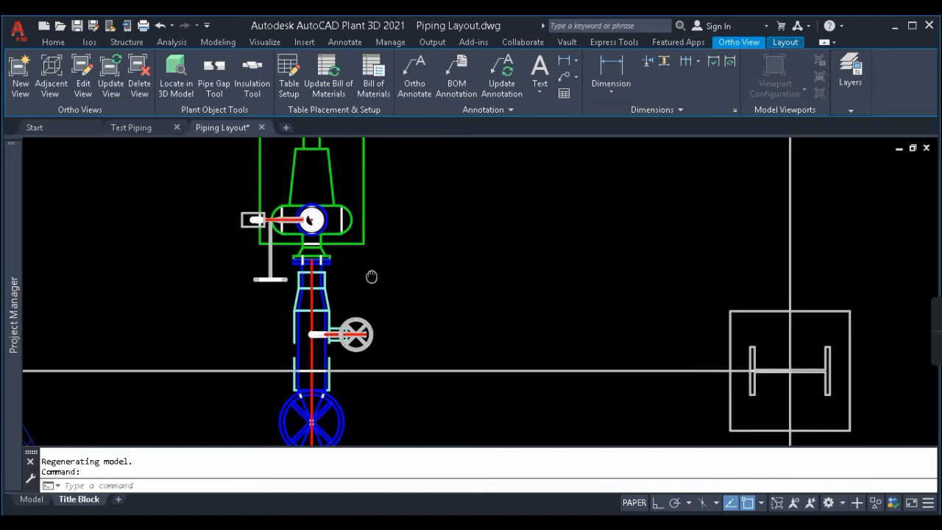
# - Reopen the placed ortho view for editing and review the available insulation display options
pyautogui.scroll(-4, 354, 226)
pyautogui.click(316, 225)
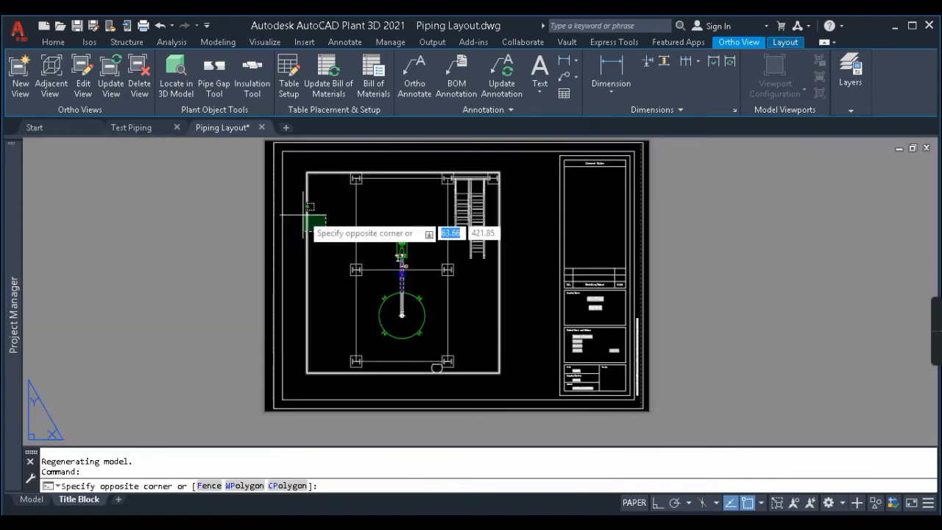
pyautogui.click(269, 190)
pyautogui.click(79, 69)
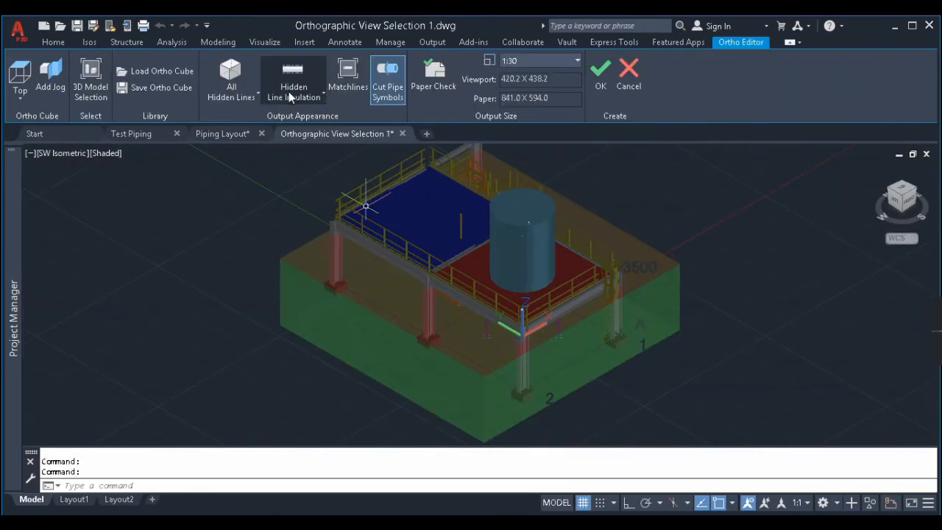
pyautogui.click(299, 93)
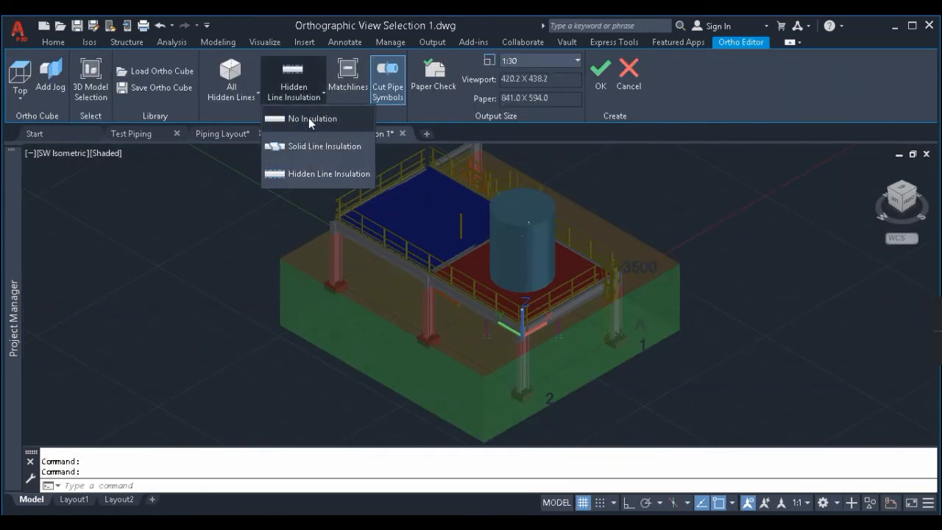
pyautogui.click(245, 233)
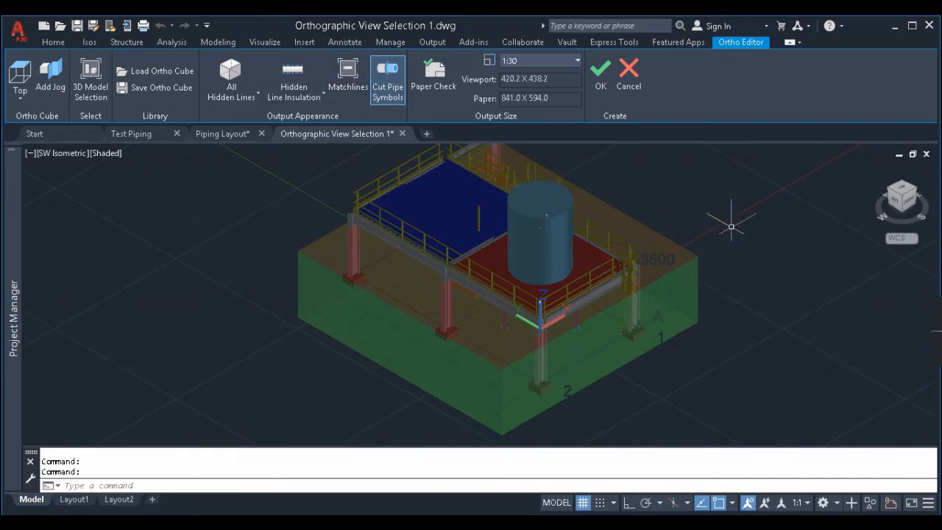
# - Switch the cut pipe symbols off and back on in the ortho view's output appearance
pyautogui.click(906, 193)
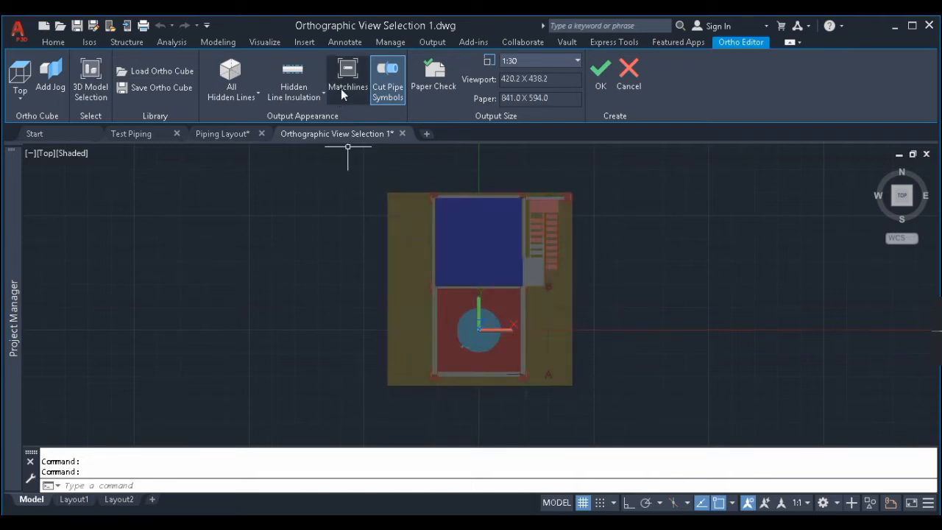
pyautogui.click(384, 70)
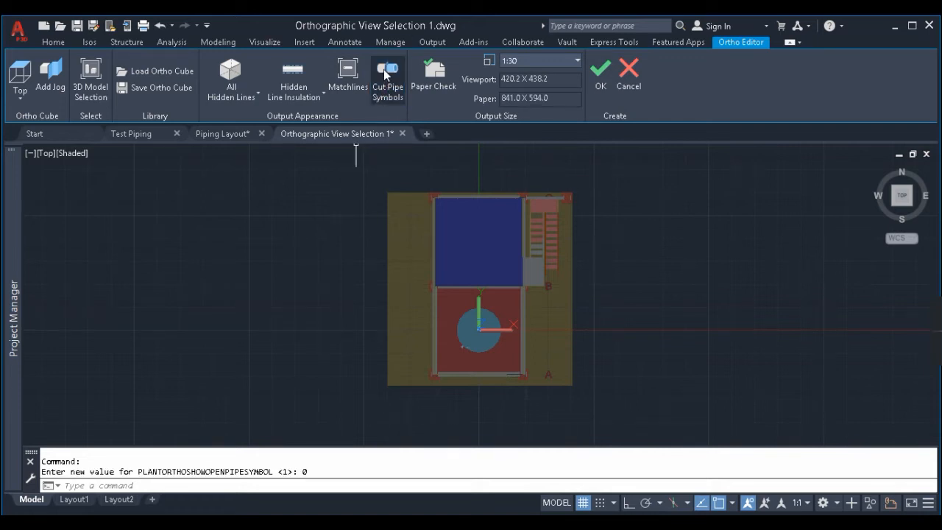
pyautogui.click(388, 74)
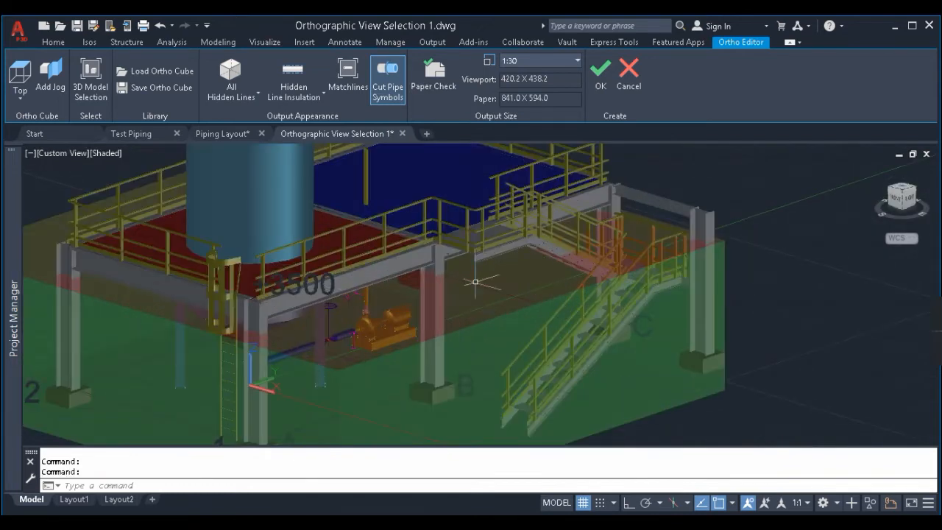
# - Raise the ortho cube's top face from below the platform to near the top of the platform handrails
pyautogui.scroll(-4, 546, 243)
pyautogui.keyDown('shift'); pyautogui.moveTo(553, 368); pyautogui.dragTo(501, 346, button='middle'); pyautogui.keyUp('shift')
pyautogui.scroll(4, 501, 258)
pyautogui.moveTo(493, 262)
pyautogui.keyDown('shift'); pyautogui.mouseDown(button='middle')
pyautogui.moveTo(465, 281)
pyautogui.moveTo(484, 258)
pyautogui.mouseUp(button='middle'); pyautogui.keyUp('shift')
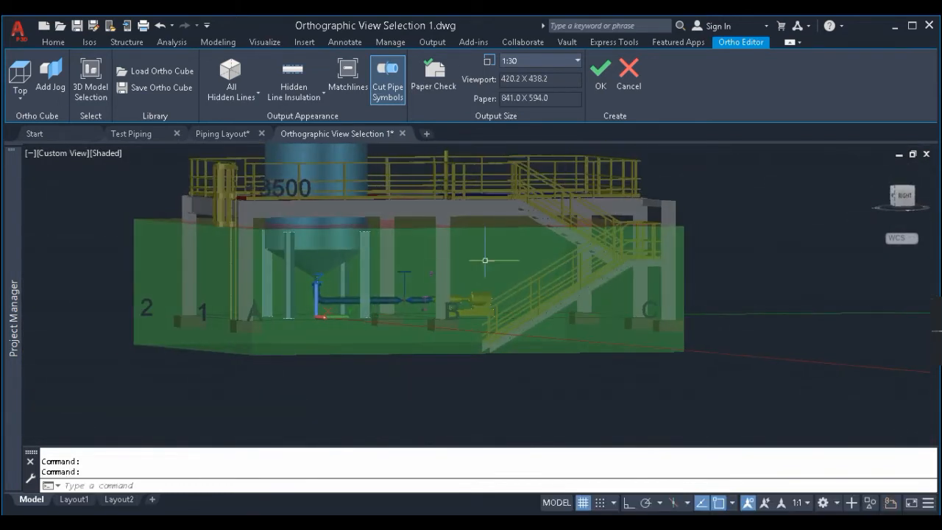
pyautogui.click(906, 198)
pyautogui.click(444, 292)
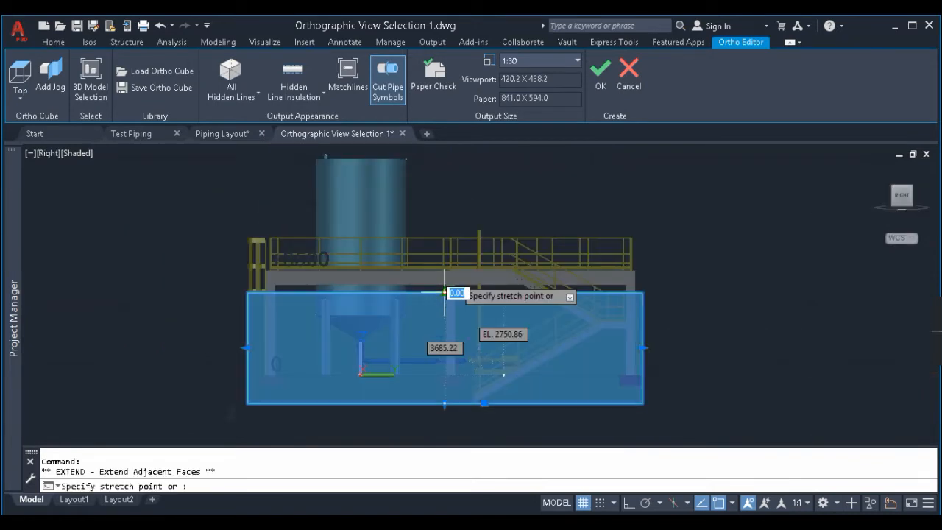
pyautogui.scroll(2, 515, 254)
pyautogui.scroll(3, 451, 228)
pyautogui.press('Escape')
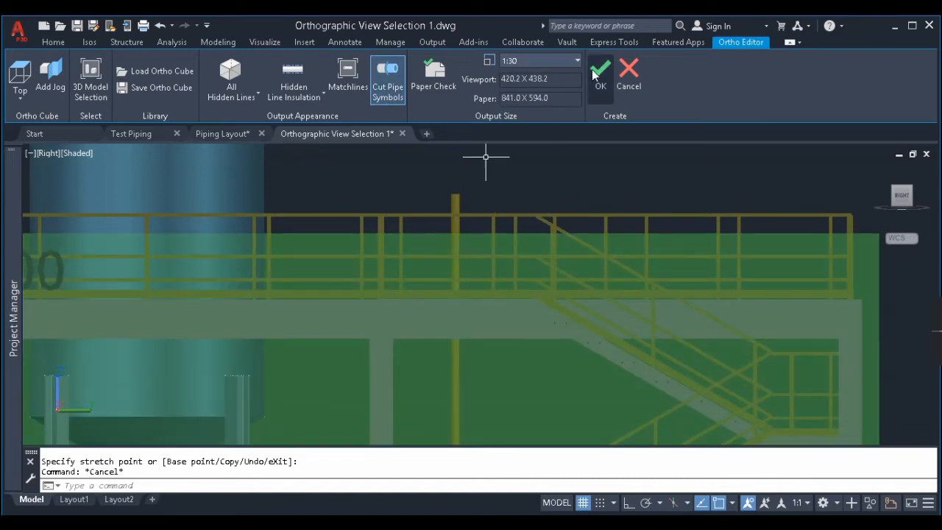
# - Set the ortho view's output appearance to No Hidden Lines and regenerate it on the drawing
pyautogui.click(223, 98)
pyautogui.click(247, 118)
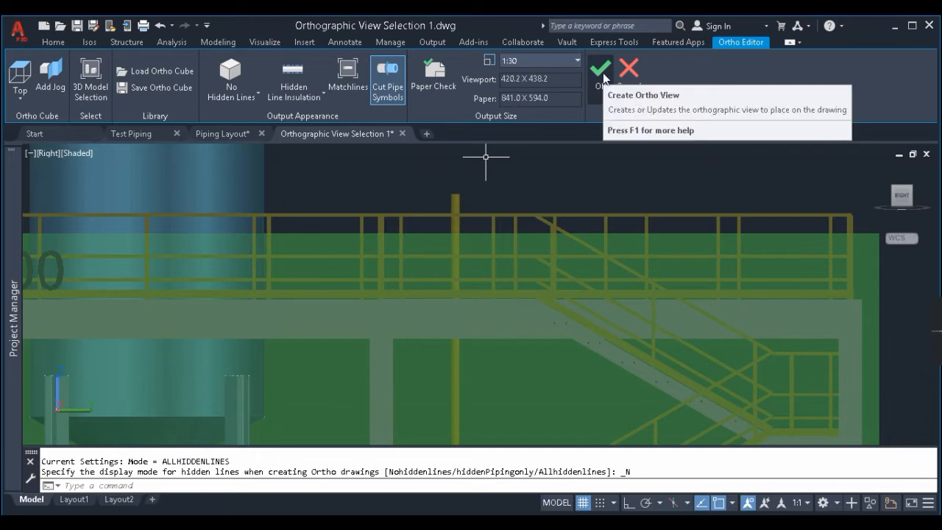
pyautogui.click(602, 73)
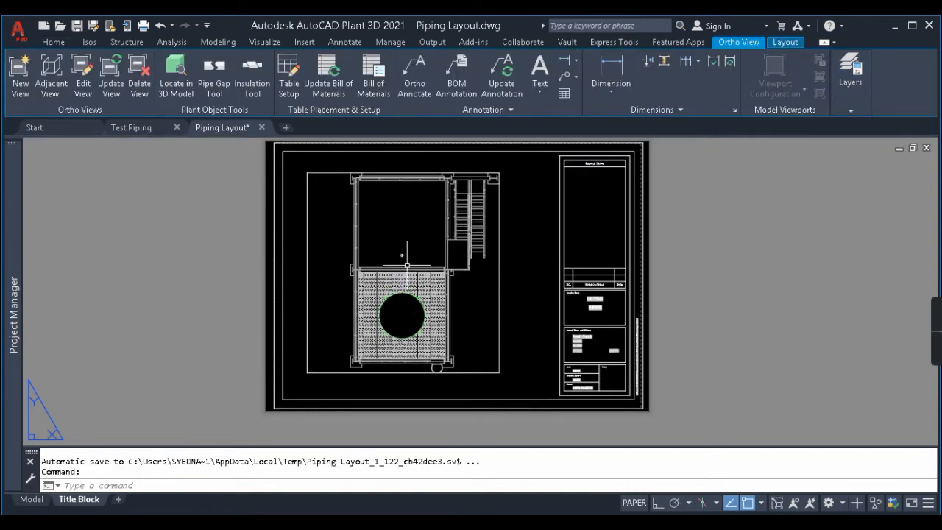
# - Set the drawing's default lineweight to 0.00 mm so the cut pipe symbol in the top view is drawn with thin lines
pyautogui.scroll(5, 407, 264)
pyautogui.moveTo(456, 266); pyautogui.dragTo(348, 225, button='middle')
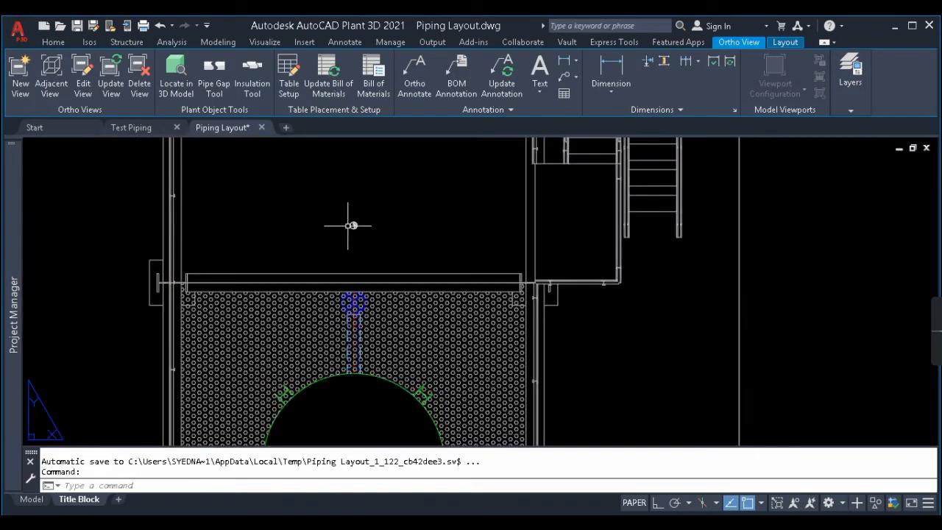
pyautogui.scroll(7, 349, 225)
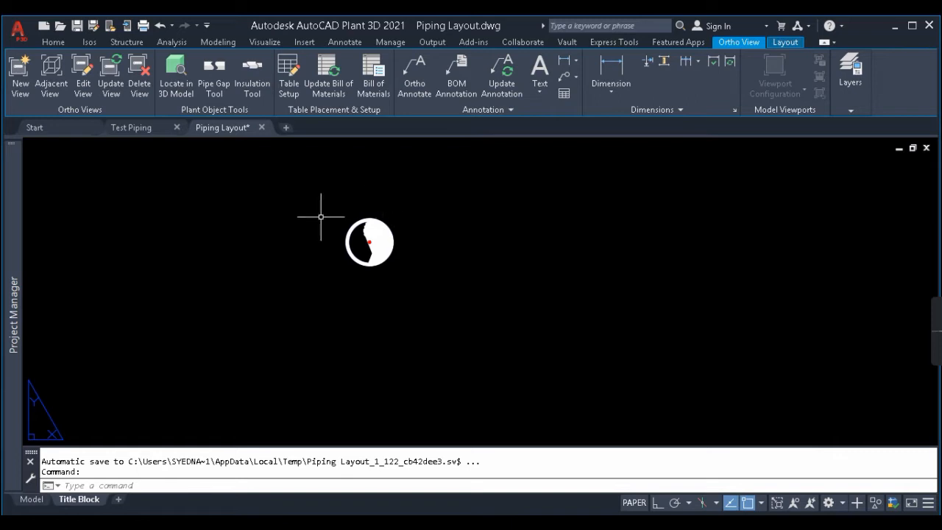
pyautogui.scroll(6, 442, 224)
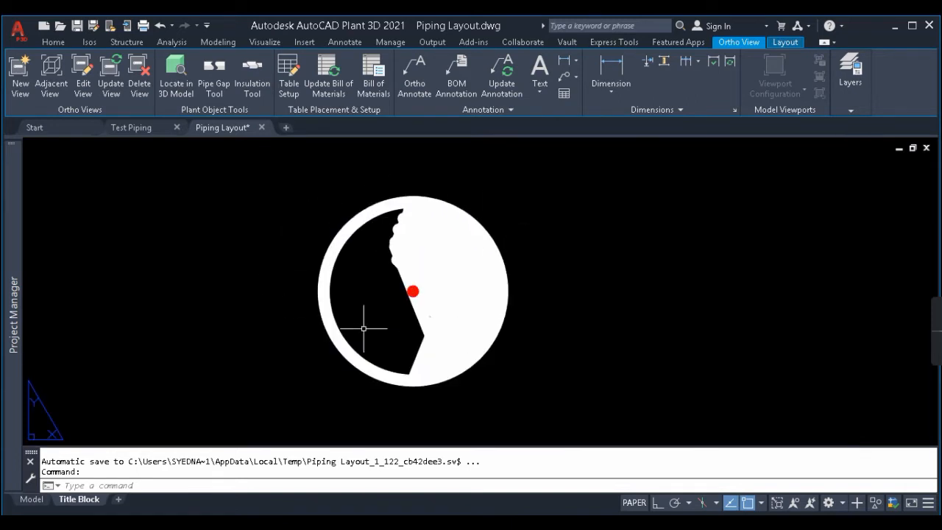
pyautogui.scroll(-2, 397, 306)
pyautogui.write('LINE')
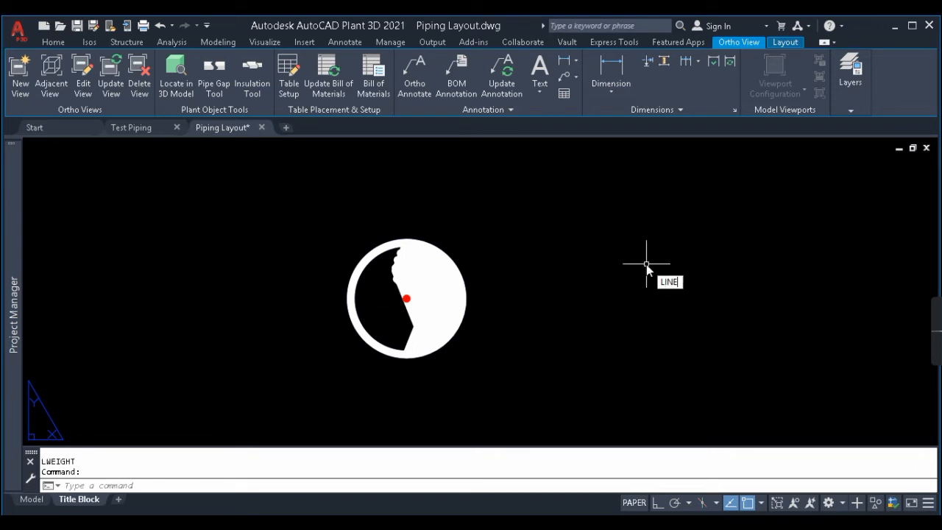
pyautogui.write('WEIGHT')
pyautogui.press('Return')
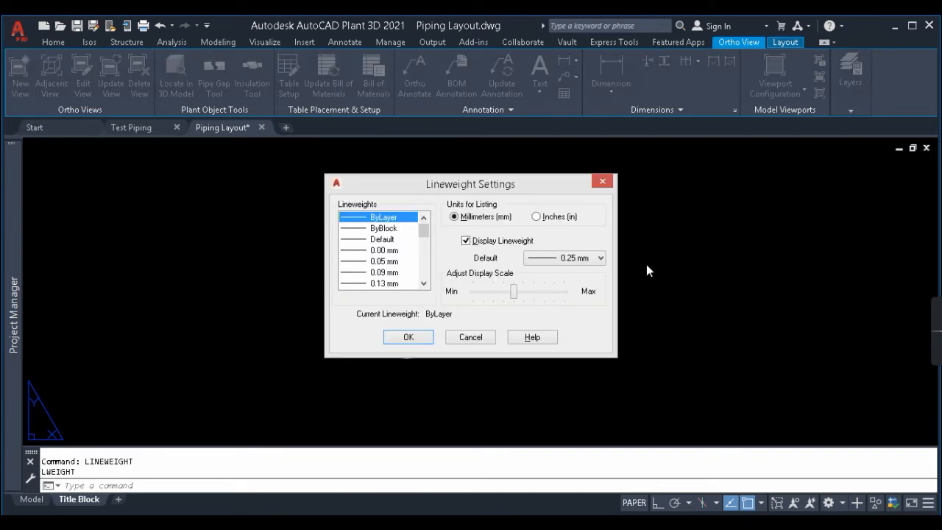
pyautogui.click(601, 258)
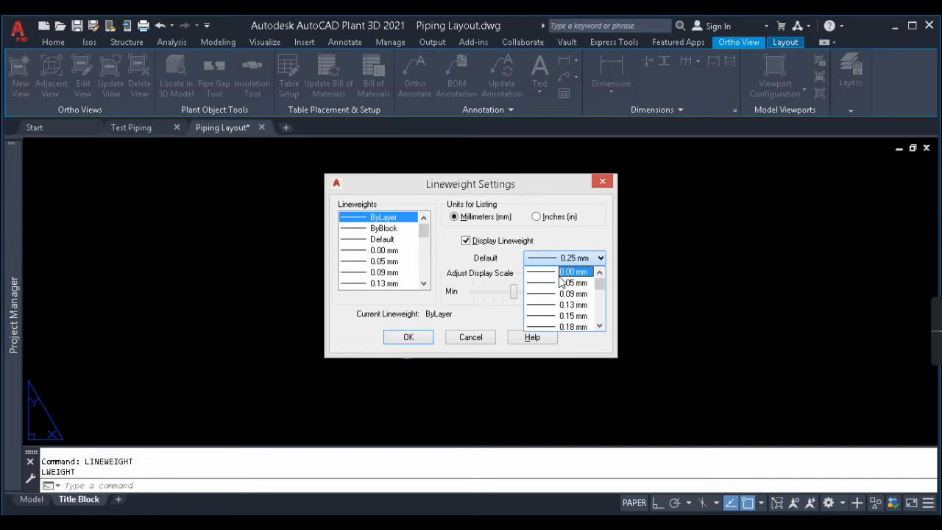
pyautogui.click(571, 269)
pyautogui.click(409, 337)
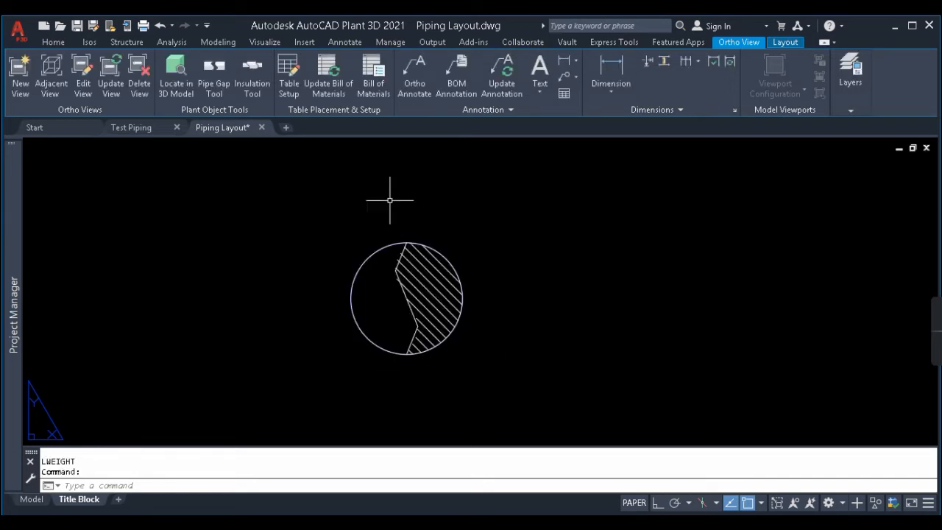
# - Examine the cut pipe symbol above the tank platform and its surroundings in the placed top view
pyautogui.scroll(-10, 411, 223)
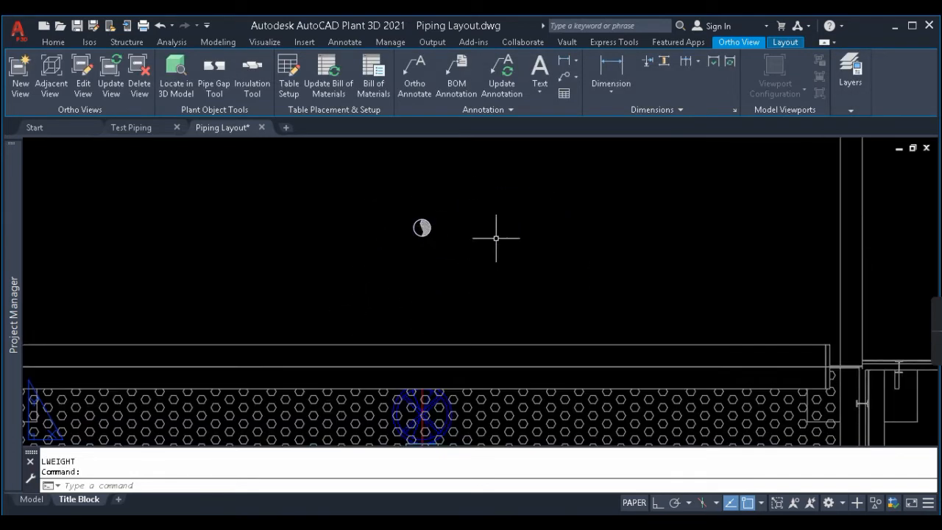
pyautogui.scroll(-2, 406, 211)
pyautogui.scroll(-4, 415, 207)
pyautogui.moveTo(421, 209); pyautogui.dragTo(447, 215, button='middle')
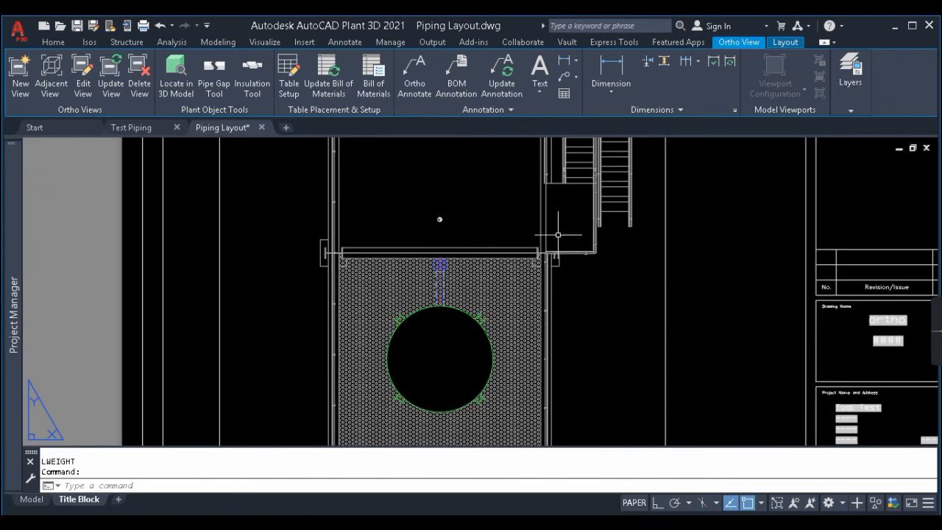
pyautogui.moveTo(582, 204); pyautogui.dragTo(494, 229, button='middle')
pyautogui.scroll(-2, 499, 232)
pyautogui.click(583, 267)
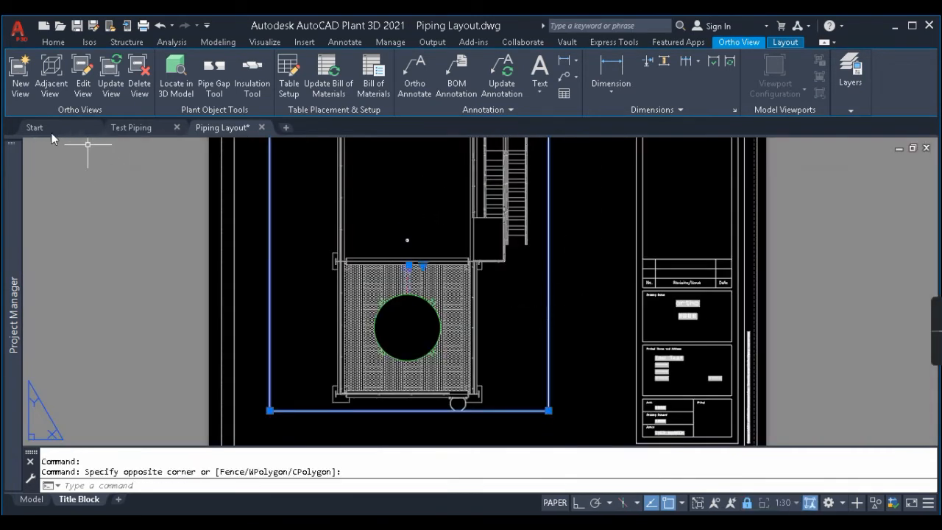
pyautogui.scroll(8, 395, 250)
pyautogui.press('Escape')
pyautogui.scroll(10, 467, 197)
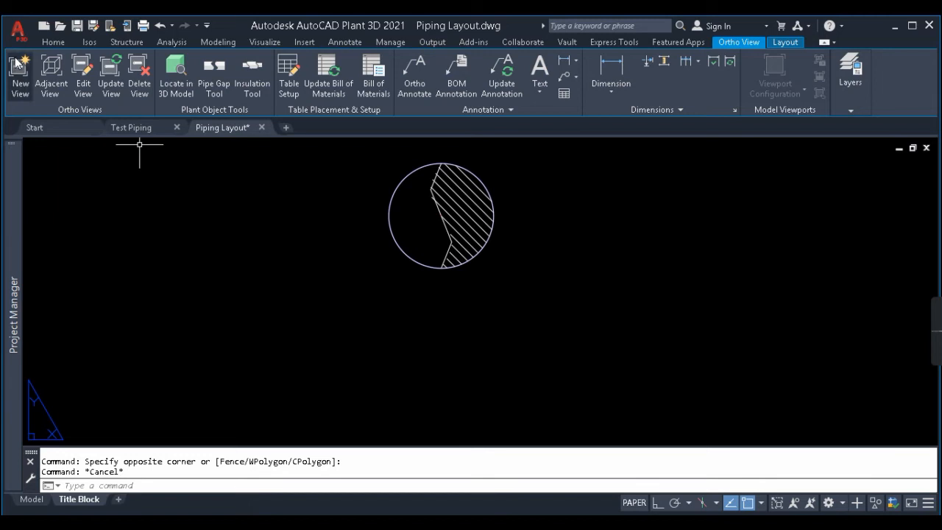
# - Reopen the placed top view for editing and switch its cut pipe symbols off and back on
pyautogui.click(81, 69)
pyautogui.scroll(-8, 280, 208)
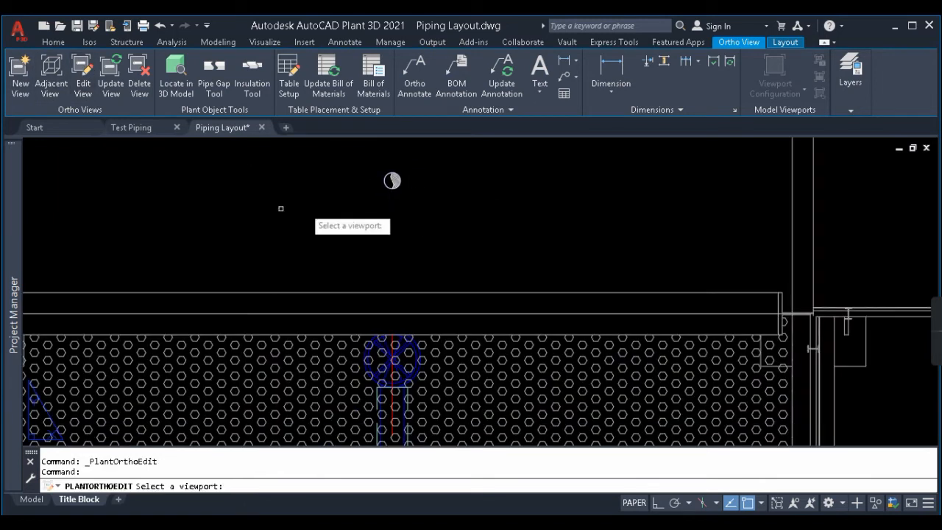
pyautogui.click(515, 243)
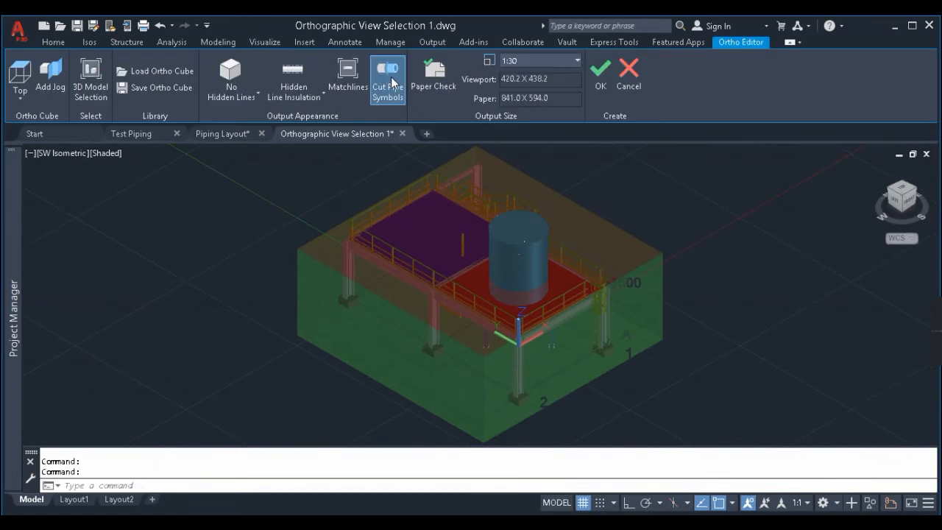
pyautogui.click(391, 79)
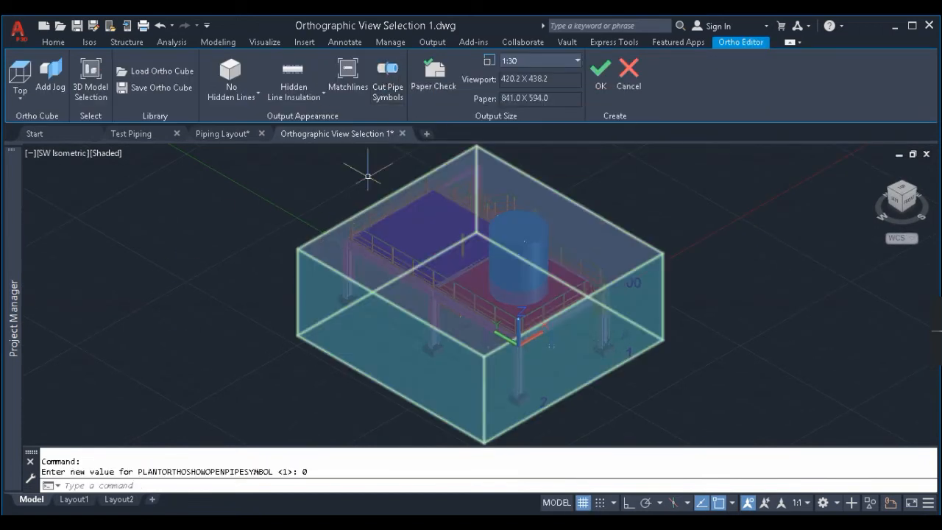
pyautogui.click(384, 87)
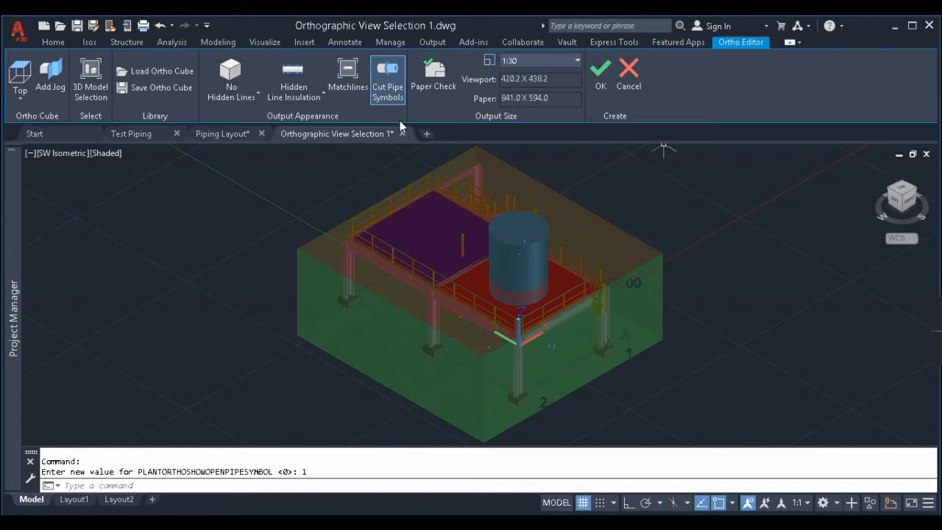
# - Turn on the paper check for the ortho view and look at the model and sheet outline from the top
pyautogui.click(578, 62)
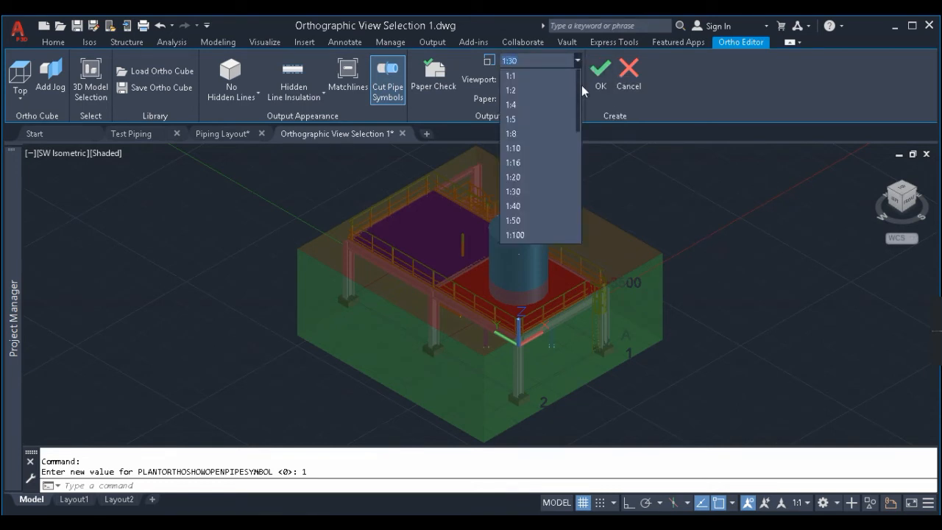
pyautogui.moveTo(579, 84)
pyautogui.mouseDown()
pyautogui.moveTo(579, 207)
pyautogui.moveTo(578, 74)
pyautogui.mouseUp()
pyautogui.click(439, 74)
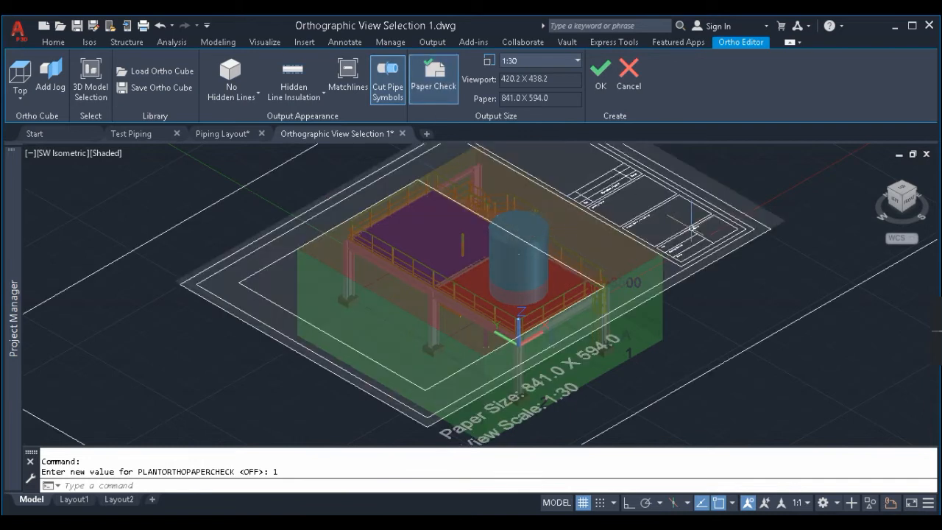
pyautogui.click(905, 194)
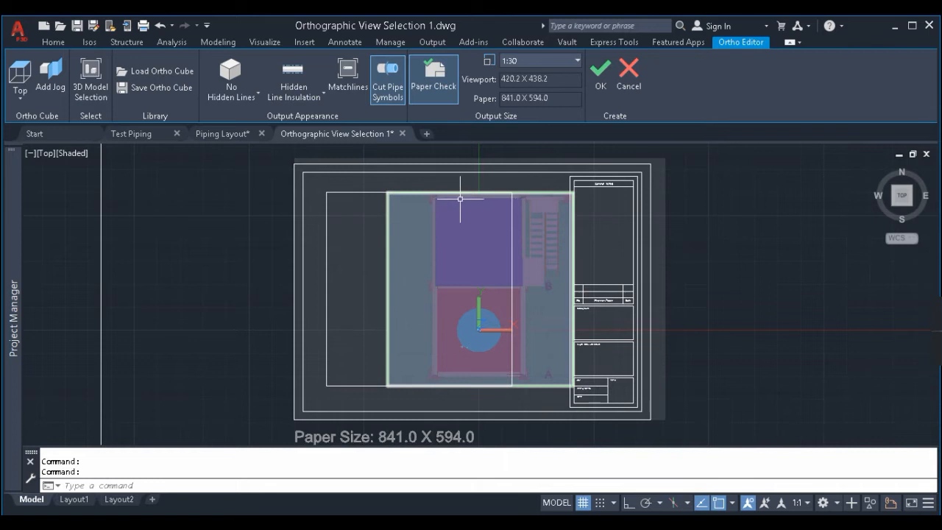
# - Set the ortho view's scale to 1:100 and check how the view fits on the paper outline
pyautogui.click(578, 62)
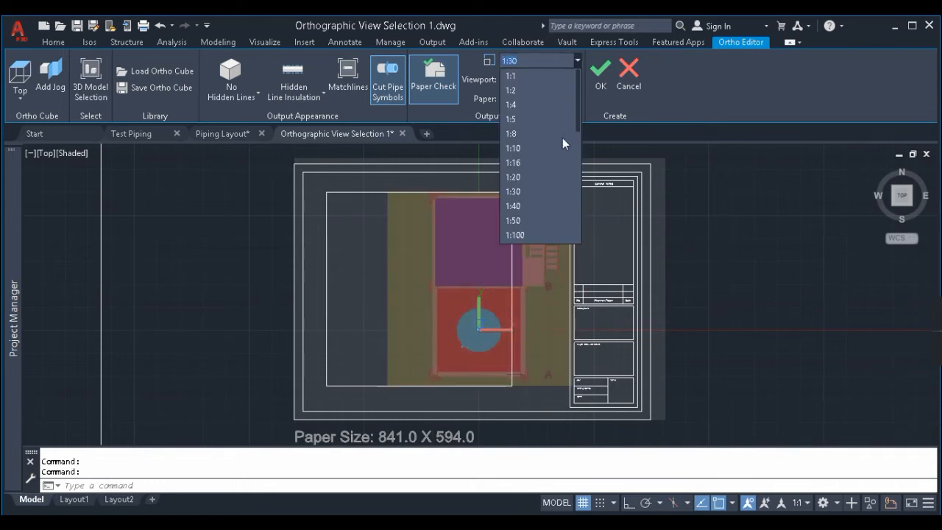
pyautogui.click(515, 235)
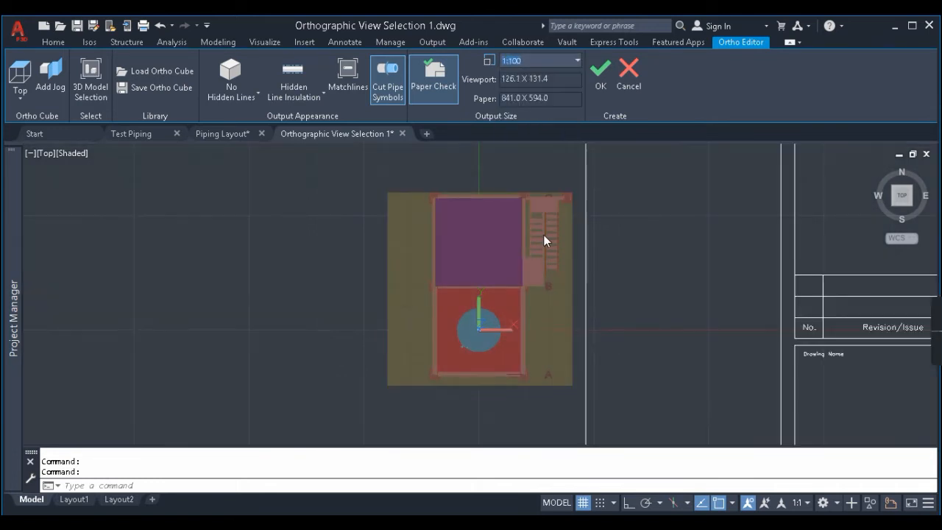
pyautogui.scroll(3, 668, 221)
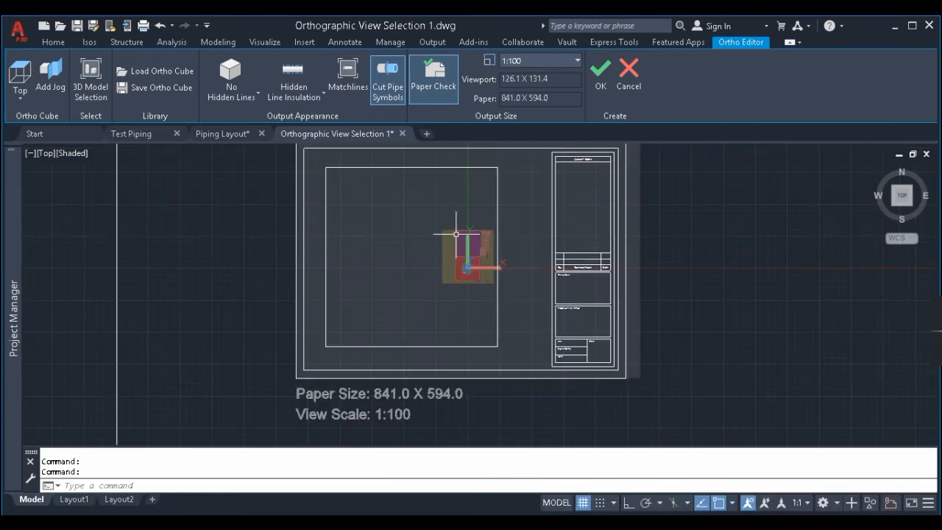
pyautogui.moveTo(309, 147); pyautogui.dragTo(318, 185, button='middle')
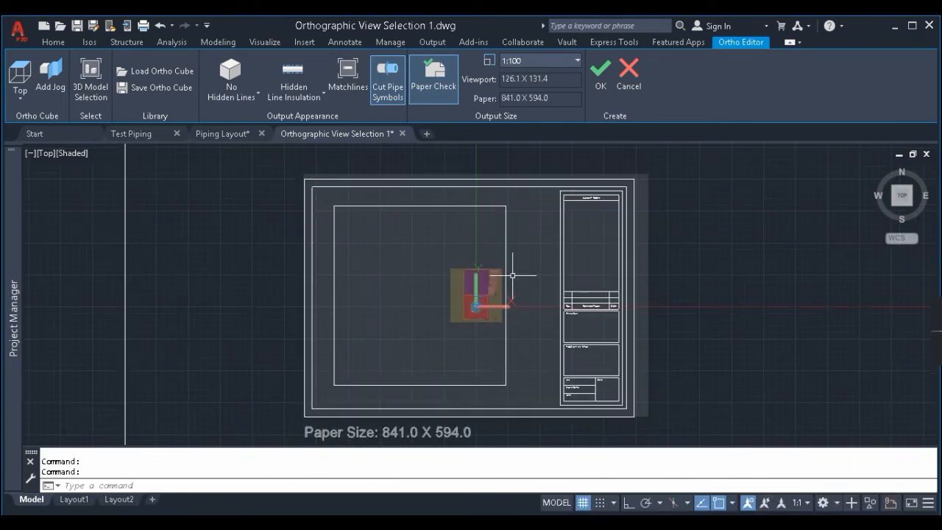
# - Set the ortho view's scale back to 1:30 and regenerate the top view on the Piping Layout drawing
pyautogui.click(545, 60)
pyautogui.scroll(4, 555, 134)
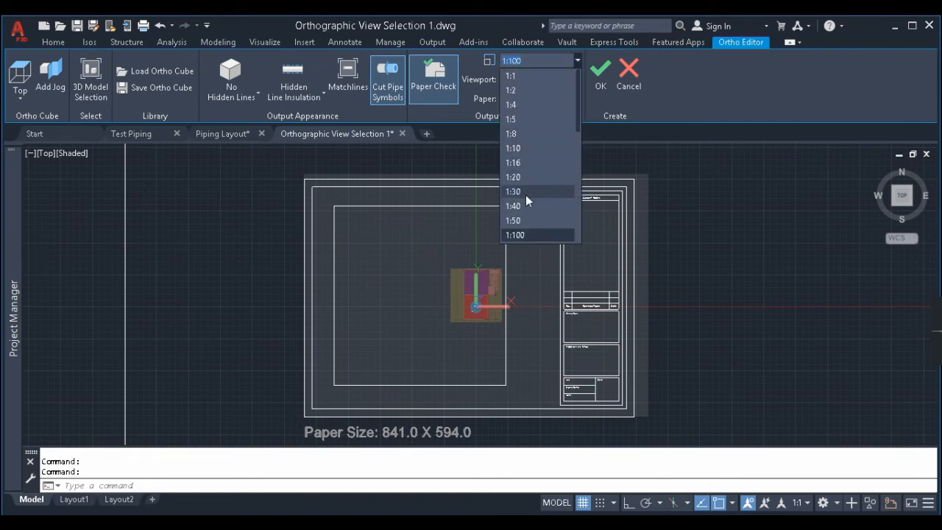
pyautogui.click(528, 192)
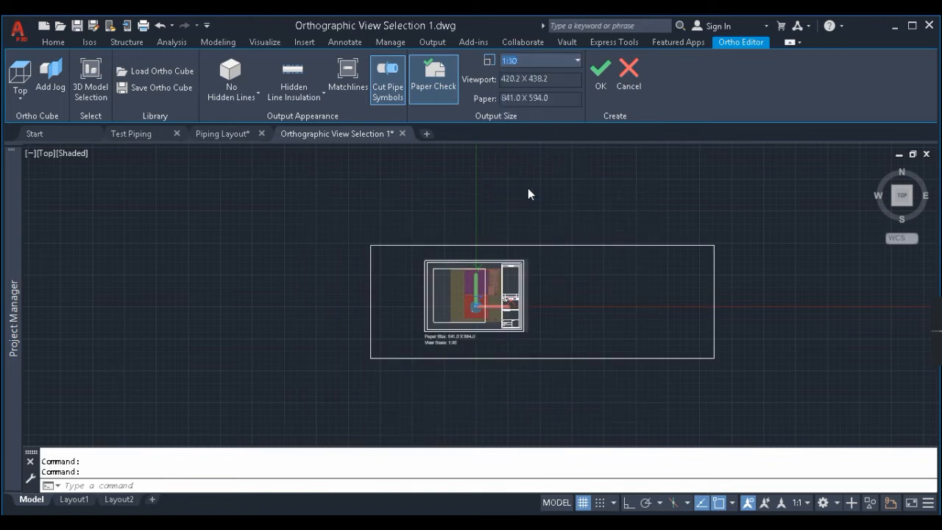
pyautogui.scroll(3, 489, 328)
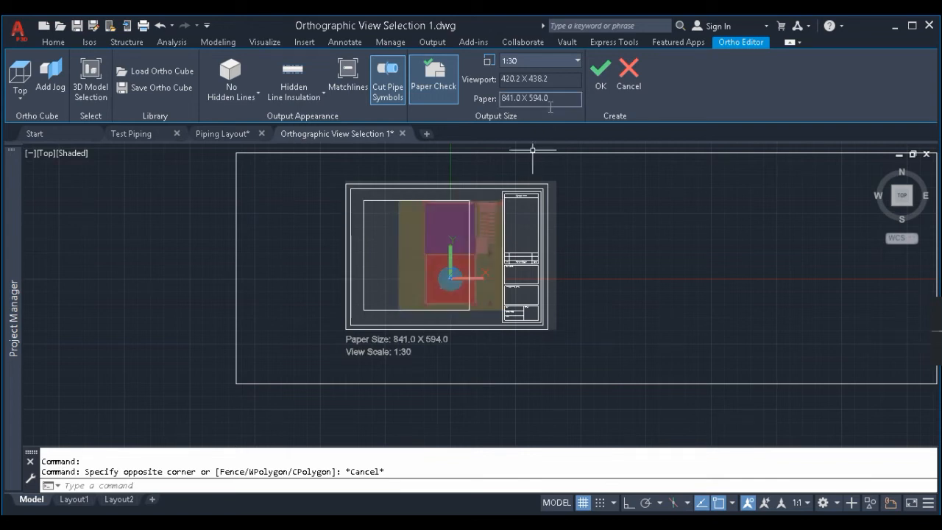
pyautogui.click(597, 79)
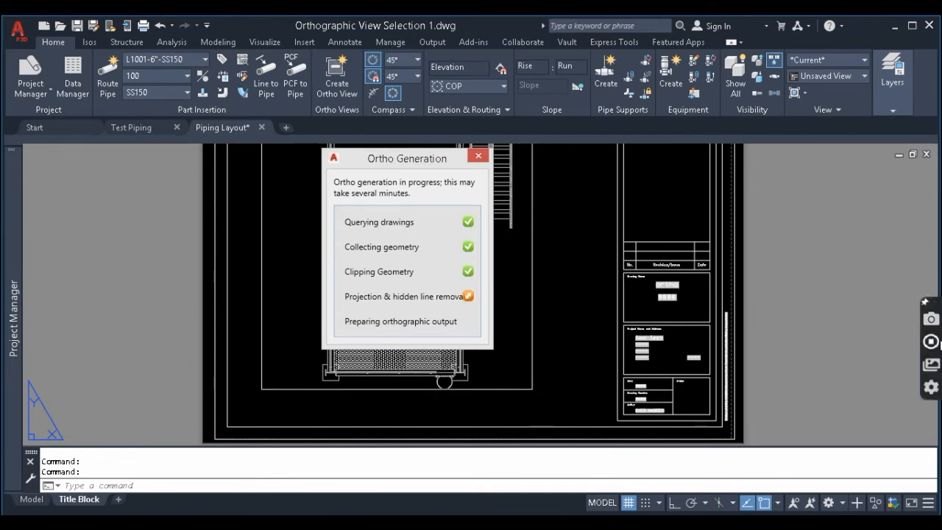
pyautogui.moveTo(560, 247); pyautogui.dragTo(595, 315, button='middle')
pyautogui.scroll(-3, 610, 221)
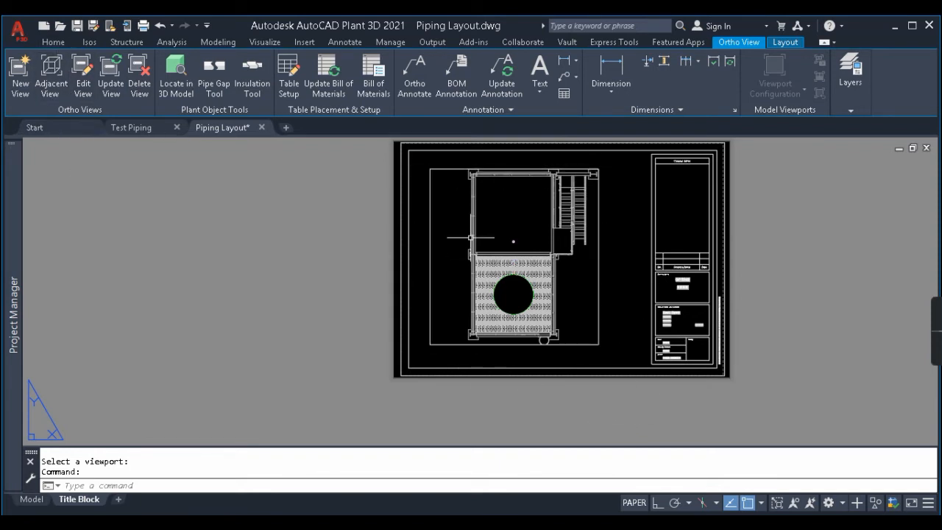
# - Start an adjacent view based on the placed top view, using the Right standard view
pyautogui.scroll(-2, 469, 221)
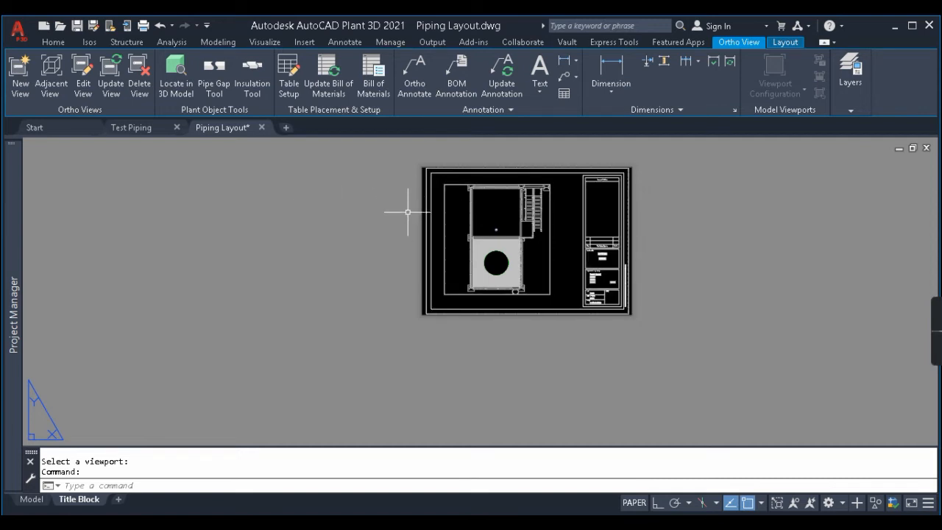
pyautogui.click(52, 78)
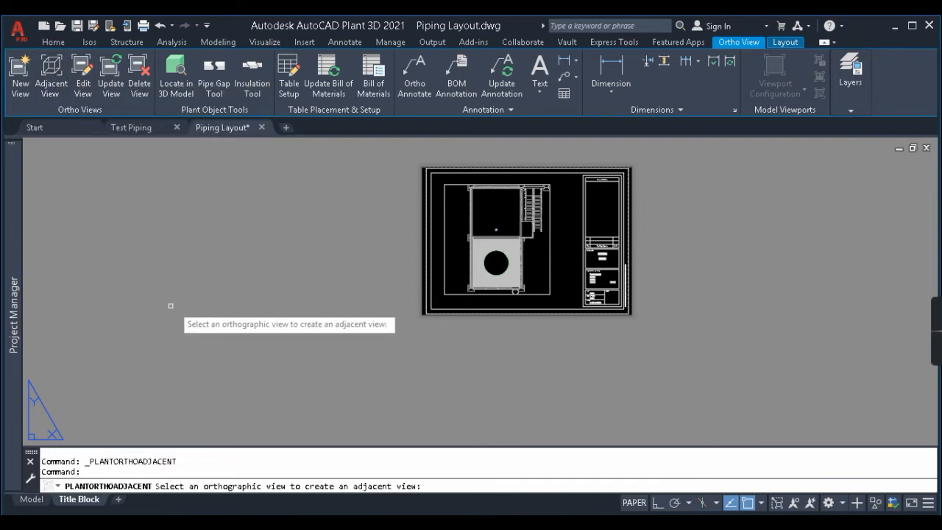
pyautogui.scroll(2, 445, 221)
pyautogui.click(443, 222)
pyautogui.moveTo(417, 130)
pyautogui.mouseDown()
pyautogui.moveTo(238, 94)
pyautogui.moveTo(188, 98)
pyautogui.mouseUp()
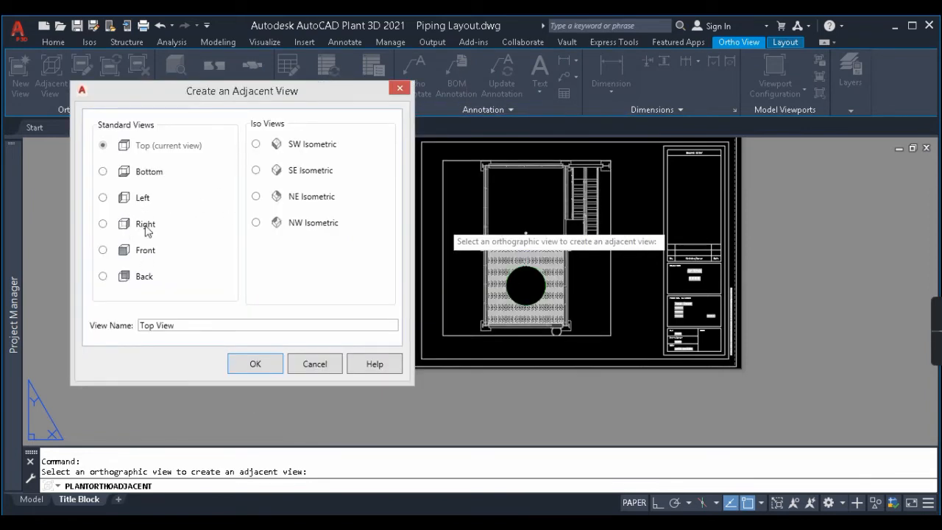
pyautogui.click(103, 225)
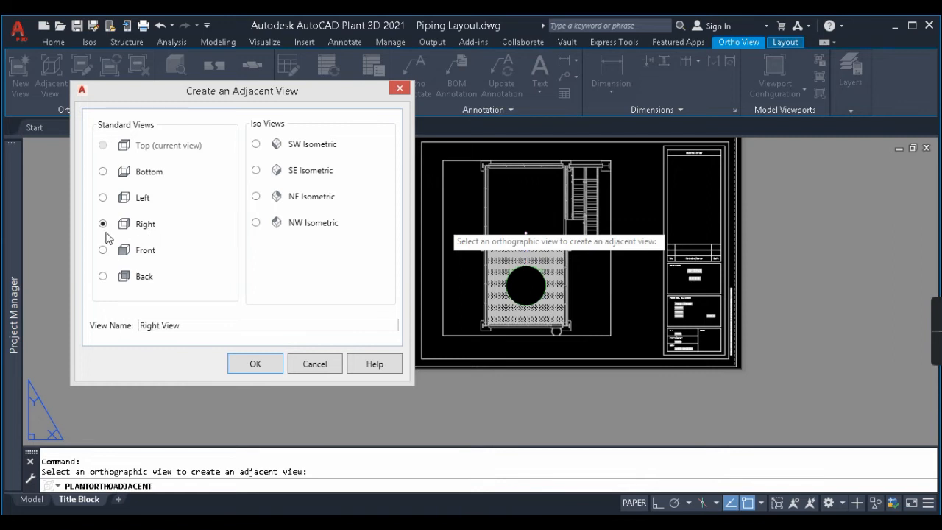
pyautogui.click(252, 364)
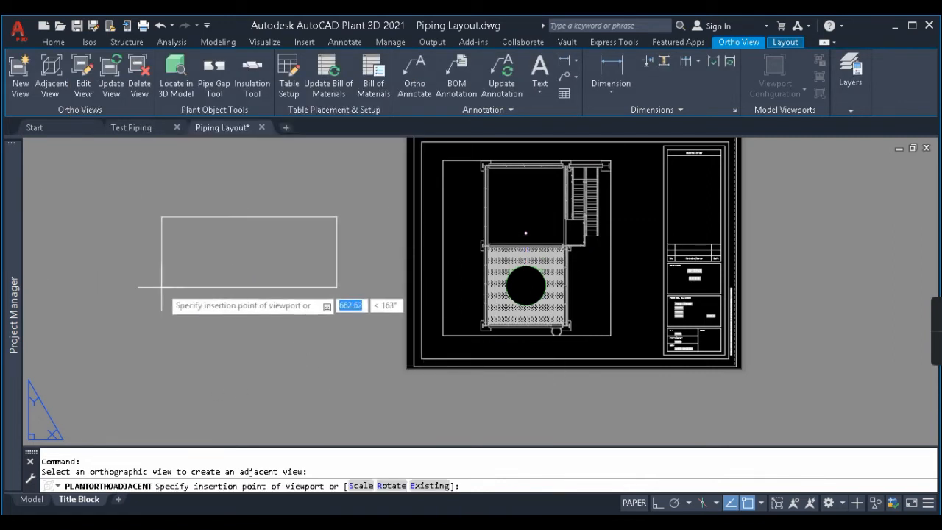
# - Place the right view in the empty area to the left of the title block sheet and inspect its piping
pyautogui.click(243, 332)
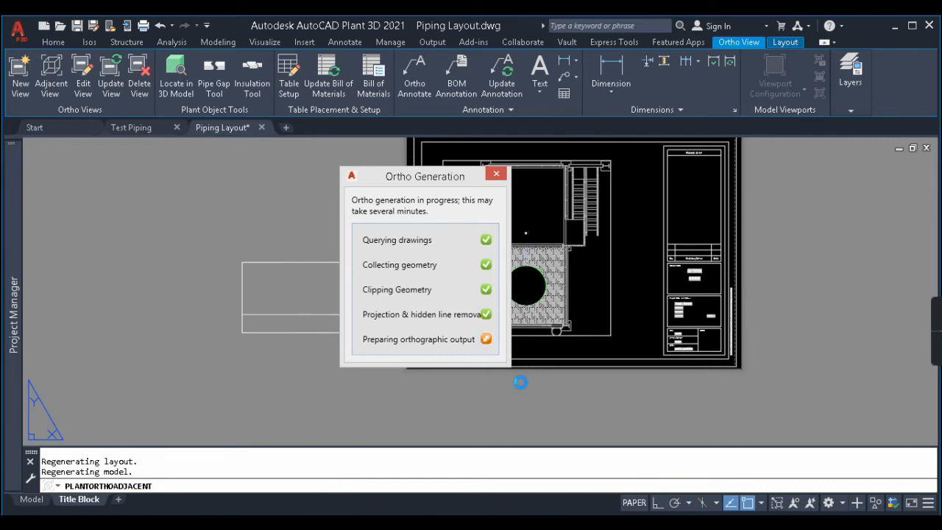
pyautogui.scroll(4, 381, 335)
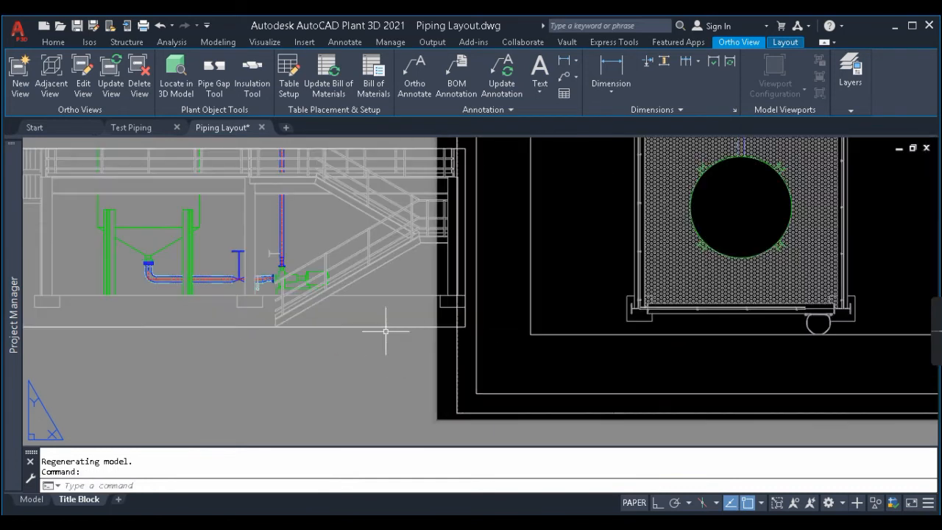
pyautogui.click(386, 331)
pyautogui.press('Escape')
pyautogui.press('Escape')
pyautogui.scroll(-5, 556, 184)
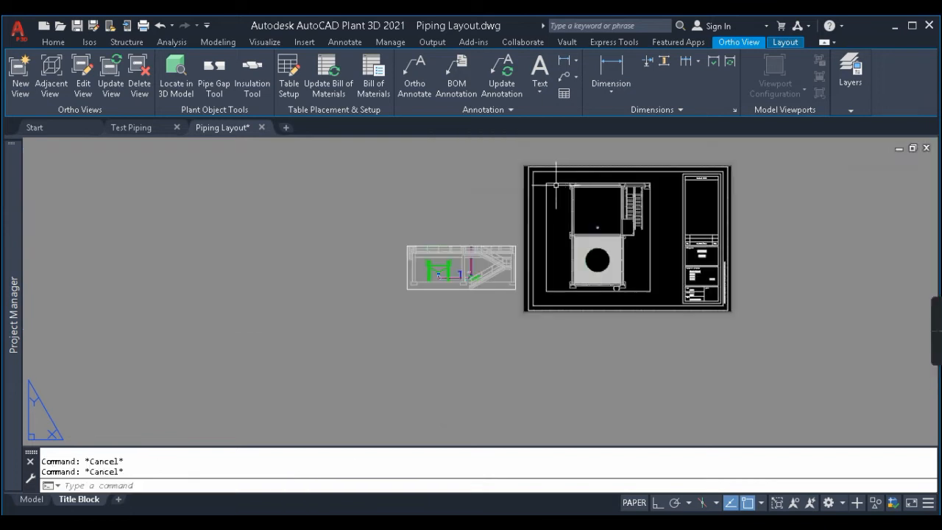
# - Inspect the insulated pipe run in the right view, from the vessel's bottom outlet past the valves to the pump
pyautogui.scroll(6, 471, 279)
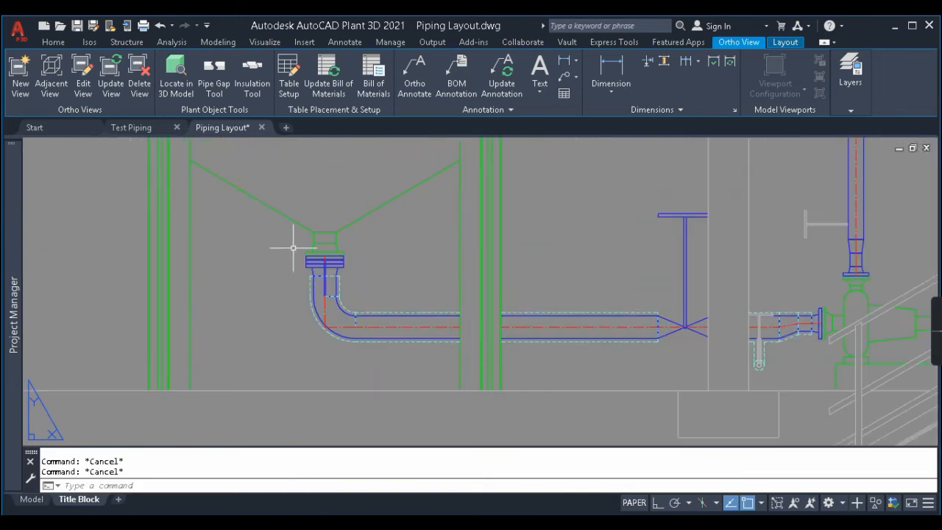
pyautogui.scroll(-3, 253, 177)
pyautogui.scroll(2, 265, 267)
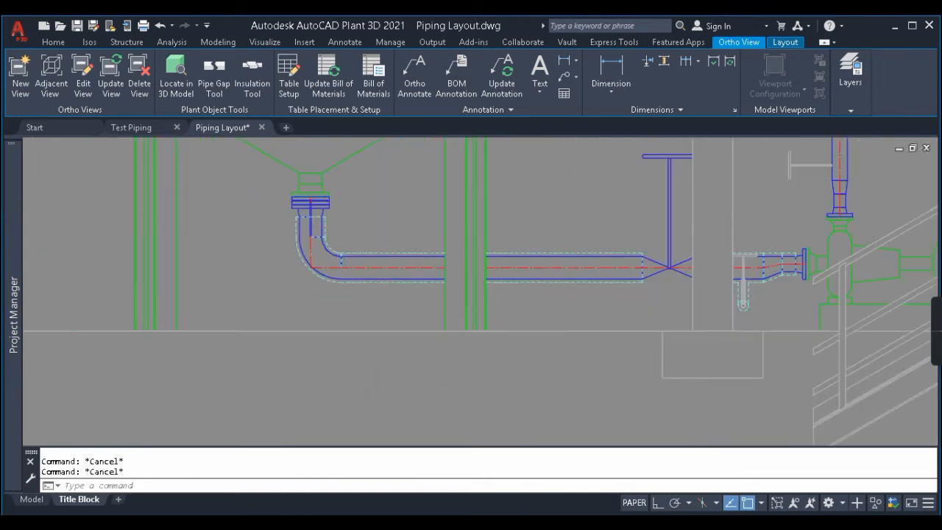
pyautogui.scroll(2, 285, 274)
pyautogui.moveTo(711, 238); pyautogui.dragTo(217, 246, button='middle')
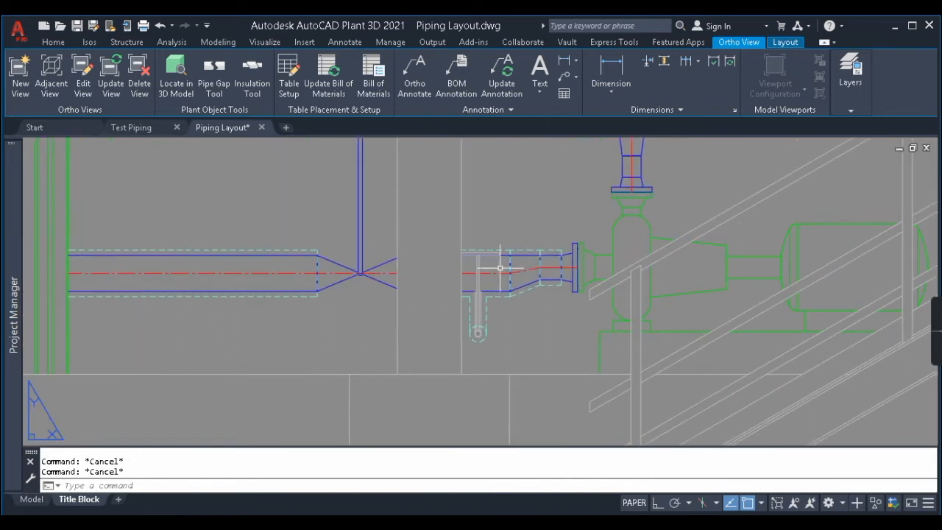
pyautogui.scroll(-5, 486, 294)
pyautogui.scroll(3, 479, 324)
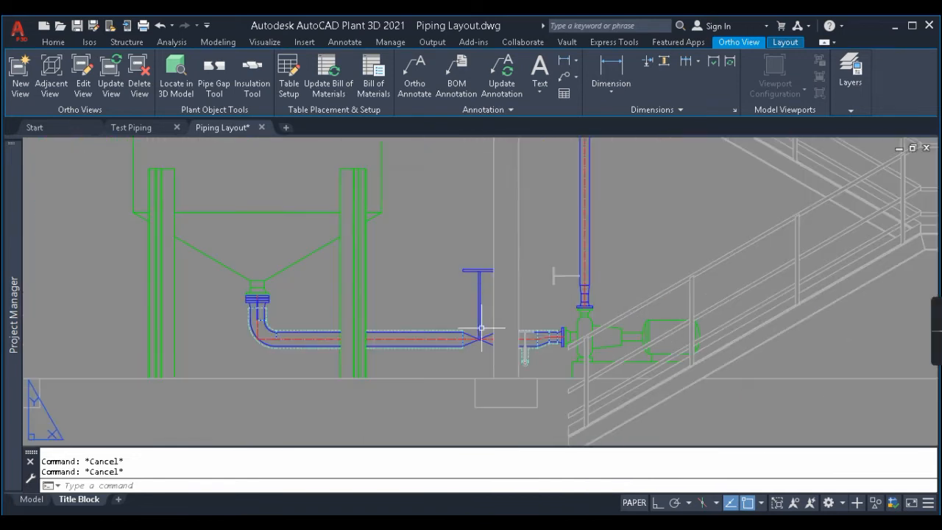
pyautogui.scroll(1, 509, 346)
pyautogui.scroll(2, 505, 299)
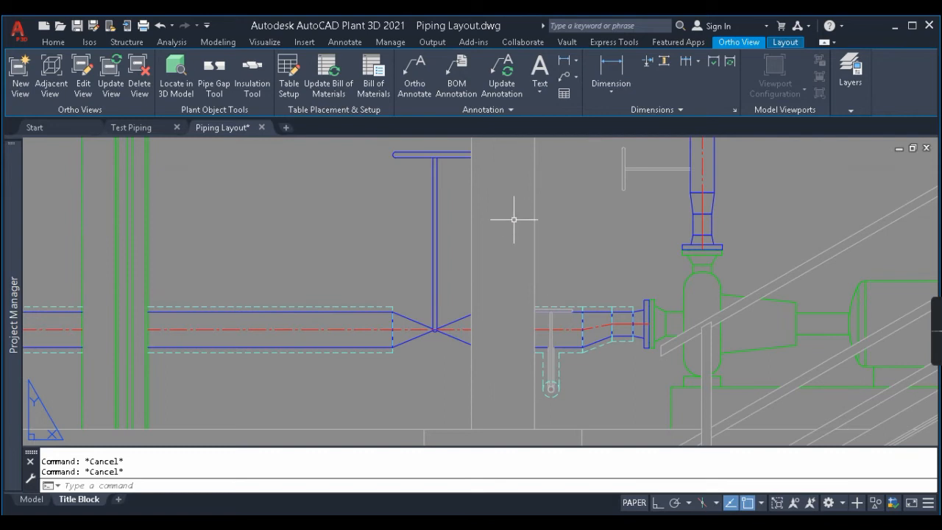
pyautogui.scroll(-7, 452, 199)
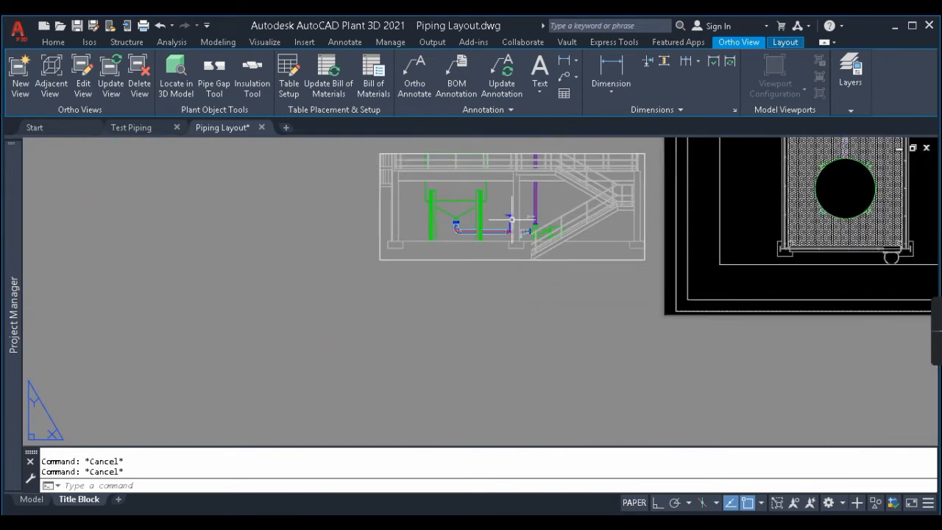
# - Open the right view for editing, check it against the paper outline and leave without applying changes
pyautogui.click(425, 336)
pyautogui.click(421, 357)
pyautogui.click(420, 336)
pyautogui.click(395, 382)
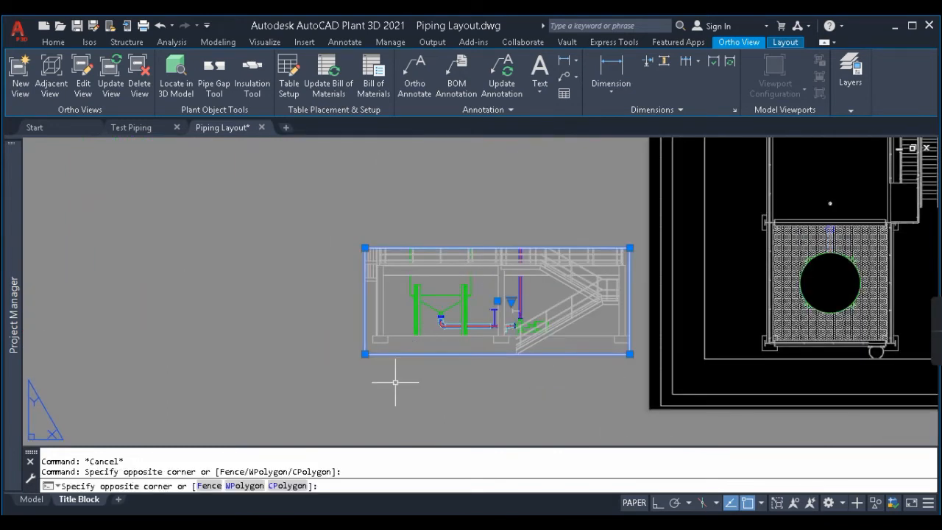
pyautogui.click(83, 71)
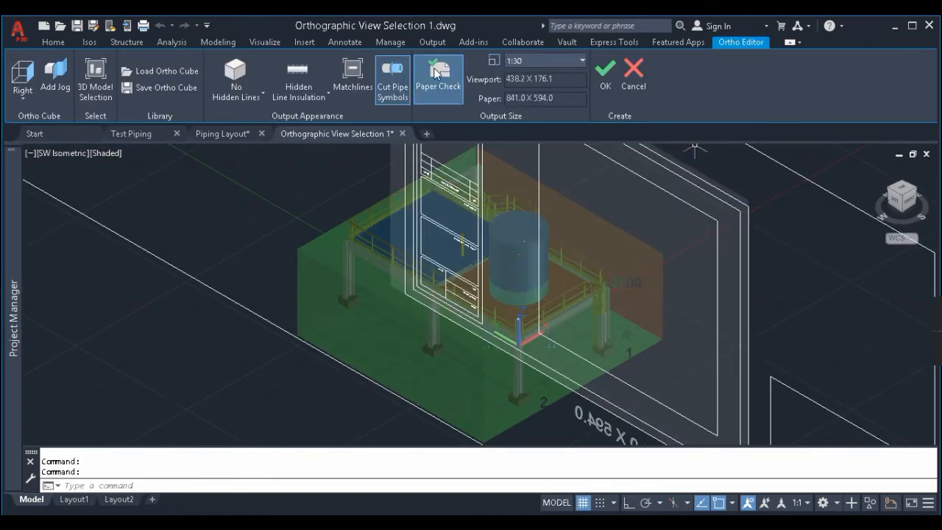
pyautogui.click(436, 71)
pyautogui.click(634, 75)
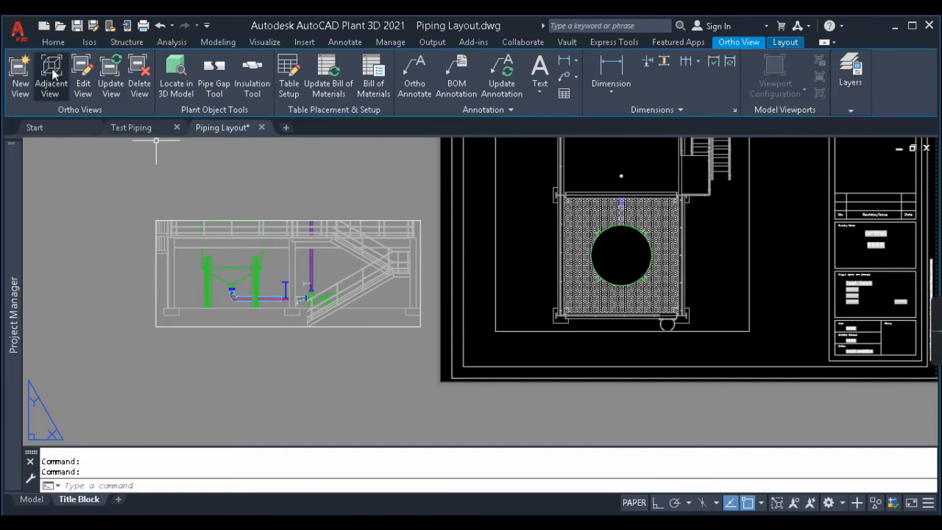
# - Create an SW Isometric adjacent view from the top view and place it in the empty area to the right of the sheet
pyautogui.click(51, 71)
pyautogui.click(562, 323)
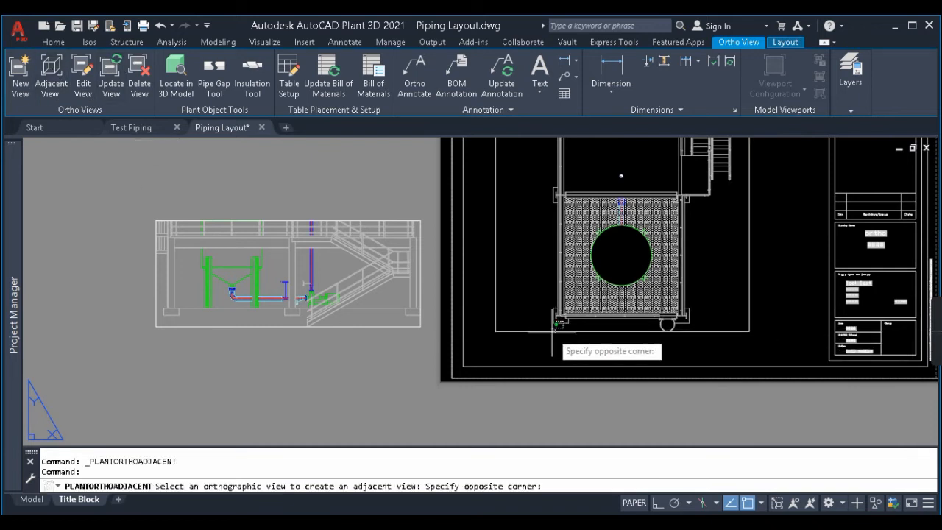
pyautogui.click(548, 337)
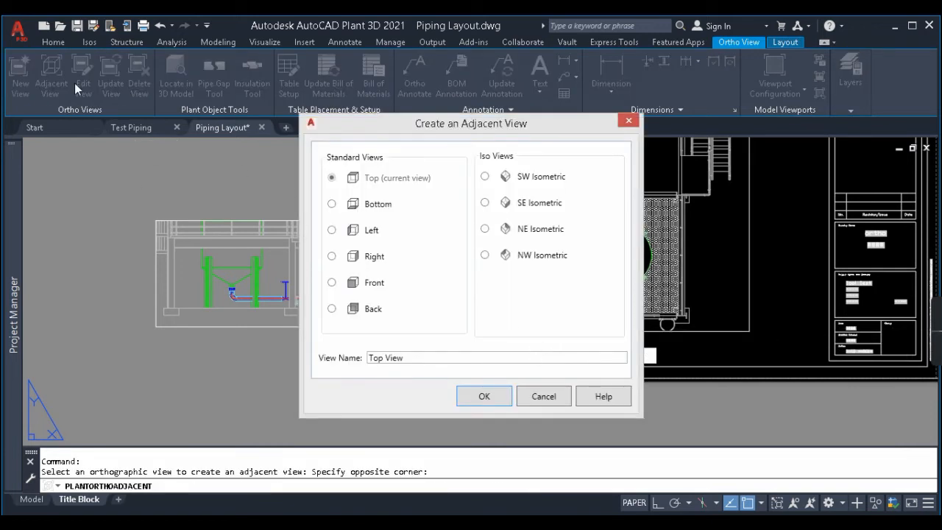
pyautogui.moveTo(420, 123); pyautogui.dragTo(426, 87)
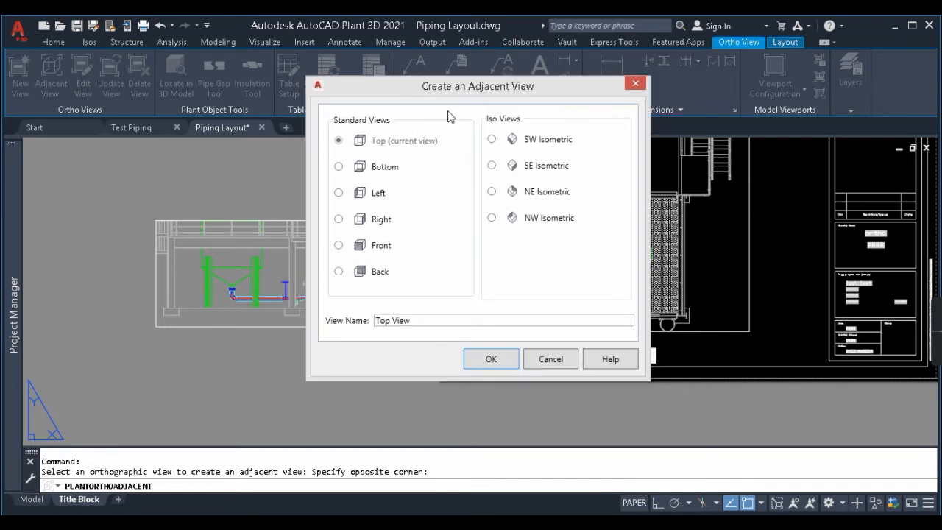
pyautogui.click(492, 140)
pyautogui.click(491, 363)
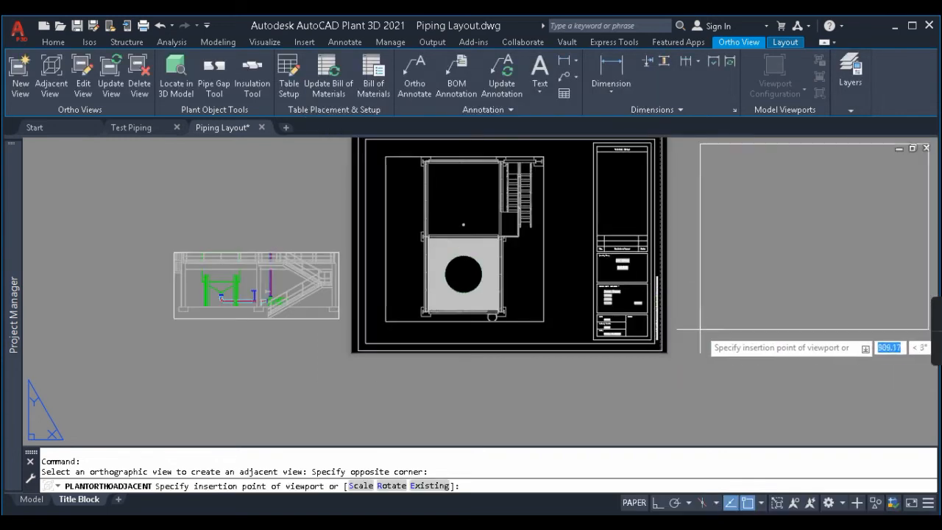
pyautogui.click(703, 327)
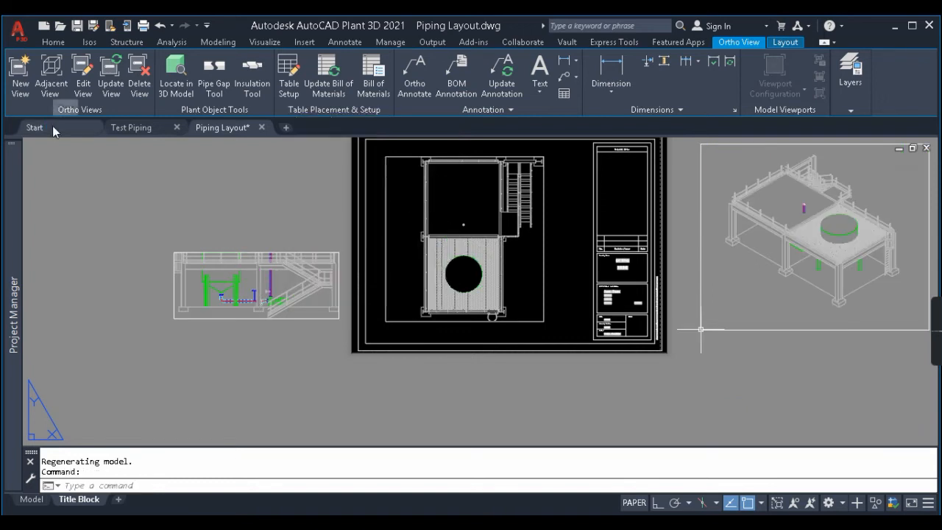
pyautogui.moveTo(717, 274); pyautogui.dragTo(563, 279, button='middle')
pyautogui.scroll(-2, 825, 225)
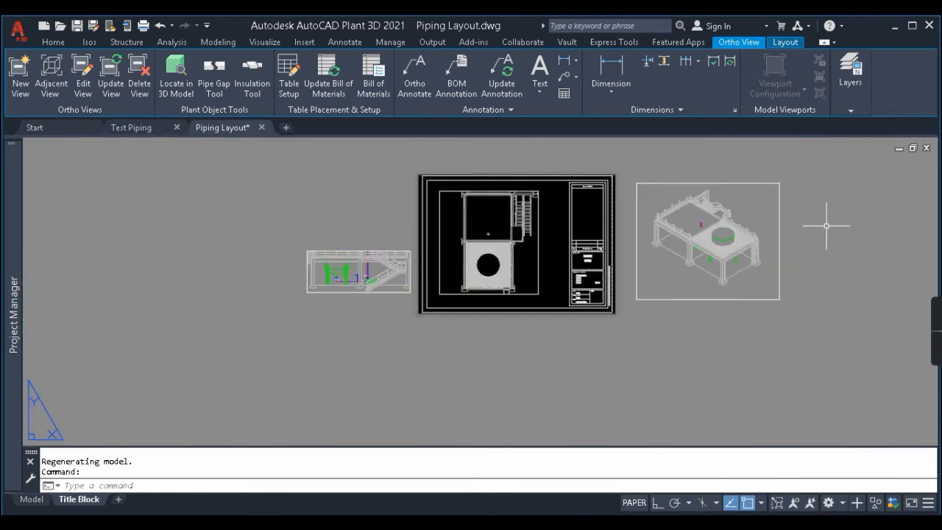
pyautogui.moveTo(559, 213); pyautogui.dragTo(653, 183, button='middle')
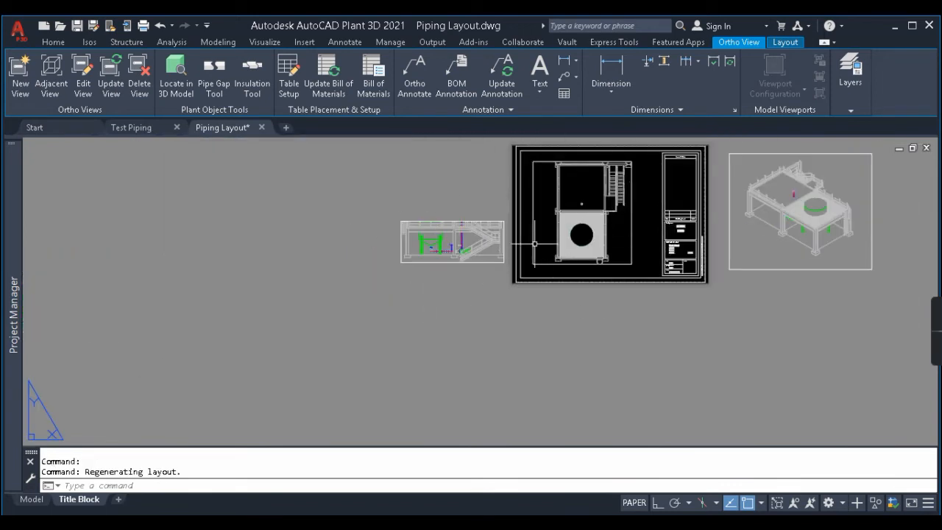
# - Scale the entire title block by a factor of 2 from the lower-left corner of its outer border
pyautogui.hotkey('ctrl', 'z')
pyautogui.click(542, 351)
pyautogui.click(420, 164)
pyautogui.scroll(-2, 537, 321)
pyautogui.click(511, 301)
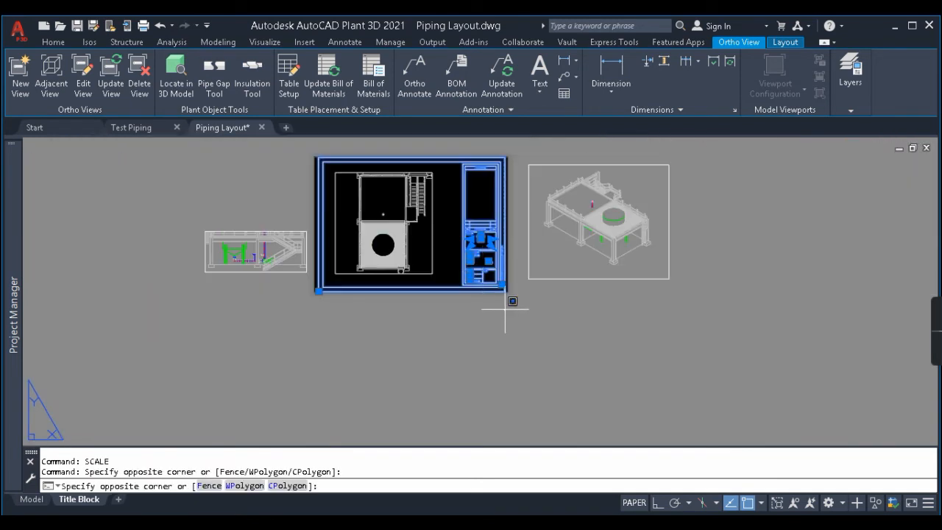
pyautogui.click(442, 158)
pyautogui.scroll(5, 329, 285)
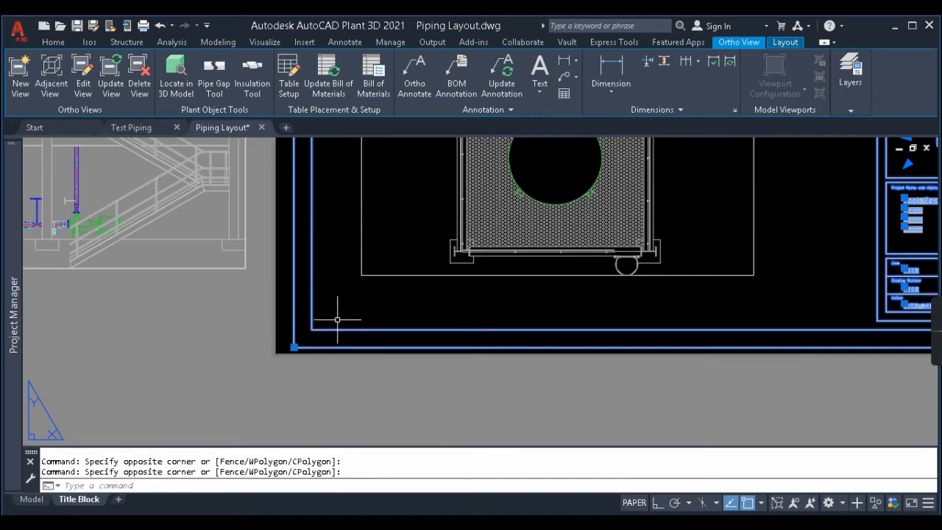
pyautogui.write('sc')
pyautogui.press('Return')
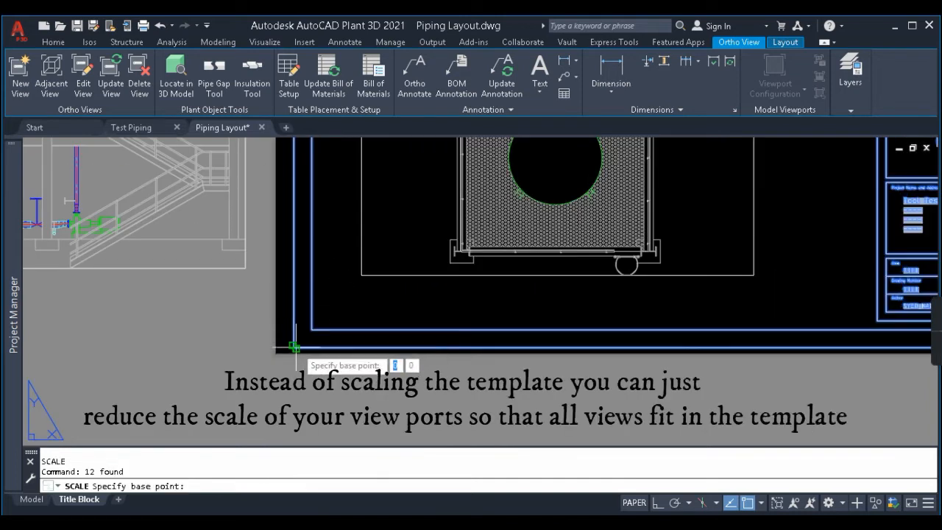
pyautogui.click(294, 347)
pyautogui.write('2')
pyautogui.press('Return')
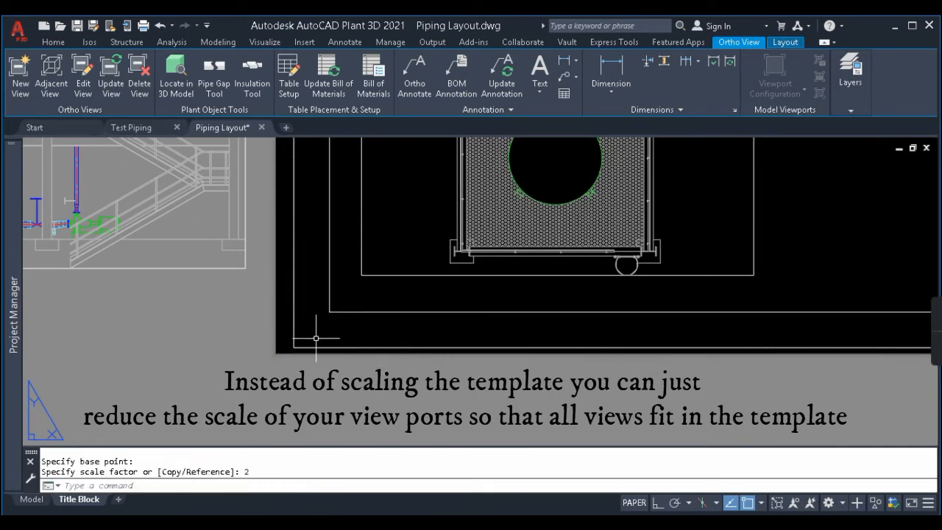
# - Move the top view into the upper-left area of the enlarged title block
pyautogui.scroll(-6, 332, 337)
pyautogui.scroll(4, 401, 301)
pyautogui.scroll(-2, 477, 230)
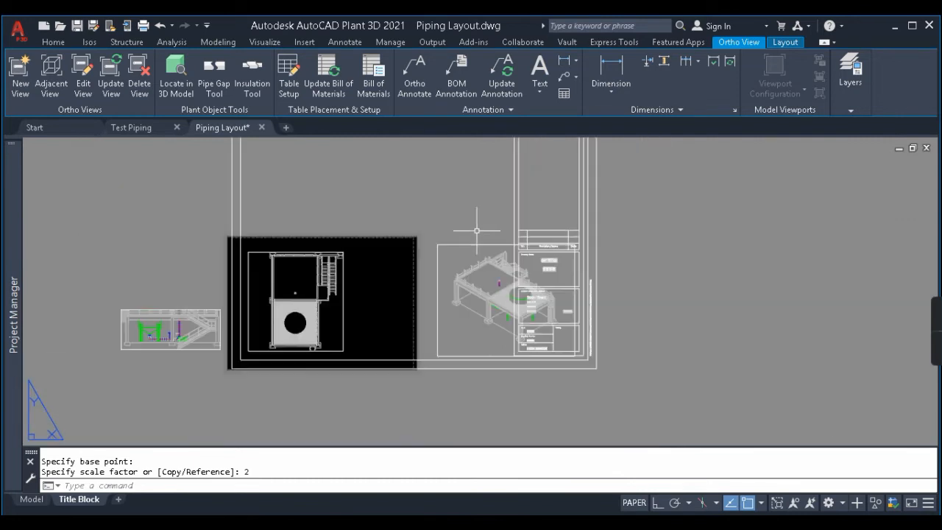
pyautogui.click(210, 223)
pyautogui.click(364, 379)
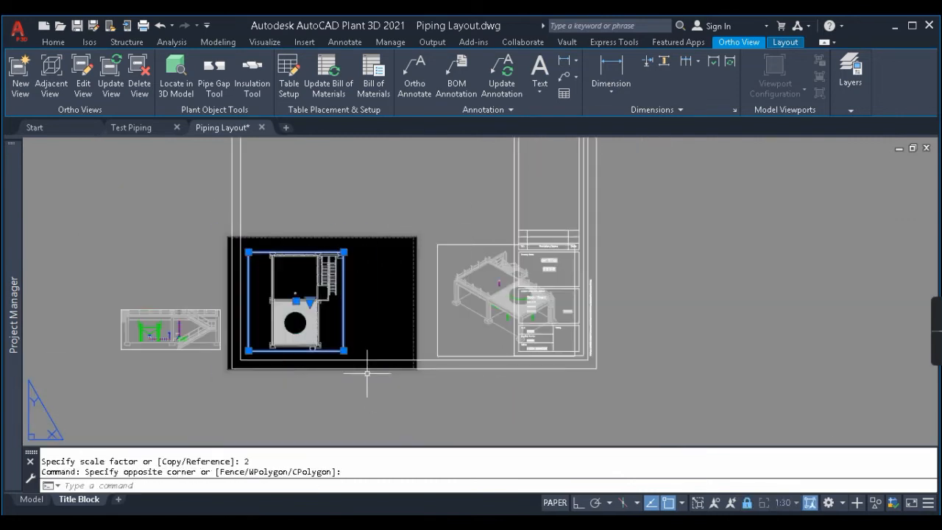
pyautogui.write('m')
pyautogui.press('Return')
pyautogui.click(310, 322)
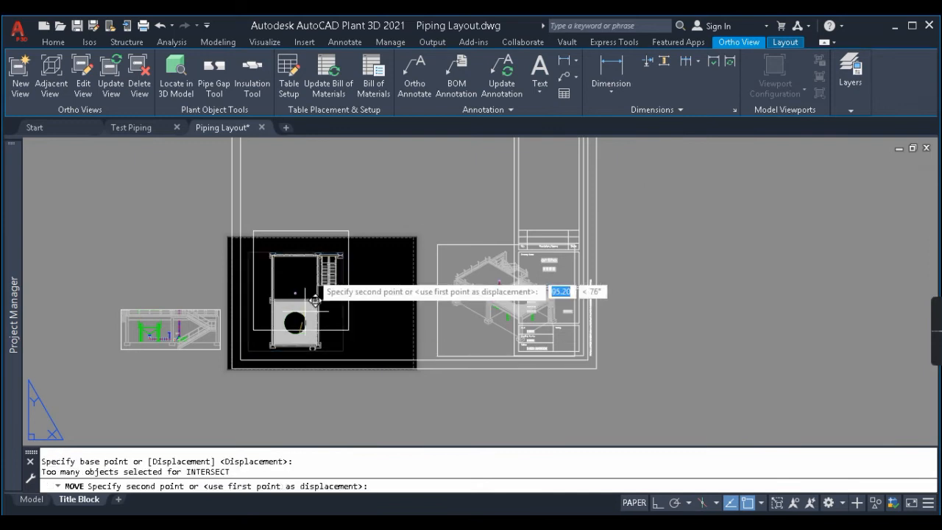
pyautogui.moveTo(338, 218); pyautogui.dragTo(330, 284, button='middle')
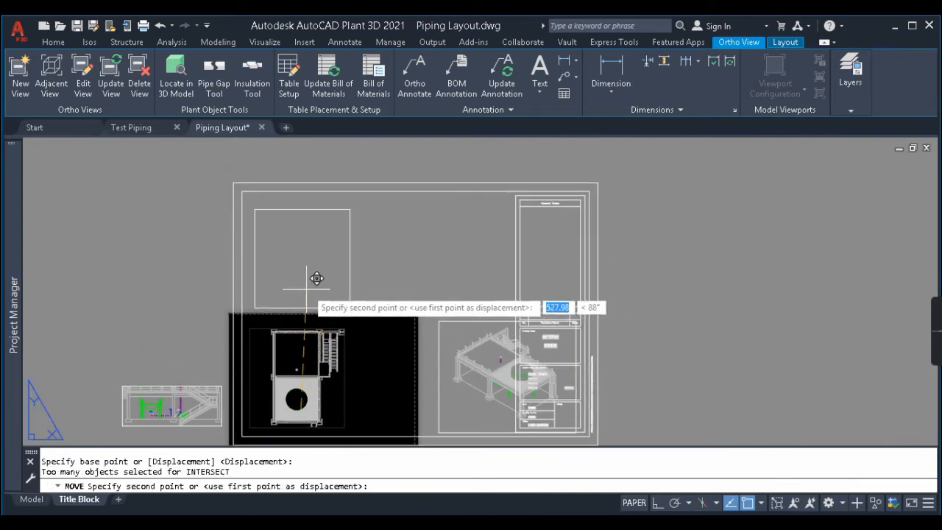
pyautogui.click(315, 277)
# - Move the right view inside the title block frame, beside the top view in the upper middle area
pyautogui.click(117, 364)
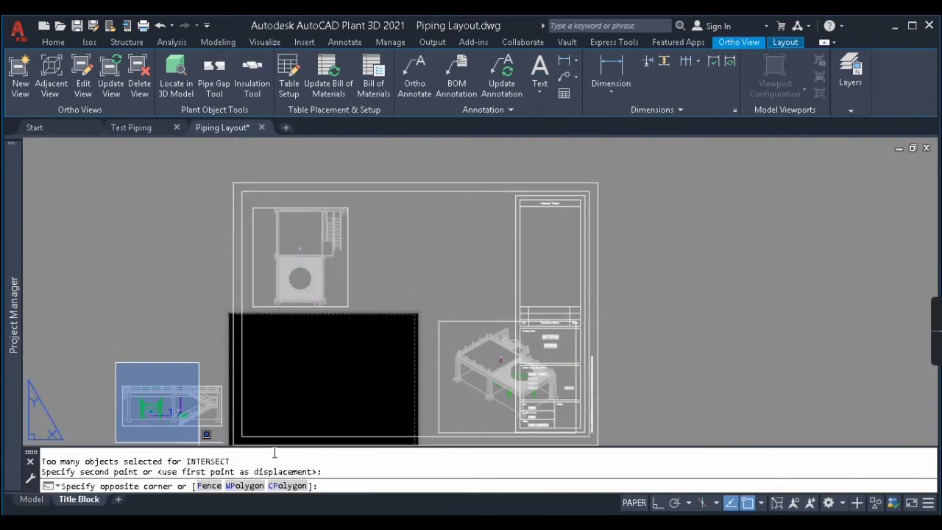
pyautogui.click(263, 440)
pyautogui.write('m')
pyautogui.press('Return')
pyautogui.click(172, 416)
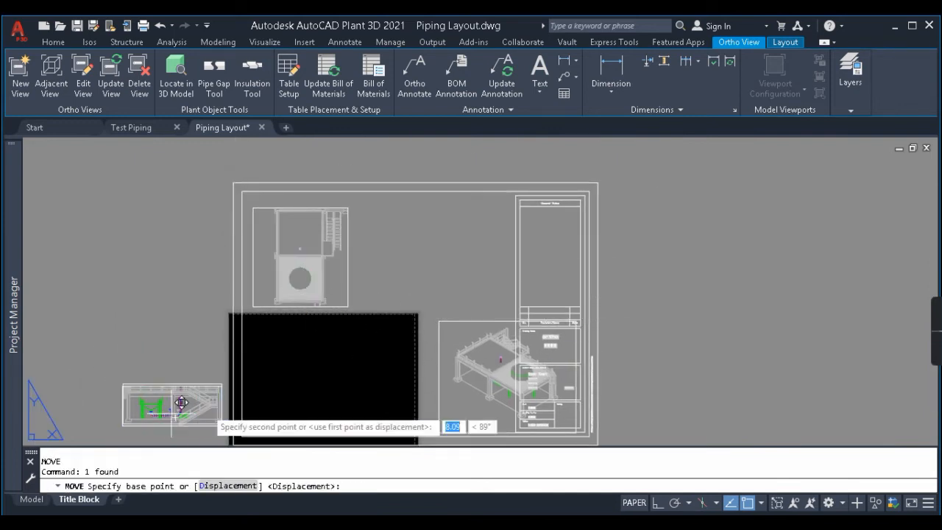
pyautogui.click(441, 259)
# - Move the isometric view off the title block text into the free lower middle area of the sheet
pyautogui.click(433, 315)
pyautogui.click(581, 439)
pyautogui.moveTo(479, 368); pyautogui.dragTo(532, 267, button='middle')
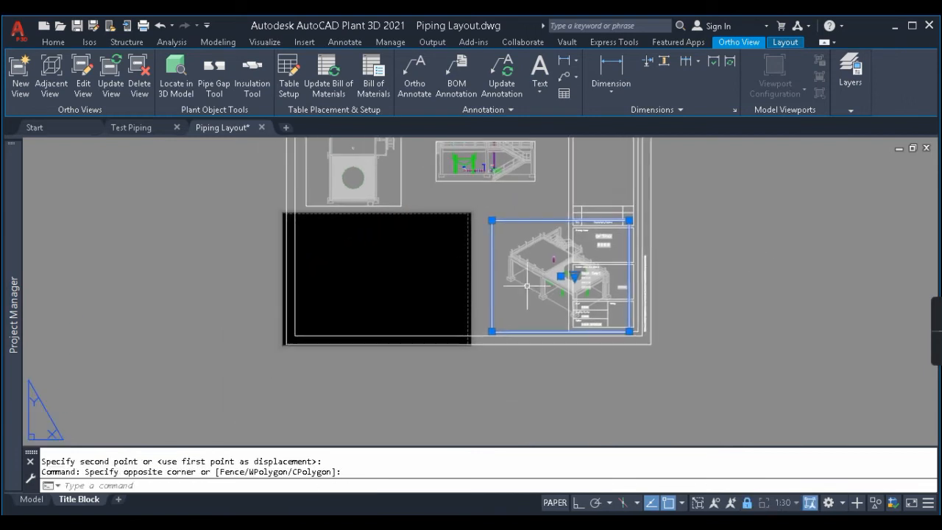
pyautogui.write('m')
pyautogui.press('Return')
pyautogui.click(532, 266)
pyautogui.click(423, 259)
pyautogui.press('Escape')
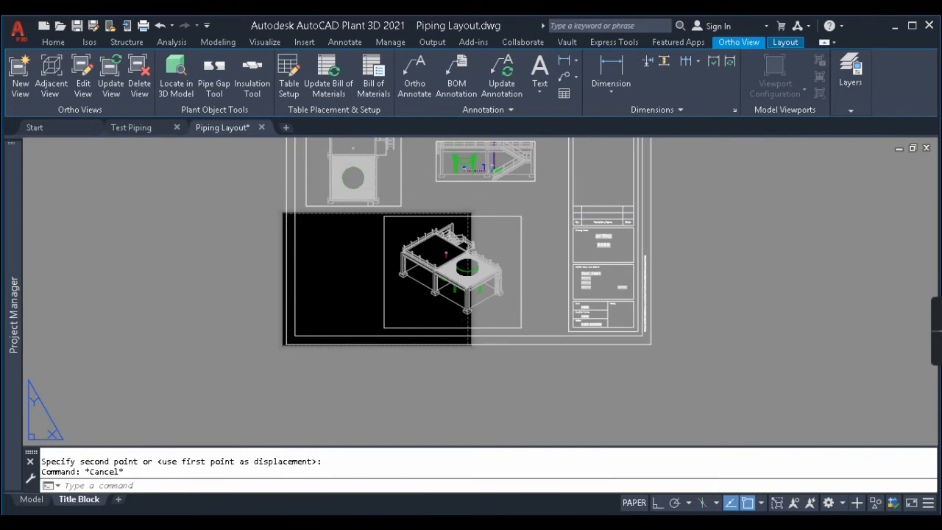
# - Set the paper background colour for sheet layouts to Black in the display options and apply it
pyautogui.write('op')
pyautogui.press('Return')
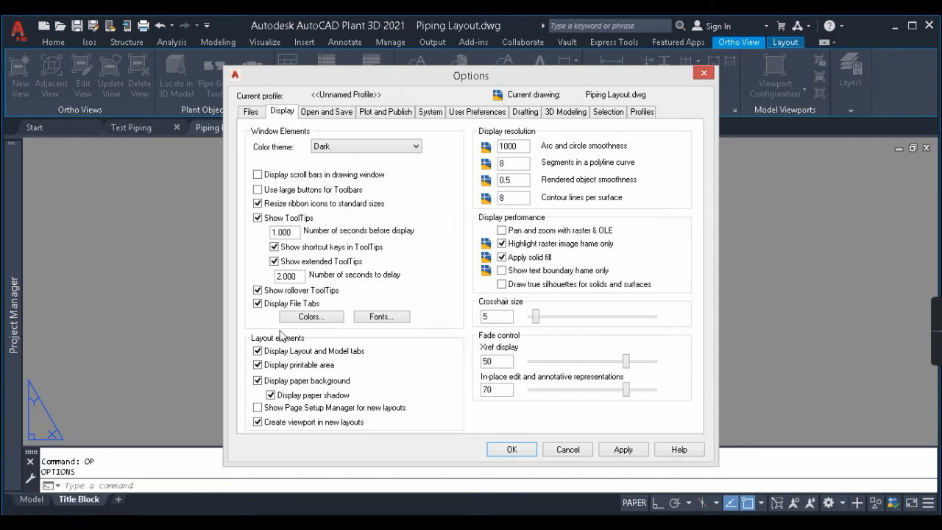
pyautogui.click(317, 317)
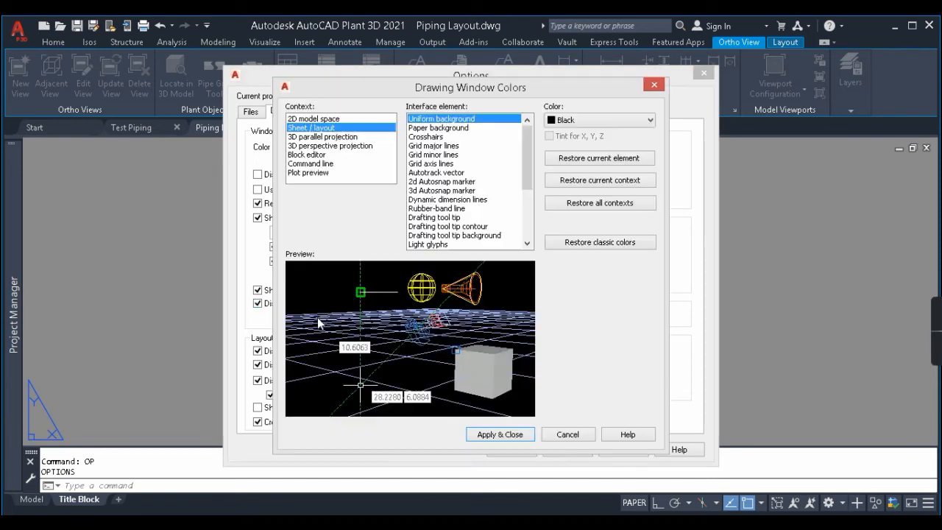
pyautogui.click(463, 129)
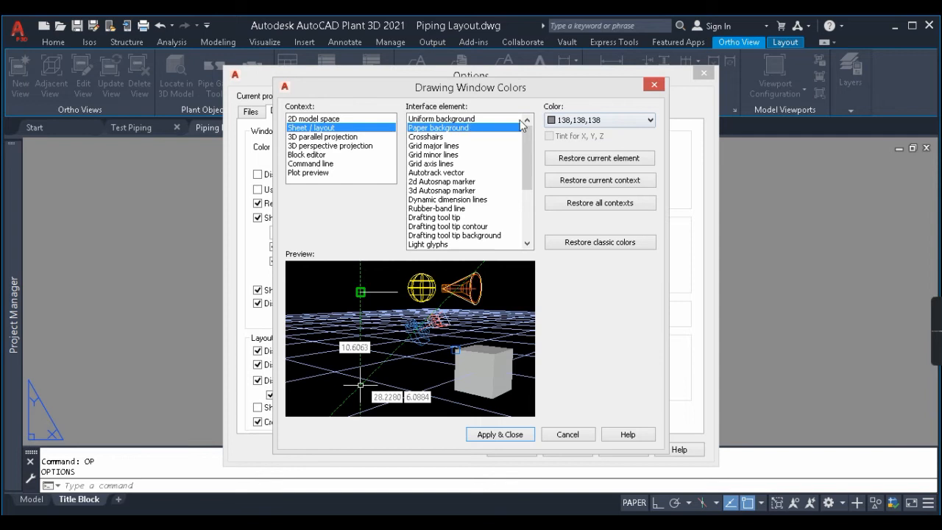
pyautogui.click(603, 121)
pyautogui.click(566, 211)
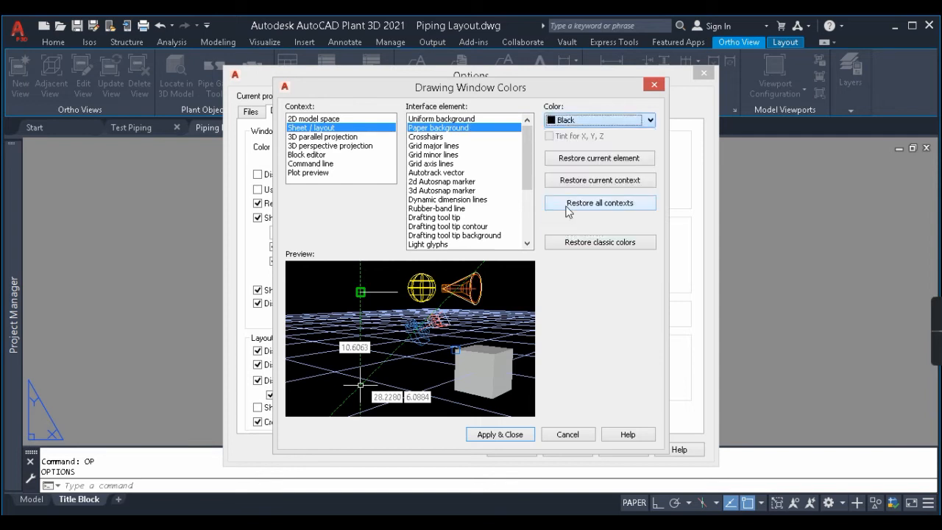
pyautogui.click(513, 435)
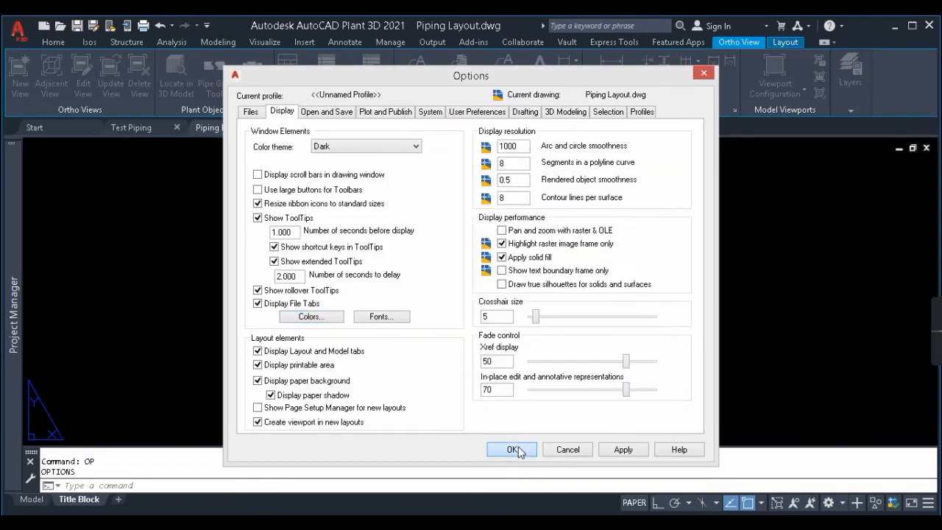
pyautogui.click(513, 450)
pyautogui.press('Escape')
pyautogui.scroll(2, 487, 252)
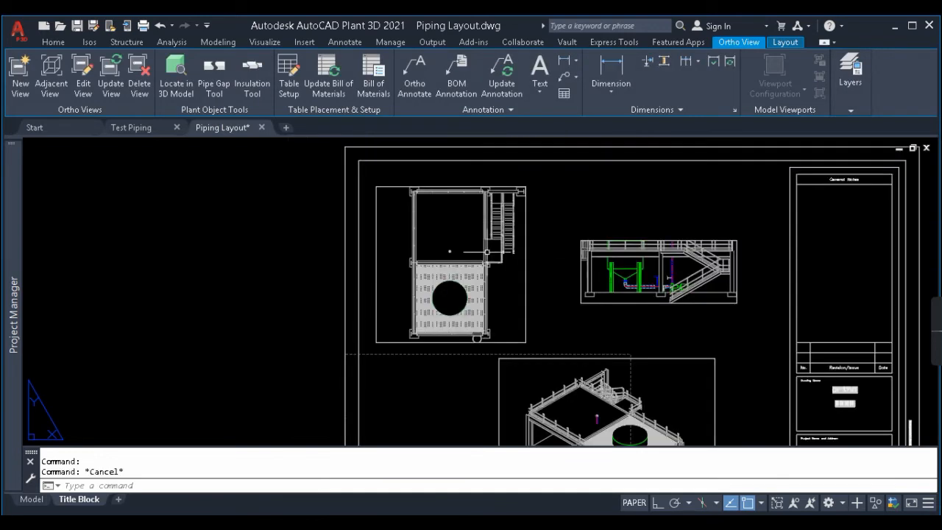
pyautogui.moveTo(694, 333); pyautogui.dragTo(641, 181, button='middle')
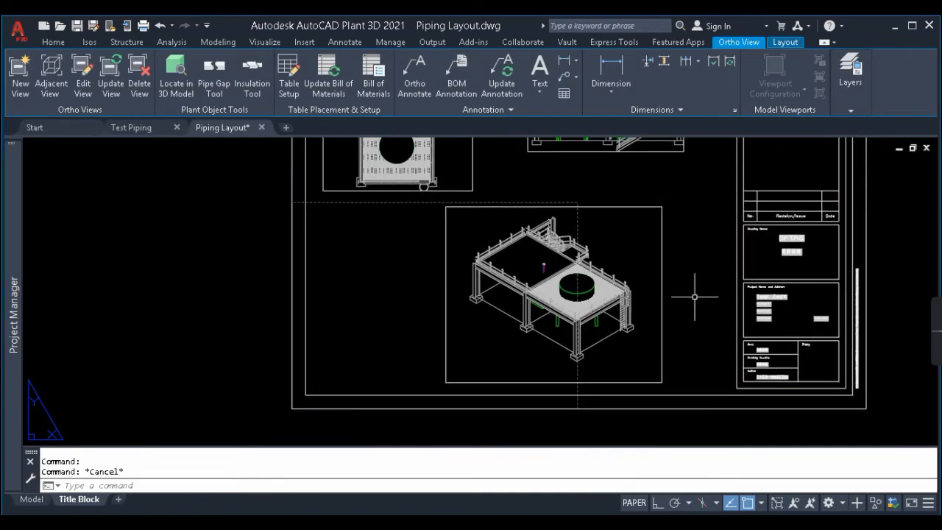
# - Edit the right view by extending the top of its ortho cube above the tank, to a viewport of about 438 x 305, and regenerate it
pyautogui.scroll(2, 677, 306)
pyautogui.click(640, 265)
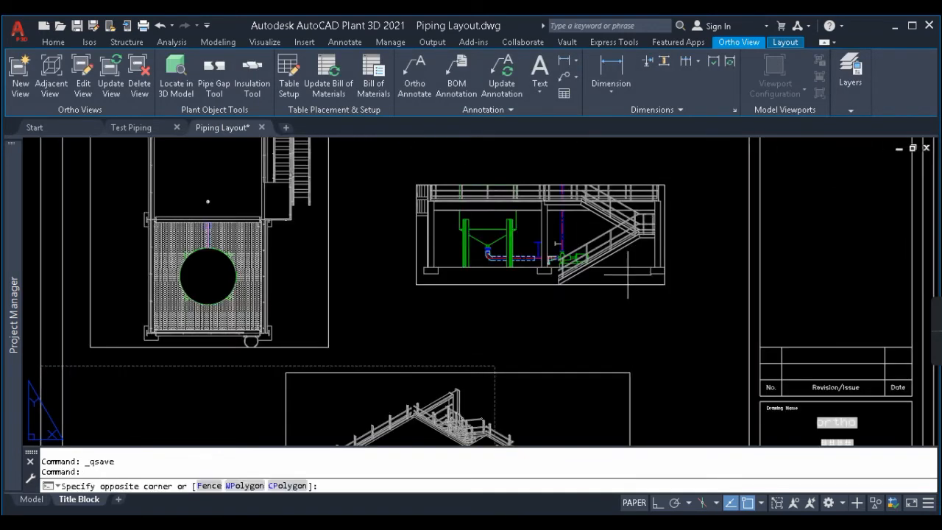
pyautogui.click(573, 305)
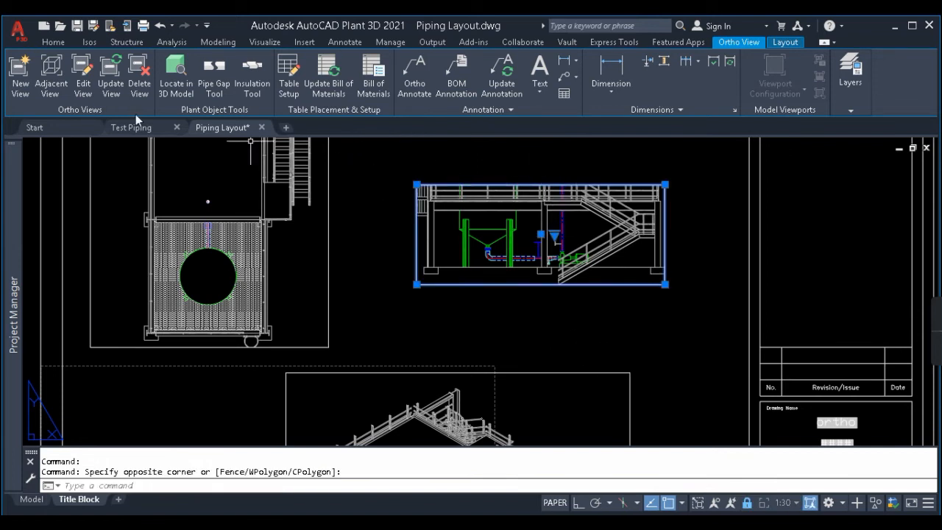
pyautogui.click(82, 73)
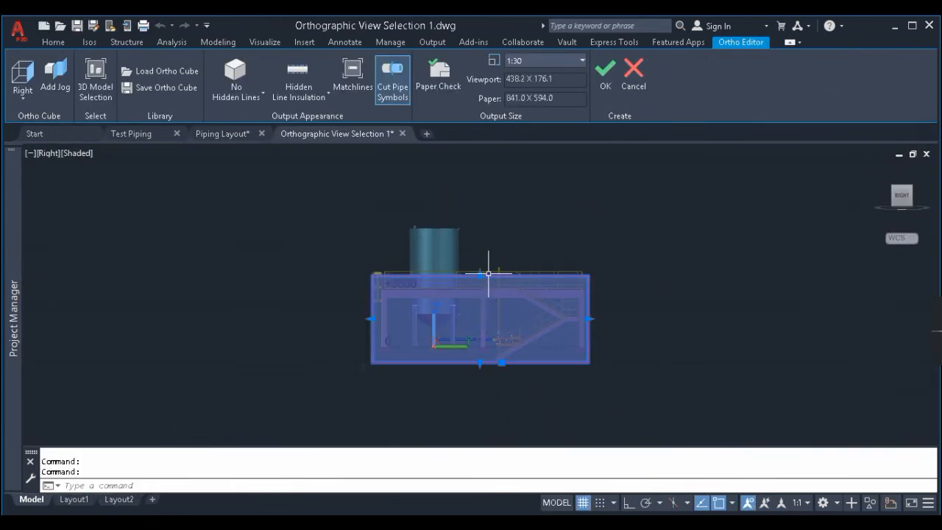
pyautogui.click(484, 273)
pyautogui.click(484, 210)
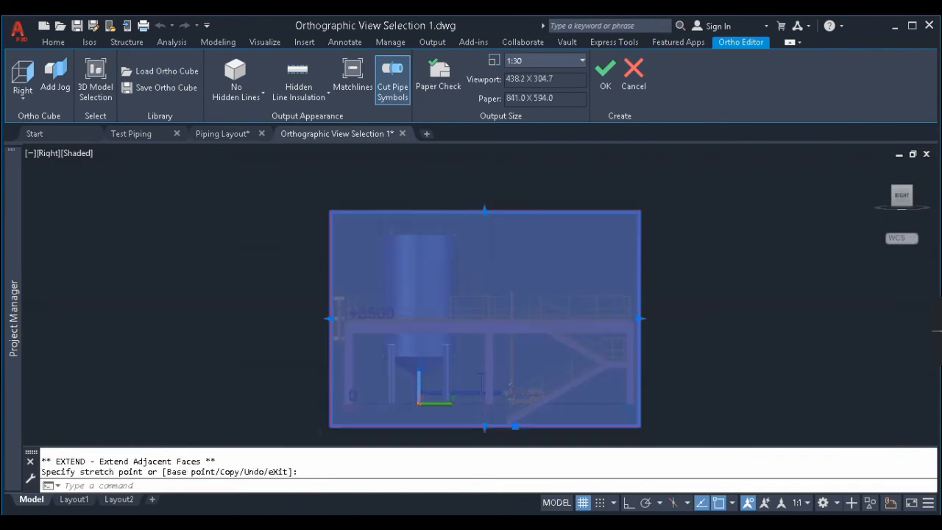
pyautogui.press('Escape')
pyautogui.click(605, 73)
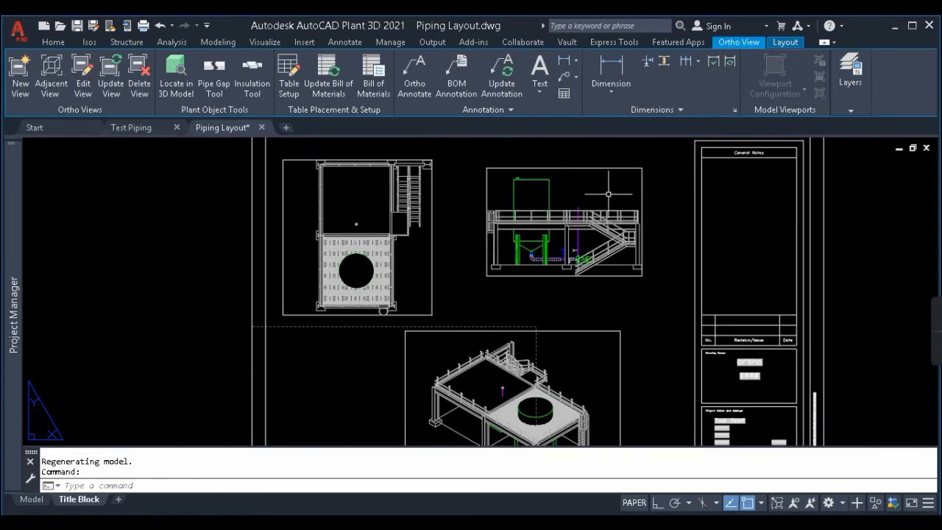
# - Examine the regenerated right view and its arrangement with the other views on the title block sheet
pyautogui.scroll(-3, 608, 194)
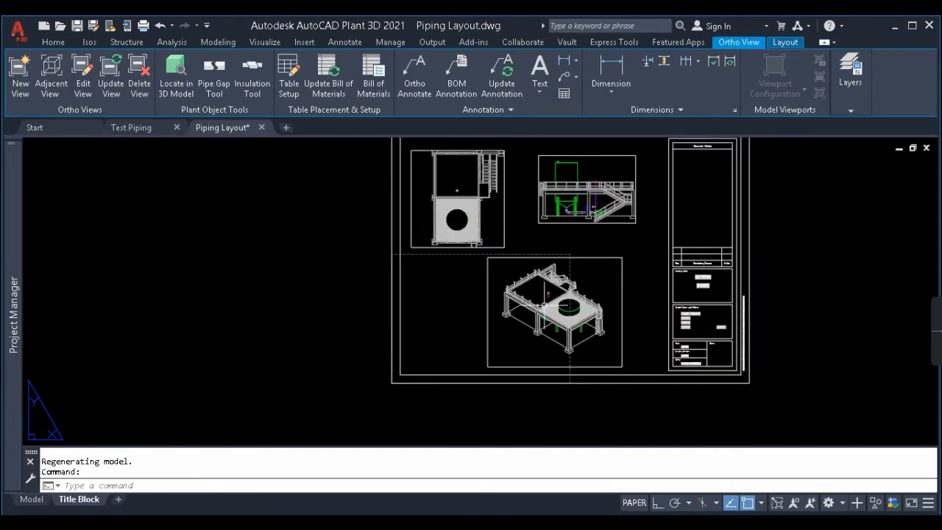
pyautogui.scroll(2, 593, 179)
pyautogui.scroll(-2, 608, 213)
pyautogui.scroll(2, 594, 219)
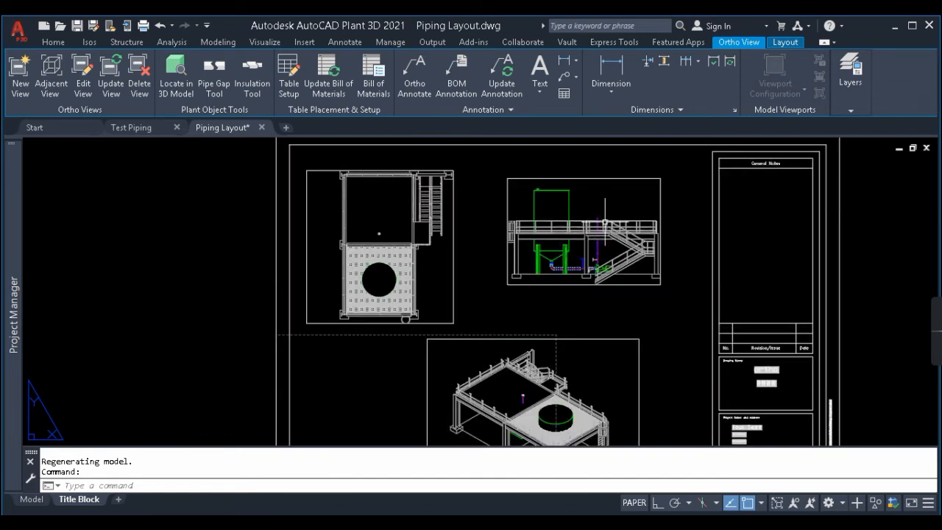
pyautogui.scroll(2, 548, 198)
pyautogui.press('Escape')
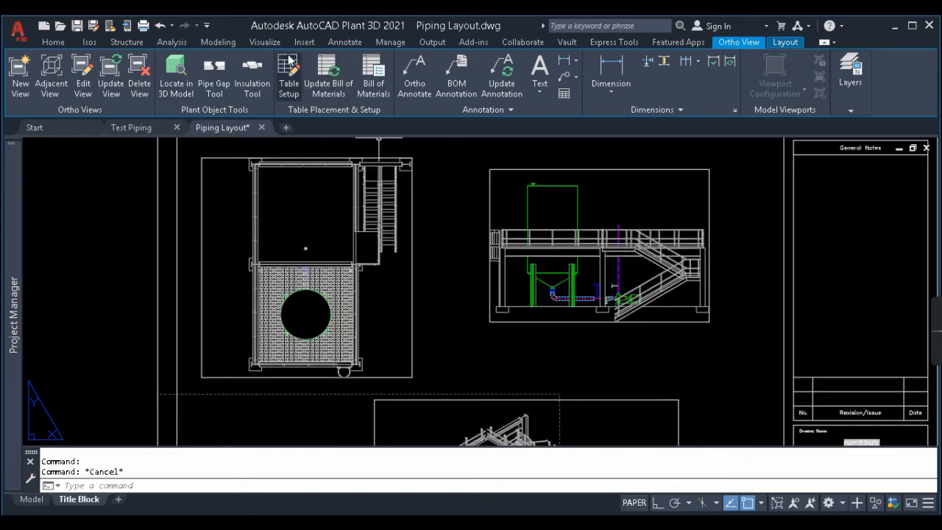
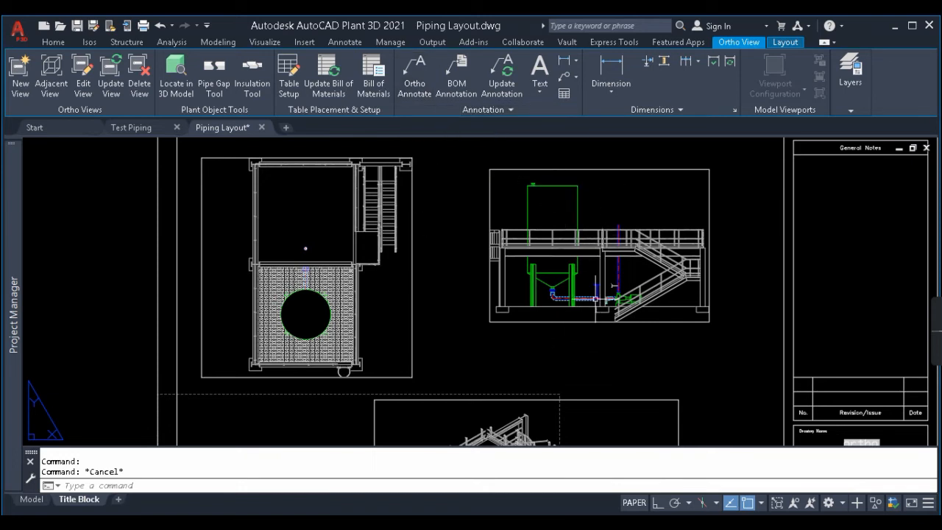
pyautogui.scroll(-4, 523, 190)
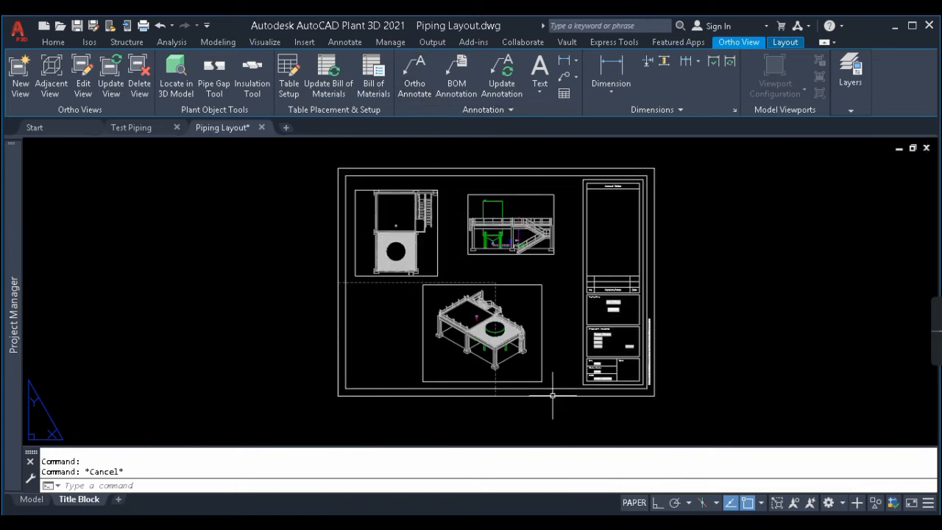
pyautogui.scroll(4, 508, 180)
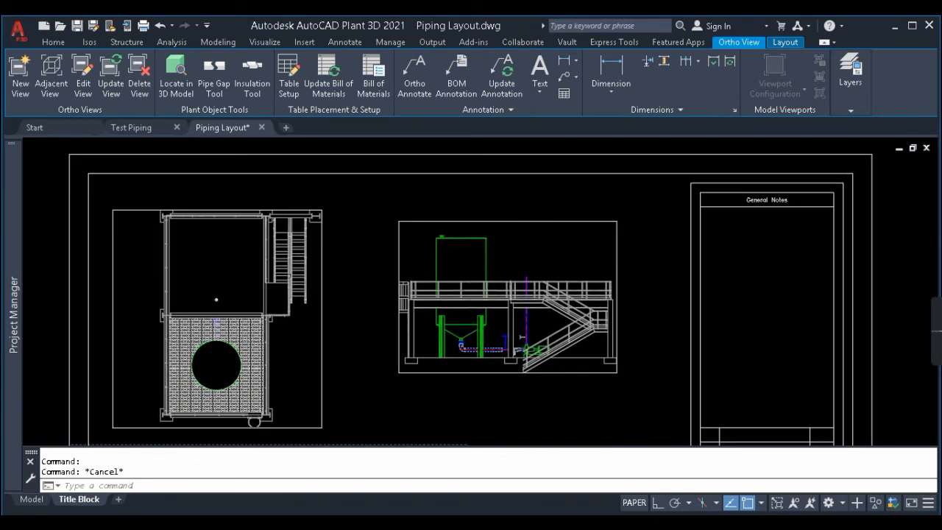
pyautogui.scroll(-3, 491, 238)
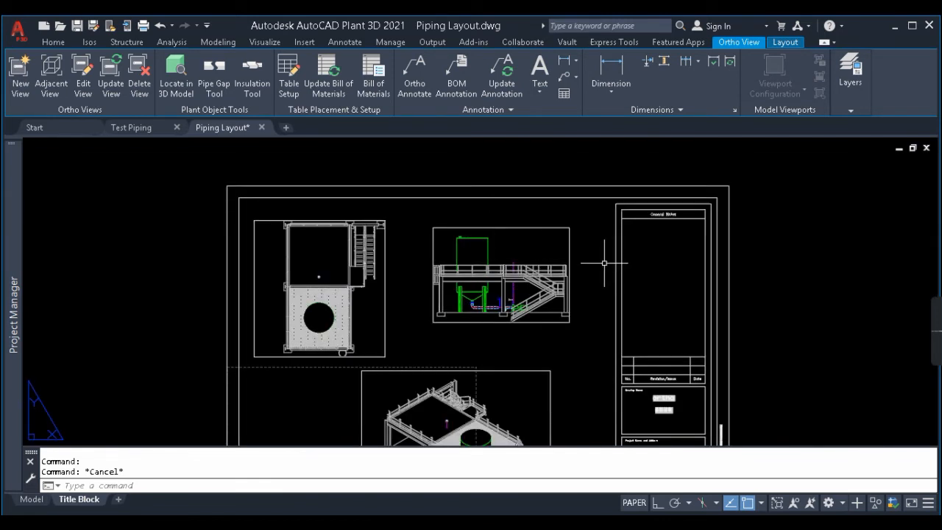
# - Place an Equipment Annotation [Tag] for the tank in the right view, inside the tank outline near its top
pyautogui.rightClick(492, 215)
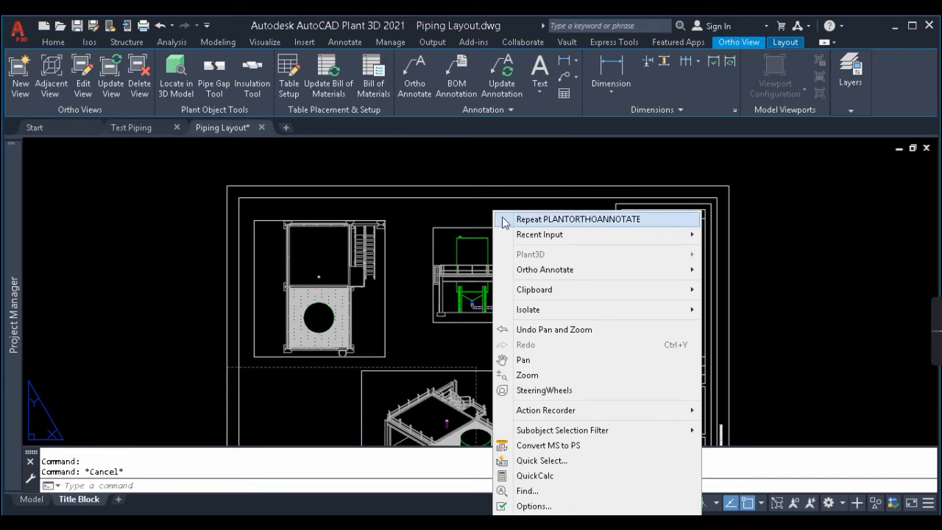
pyautogui.moveTo(516, 270)
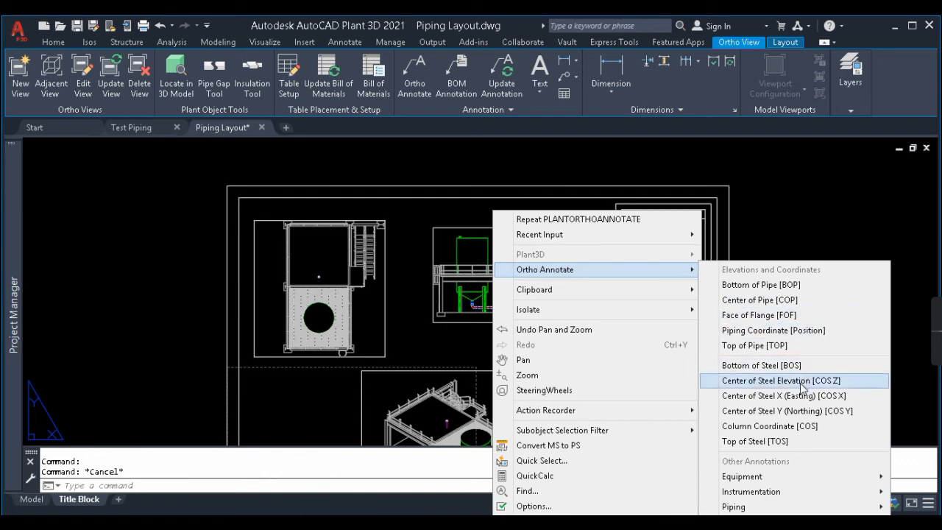
pyautogui.moveTo(771, 479)
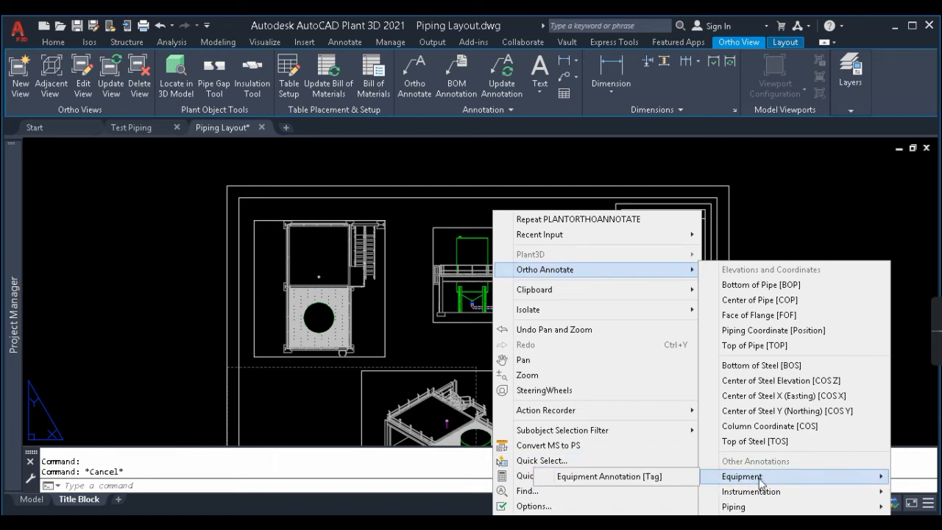
pyautogui.click(685, 477)
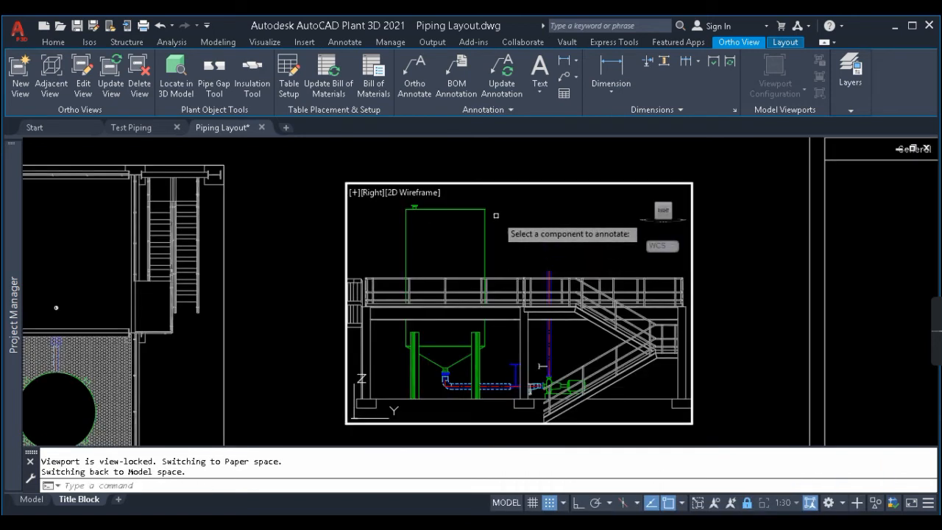
pyautogui.click(486, 230)
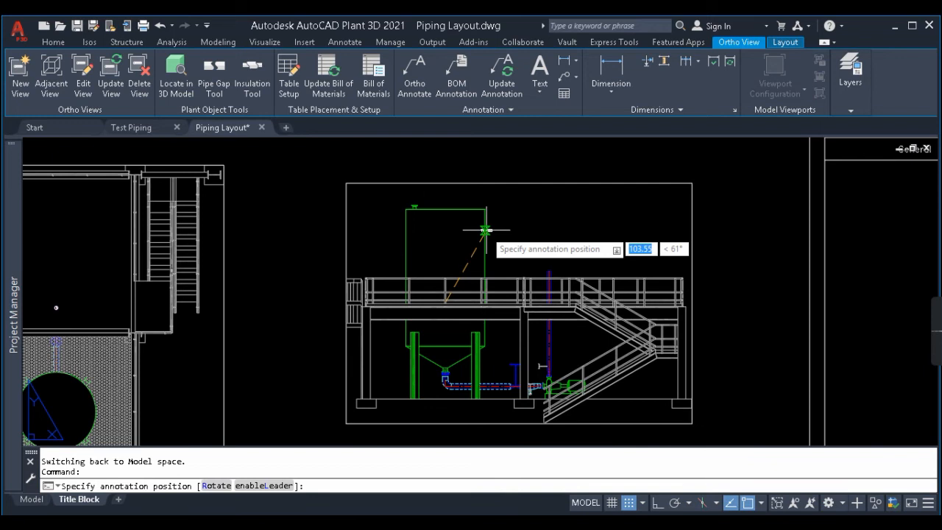
pyautogui.scroll(6, 471, 221)
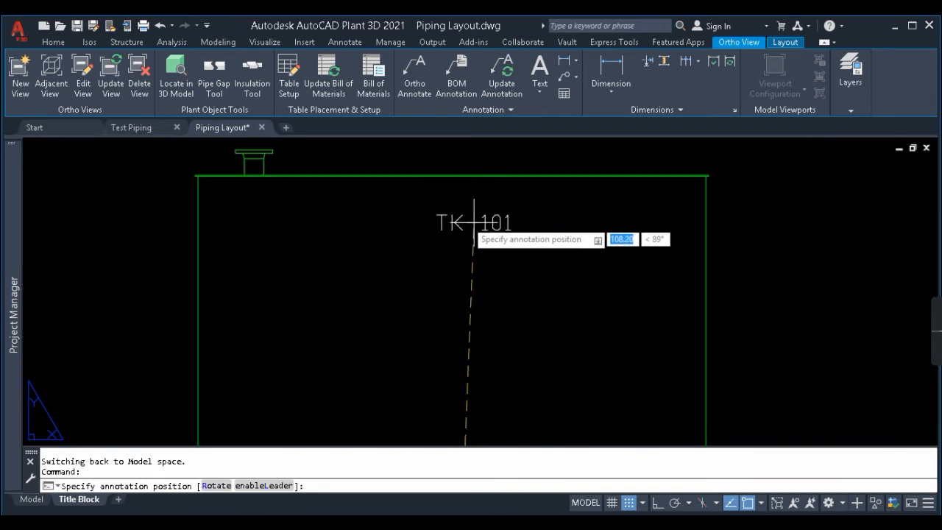
pyautogui.scroll(-4, 461, 224)
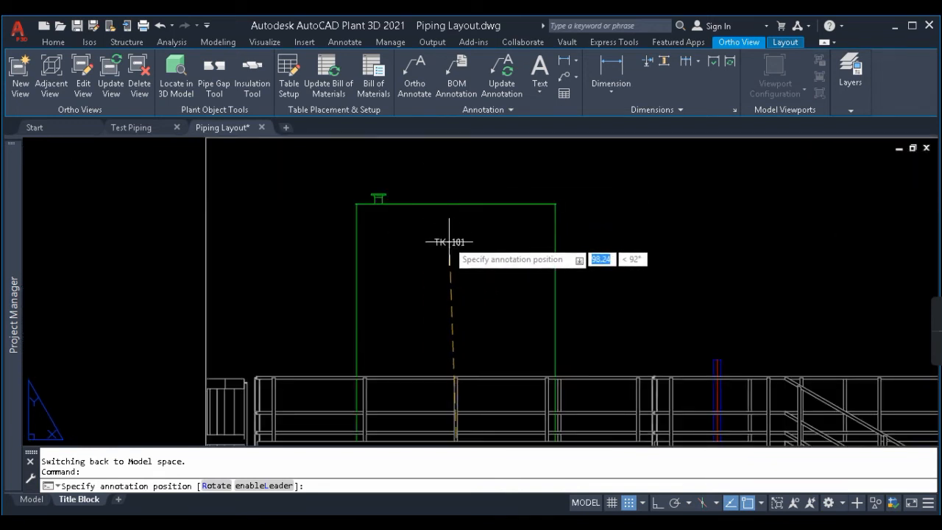
pyautogui.click(455, 241)
# - Add an Equipment Annotation [Tag] to the pump in the right view, placing it just above the pump motor
pyautogui.scroll(-5, 460, 247)
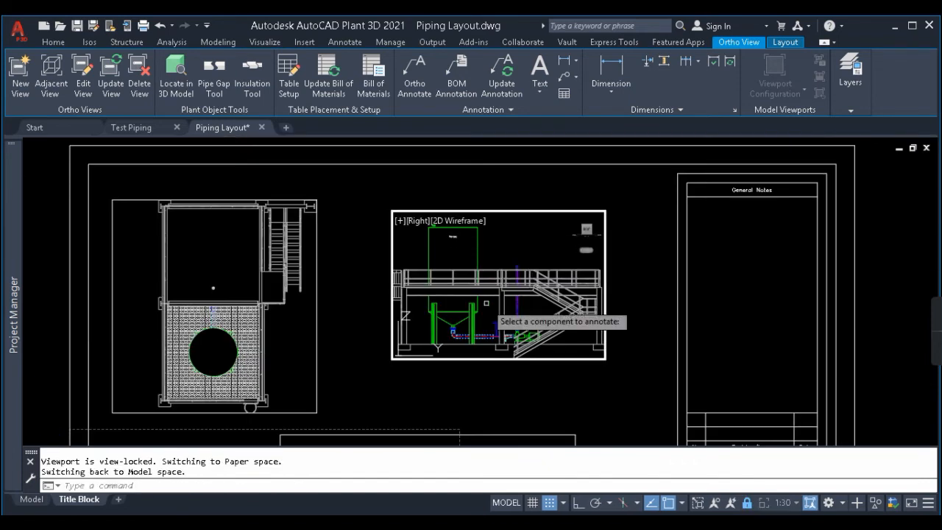
pyautogui.scroll(5, 525, 347)
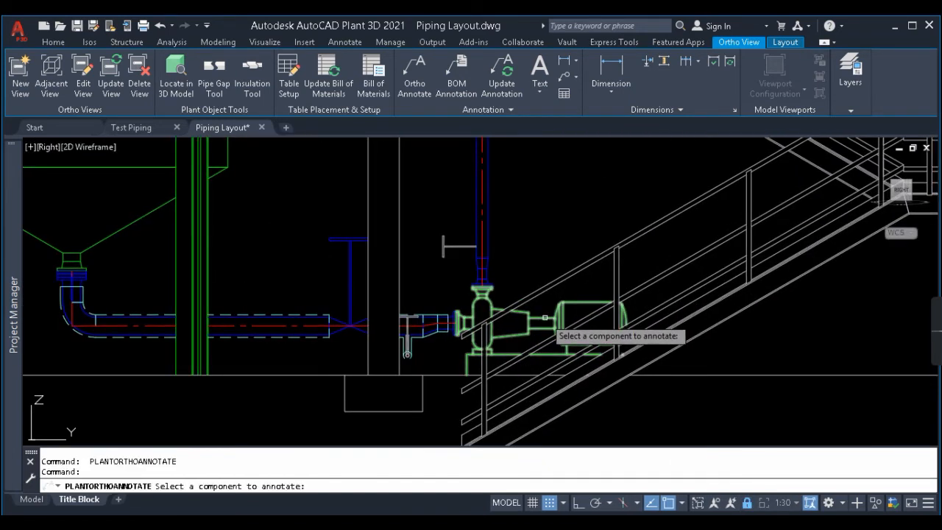
pyautogui.click(547, 318)
pyautogui.rightClick(545, 318)
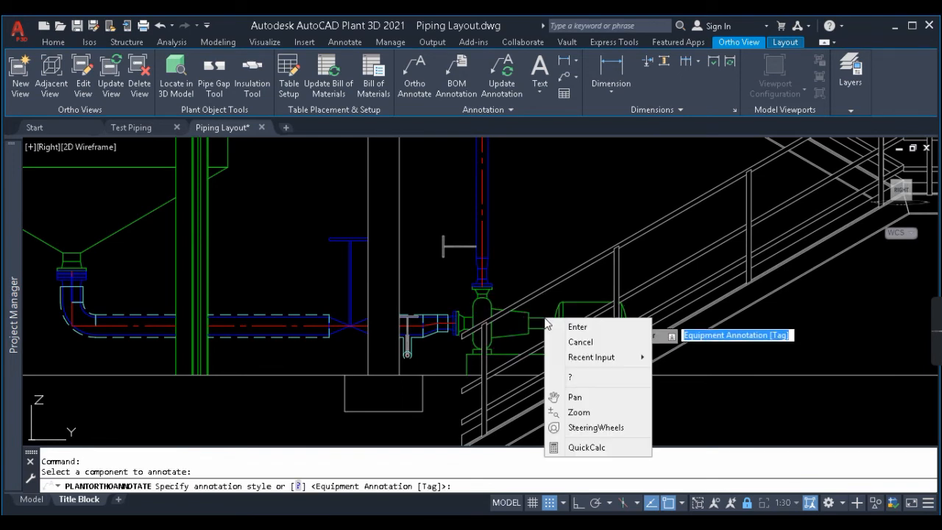
pyautogui.click(577, 327)
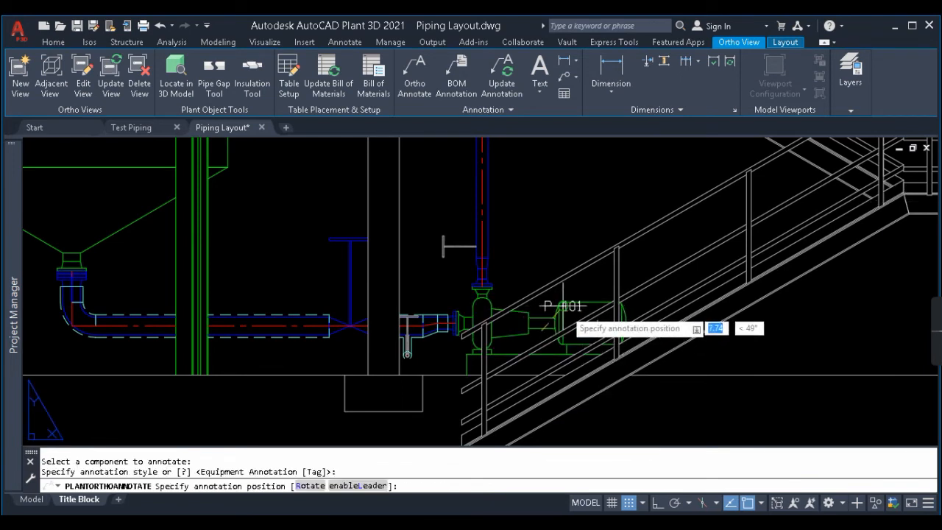
pyautogui.scroll(4, 581, 313)
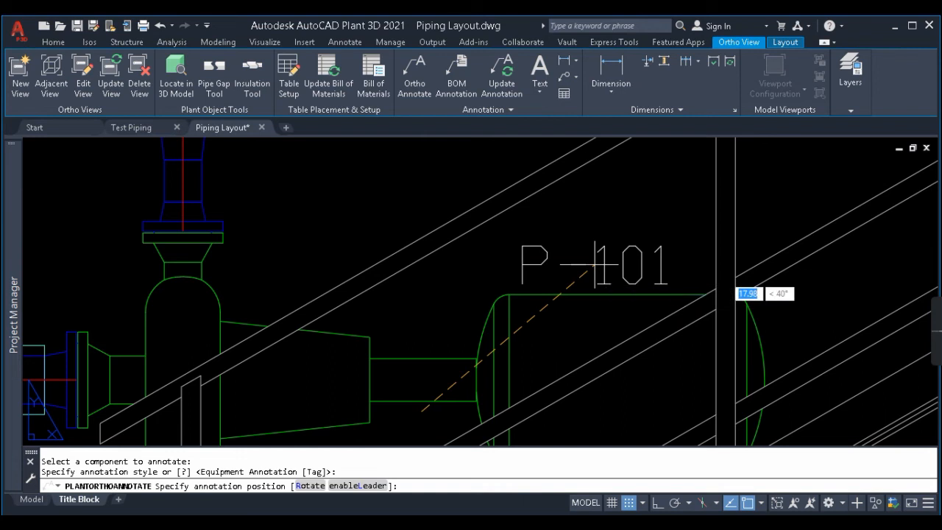
pyautogui.press('Escape')
# - Annotate the tank in the top view with its Equipment Annotation [Tag], placed at the centre of the tank circle
pyautogui.scroll(3, 384, 280)
pyautogui.press('Return')
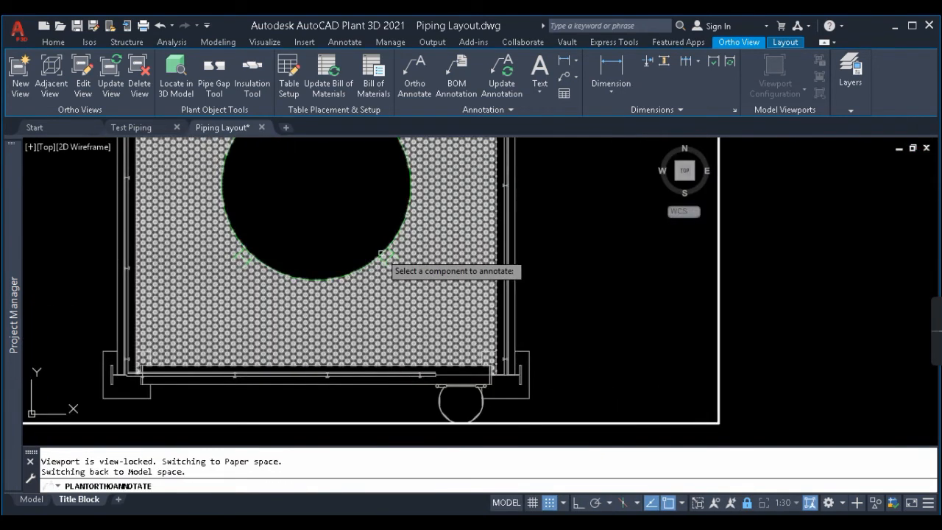
pyautogui.click(376, 257)
pyautogui.rightClick(380, 251)
pyautogui.click(417, 259)
pyautogui.scroll(-2, 336, 199)
pyautogui.scroll(2, 315, 193)
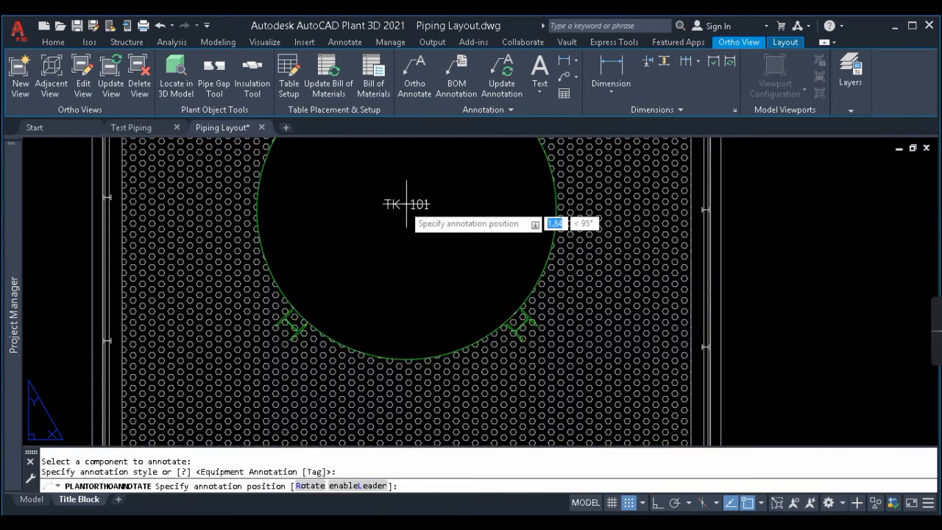
pyautogui.click(414, 215)
pyautogui.press('Escape')
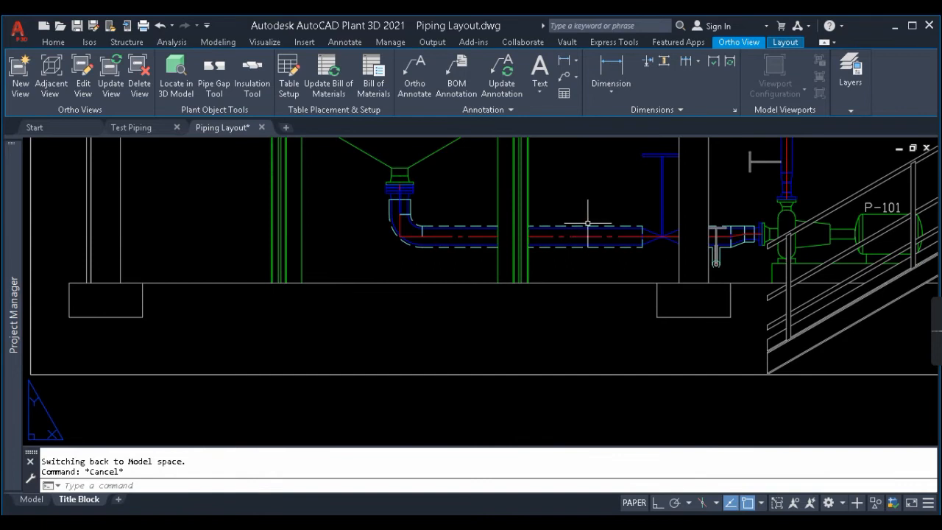
# - Add a Full Line Number Callout [Size-Line Number Tag-Spec] to the horizontal insulated pipe in the right view, placed just below the pipe
pyautogui.scroll(-4, 587, 223)
pyautogui.rightClick(561, 329)
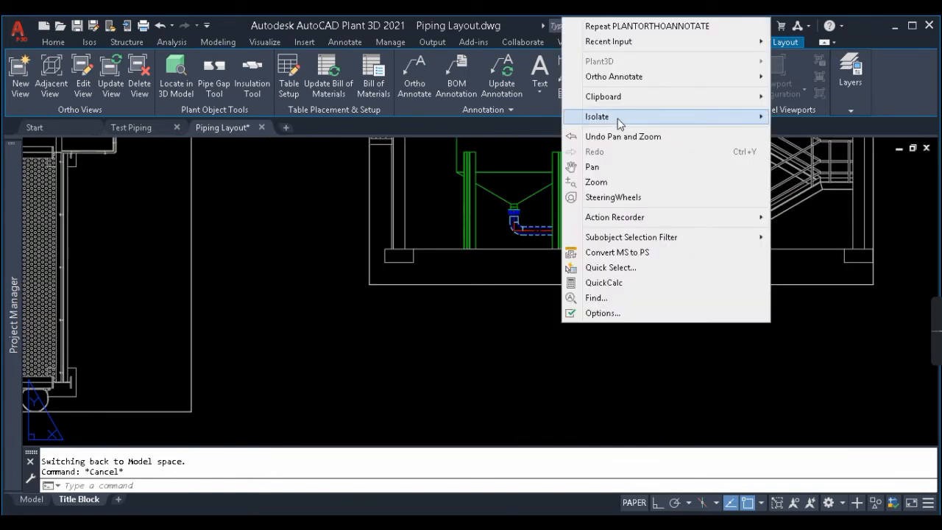
pyautogui.moveTo(638, 77)
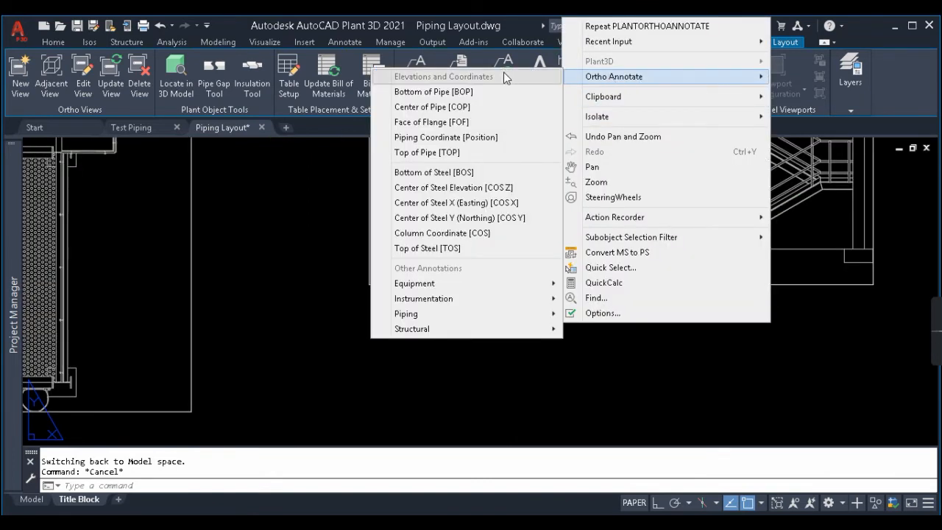
pyautogui.moveTo(398, 315)
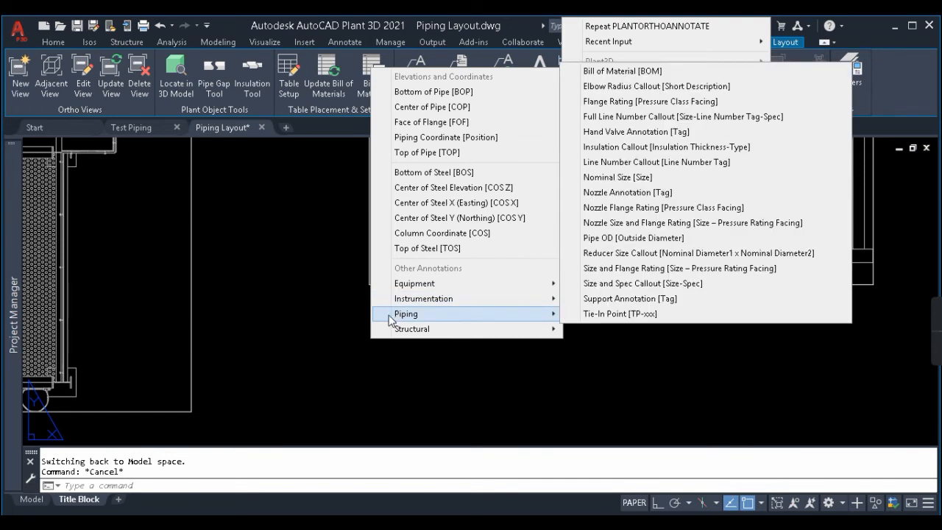
pyautogui.click(676, 118)
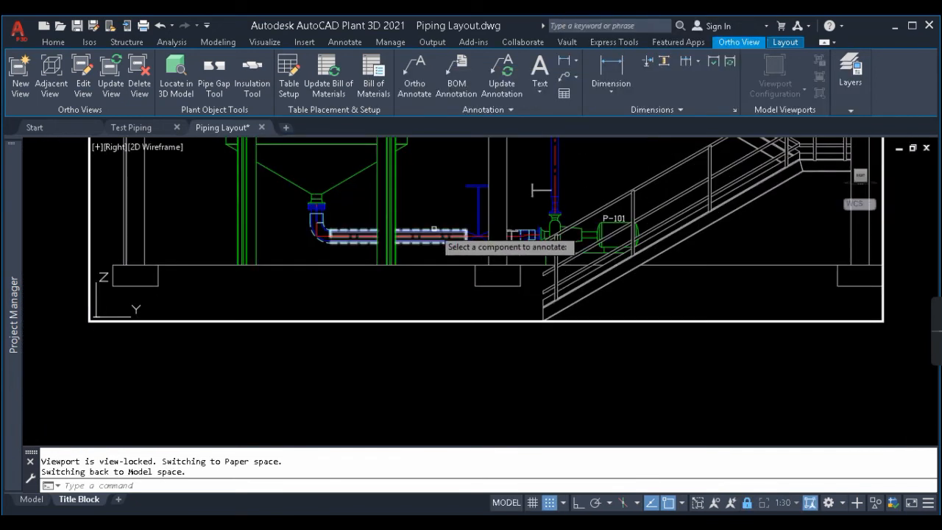
pyautogui.click(433, 234)
pyautogui.scroll(3, 438, 235)
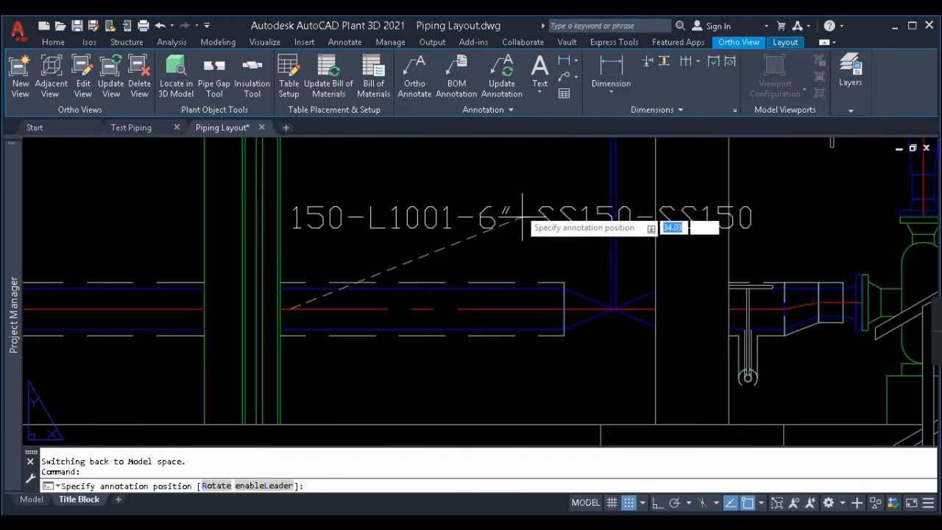
pyautogui.scroll(-1, 486, 236)
pyautogui.scroll(3, 306, 257)
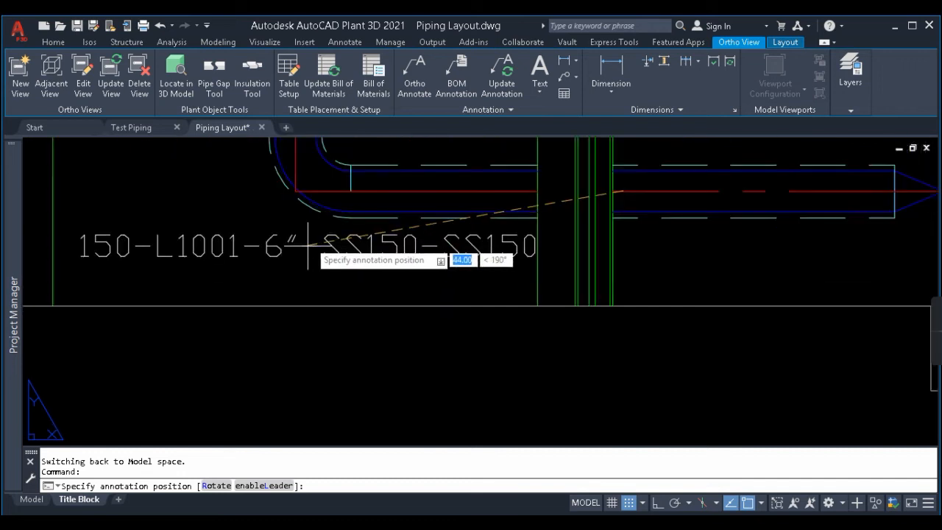
pyautogui.click(313, 247)
# - Add a Full Line Number Callout [Size-Line Number Tag-Spec] to the vertical pipe above the pump in the right view, placed beside the pipe under the stairs
pyautogui.scroll(-10, 310, 238)
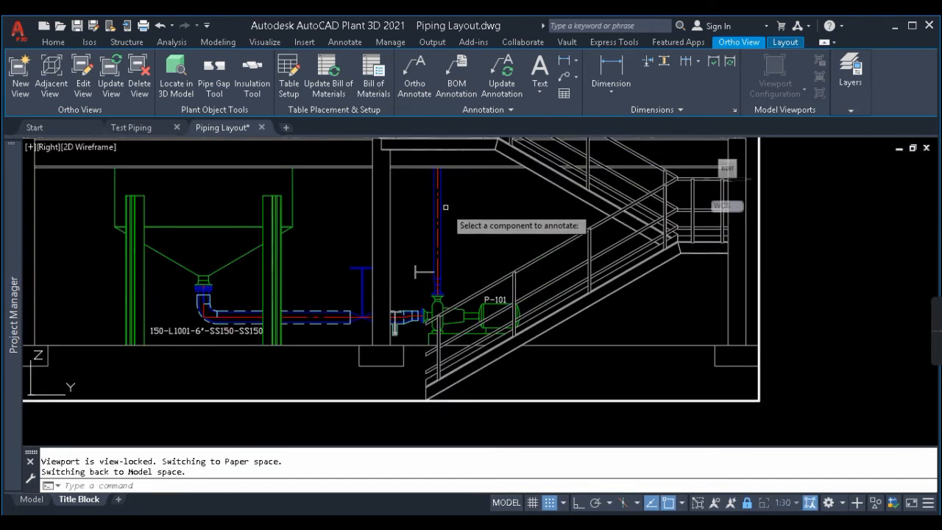
pyautogui.scroll(10, 438, 203)
pyautogui.click(434, 202)
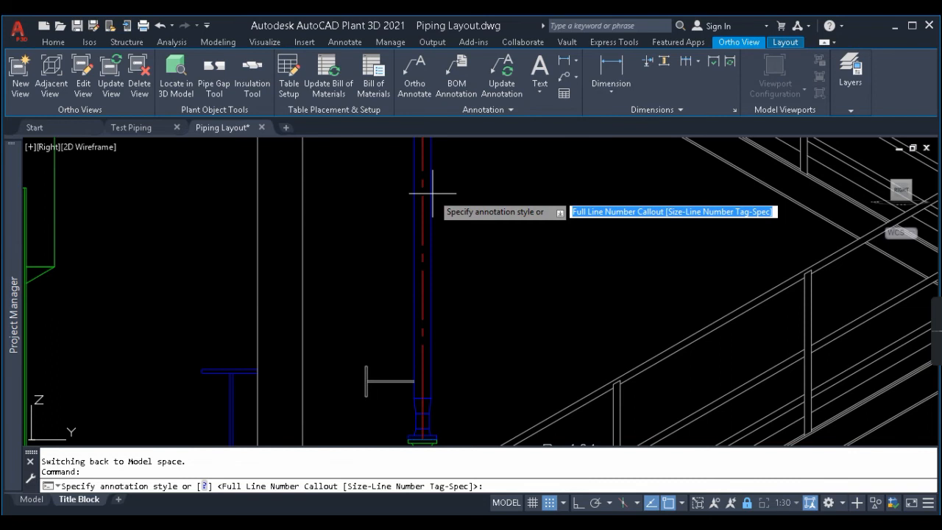
pyautogui.rightClick(452, 193)
pyautogui.click(475, 200)
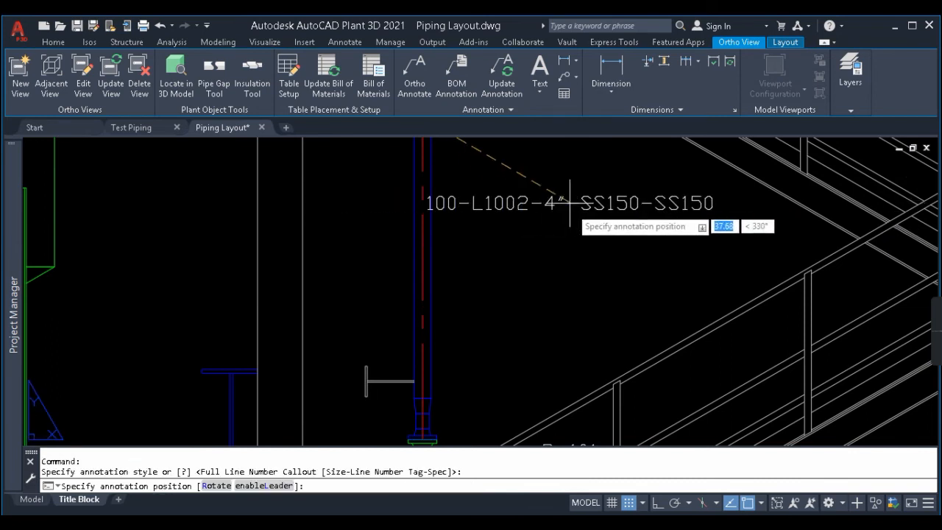
pyautogui.click(589, 224)
pyautogui.press('Escape')
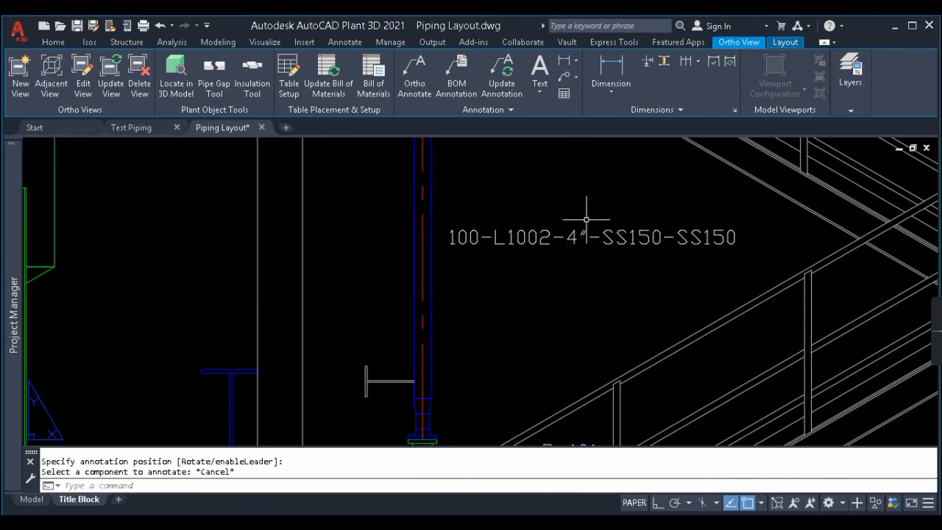
# - Annotate the horizontal insulated pipe in the right view with its Bottom of Pipe [BOP] elevation, placed just below the pipe's pump-side section
pyautogui.rightClick(586, 211)
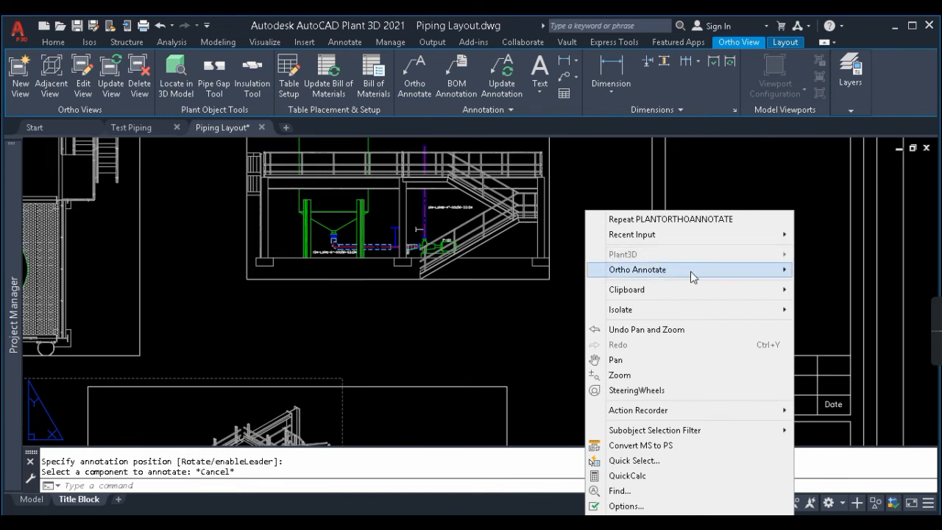
pyautogui.moveTo(690, 270)
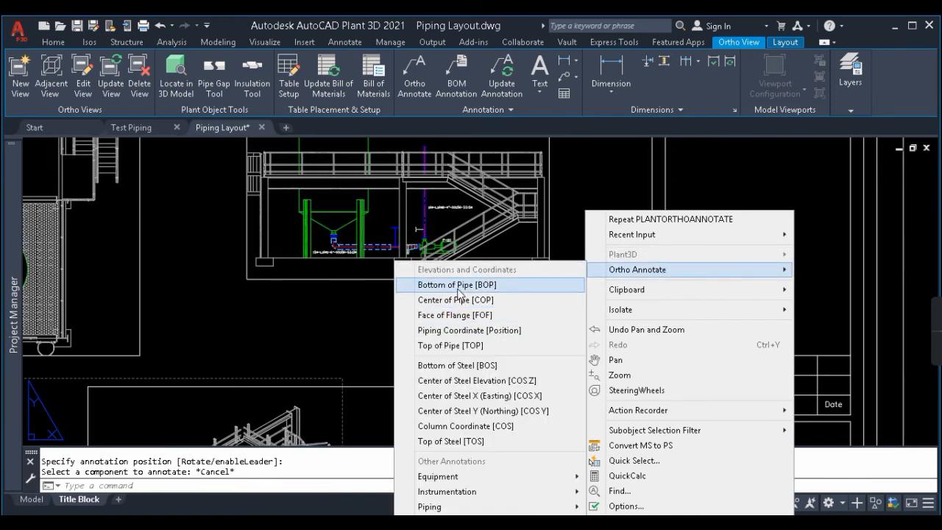
pyautogui.click(458, 285)
pyautogui.scroll(8, 324, 248)
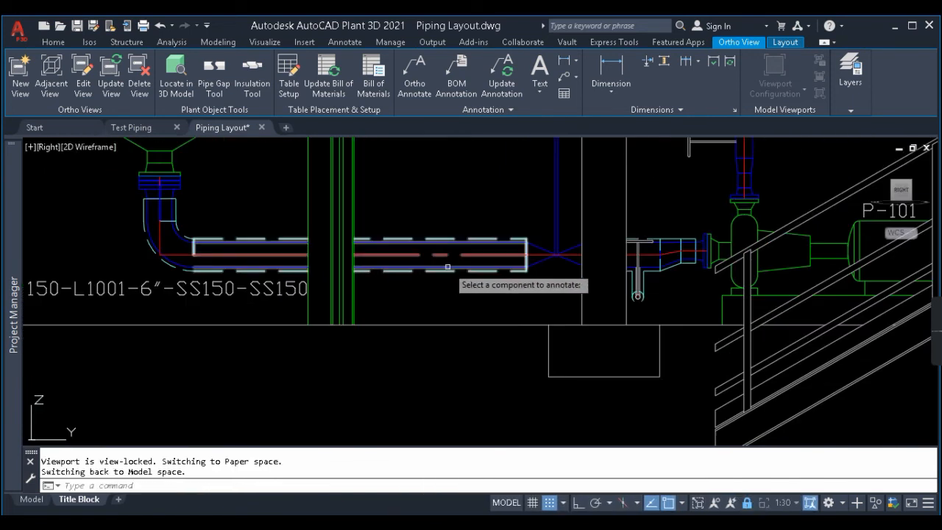
pyautogui.click(446, 264)
pyautogui.scroll(4, 405, 294)
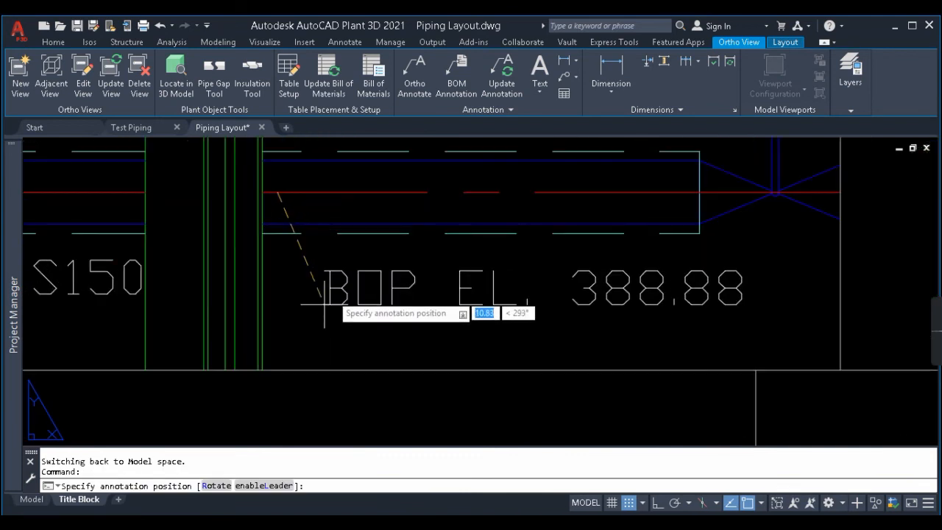
pyautogui.click(324, 277)
pyautogui.scroll(-6, 559, 265)
pyautogui.press('Escape')
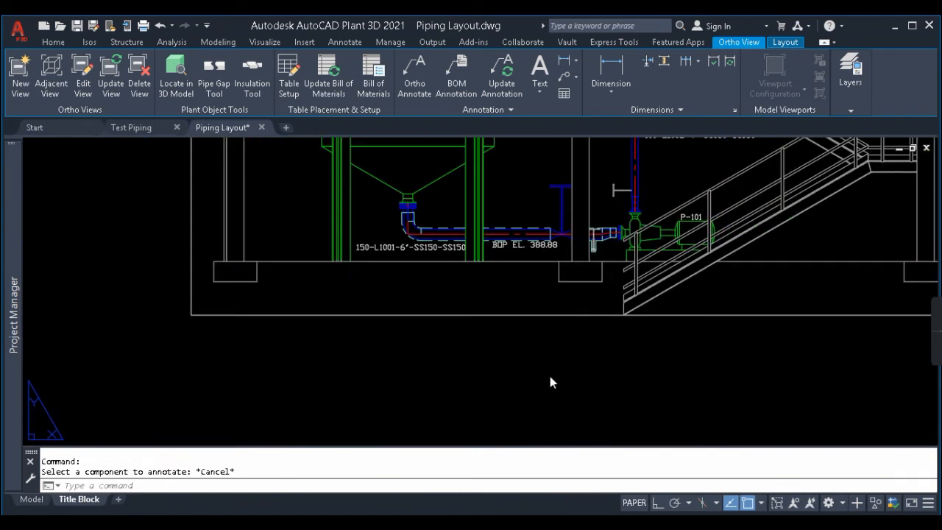
# - Add a Top of Pipe [TOP] elevation annotation to the same horizontal pipe, placed just above it
pyautogui.rightClick(549, 376)
pyautogui.moveTo(629, 138)
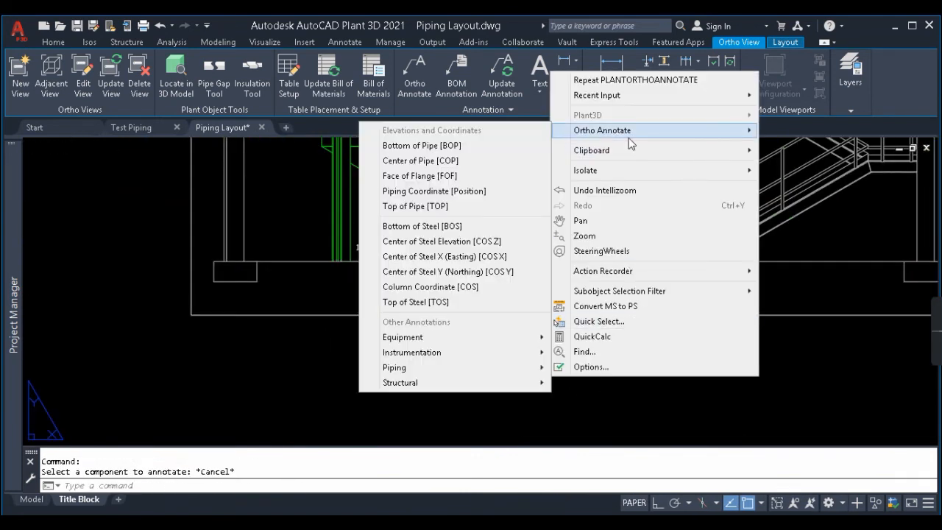
pyautogui.click(446, 206)
pyautogui.scroll(2, 524, 226)
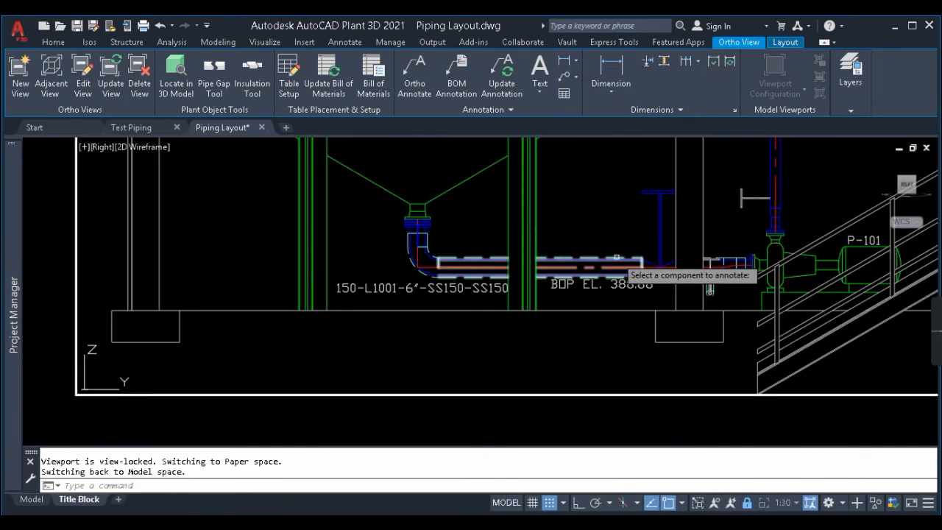
pyautogui.click(617, 257)
pyautogui.scroll(3, 589, 254)
pyautogui.click(468, 243)
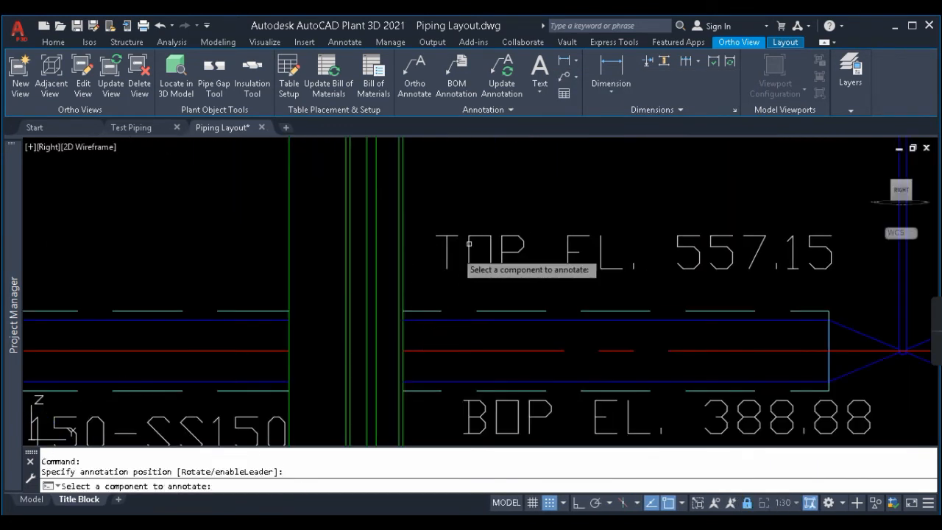
pyautogui.scroll(-3, 468, 243)
pyautogui.press('Escape')
pyautogui.scroll(-2, 515, 294)
# - Annotate the platform steel at the stair end of the right view with its Top of Steel [TOS] elevation, placed just outside the outer column
pyautogui.rightClick(542, 326)
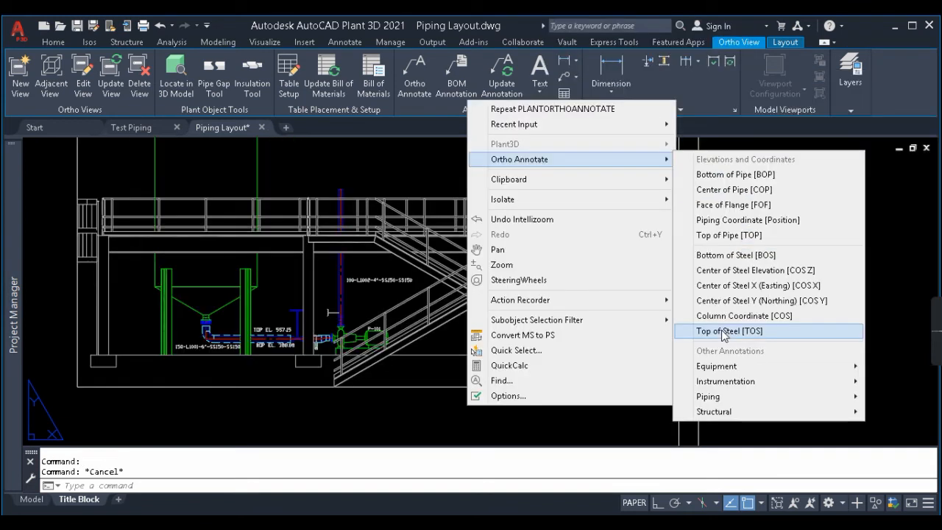
pyautogui.click(723, 332)
pyautogui.scroll(3, 540, 235)
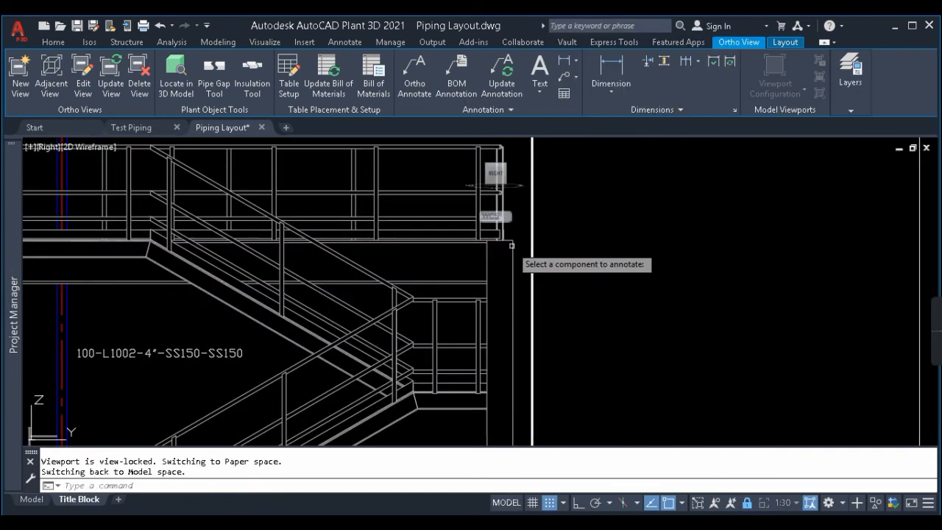
pyautogui.click(515, 246)
pyautogui.scroll(4, 520, 234)
pyautogui.click(444, 253)
pyautogui.scroll(-2, 443, 254)
pyautogui.press('Escape')
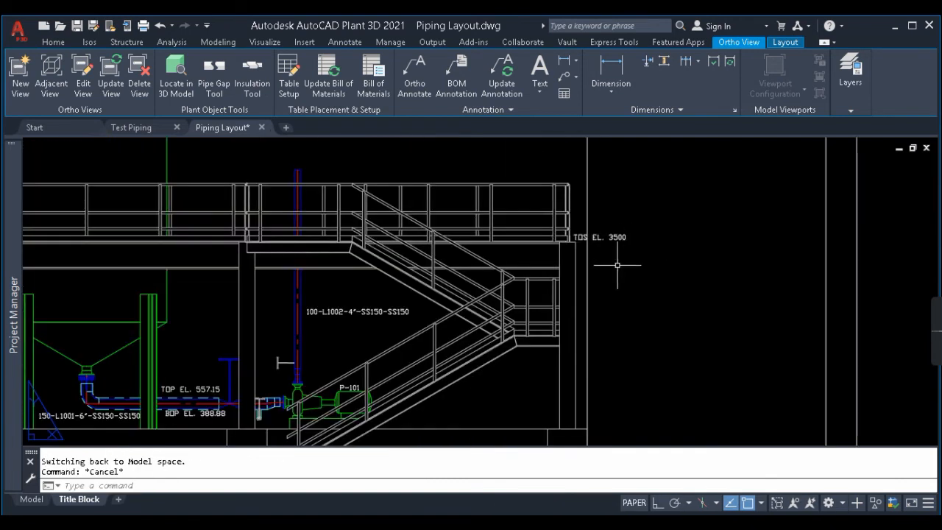
pyautogui.scroll(-3, 558, 251)
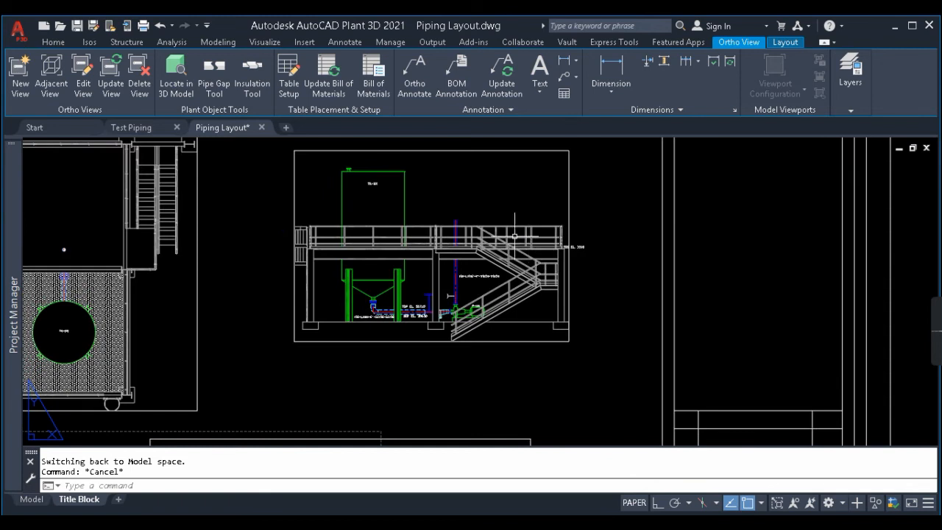
pyautogui.scroll(5, 586, 245)
pyautogui.scroll(2, 590, 223)
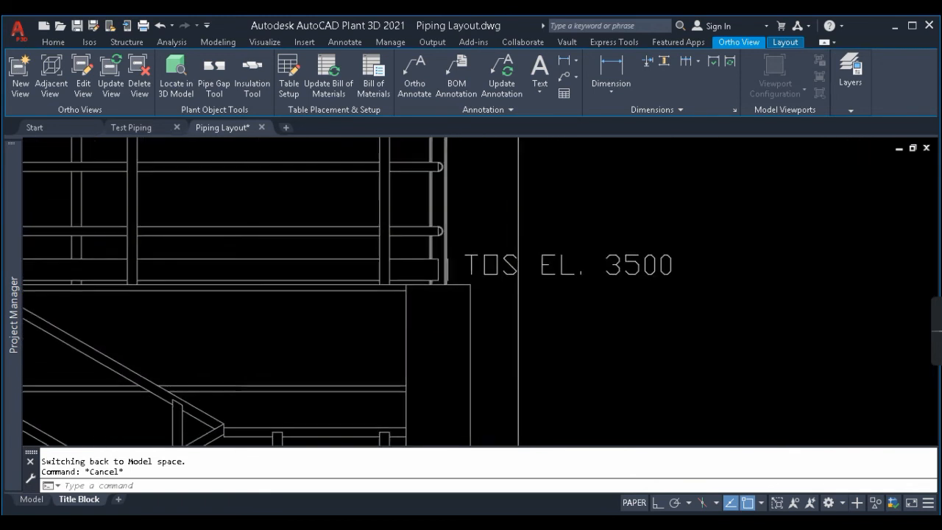
pyautogui.scroll(-7, 690, 269)
pyautogui.rightClick(483, 366)
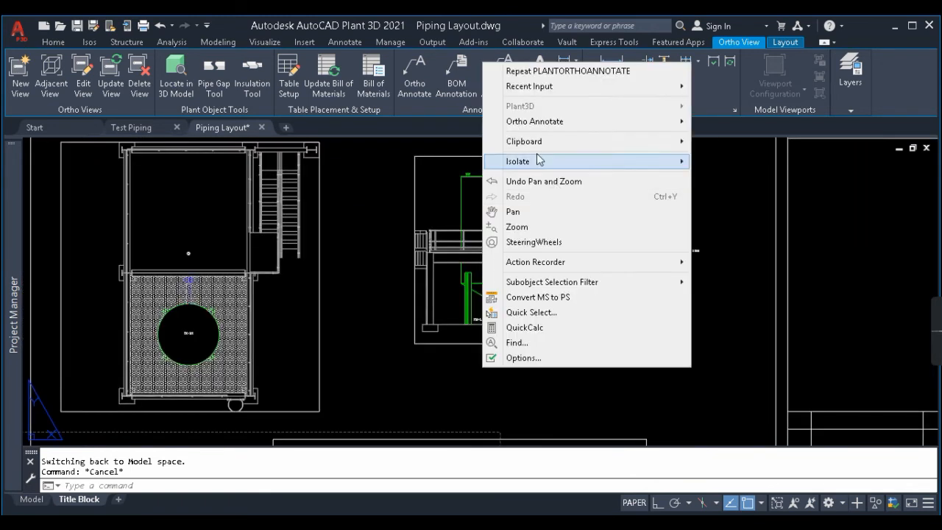
pyautogui.moveTo(641, 123)
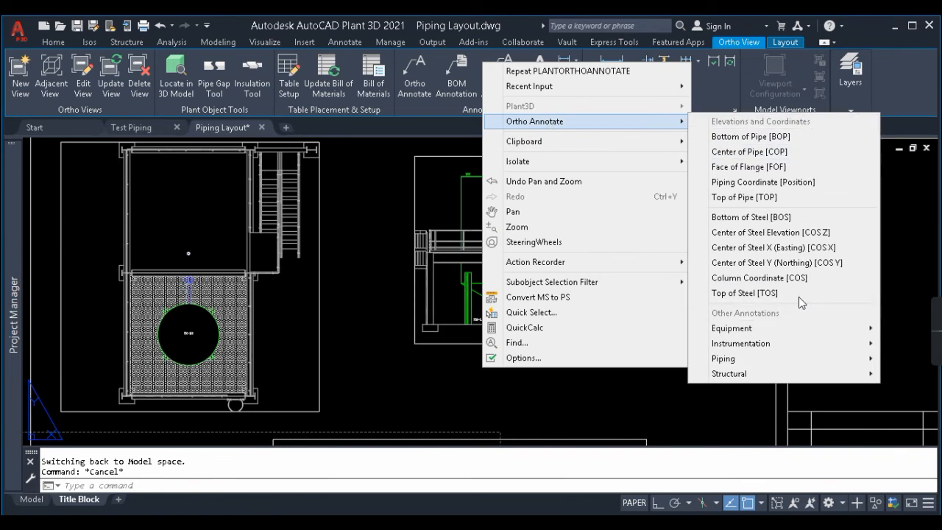
pyautogui.moveTo(800, 345)
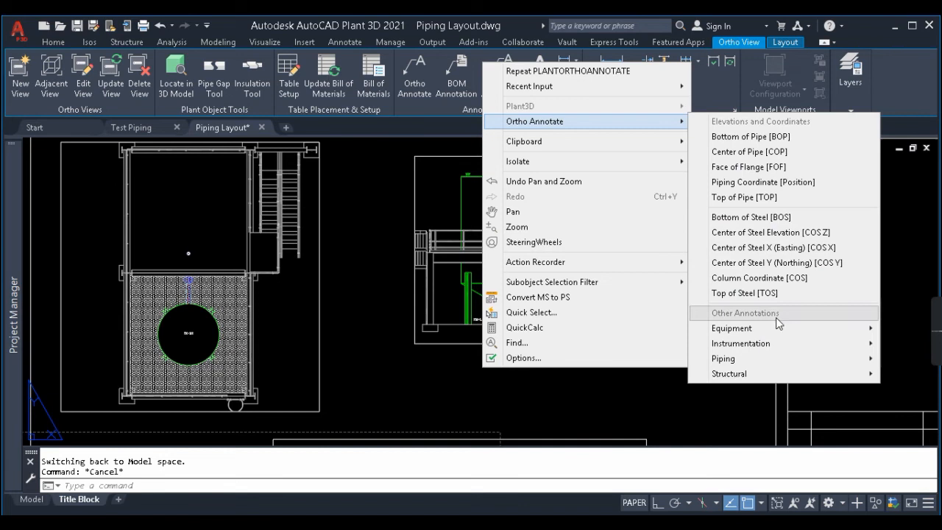
pyautogui.moveTo(773, 350)
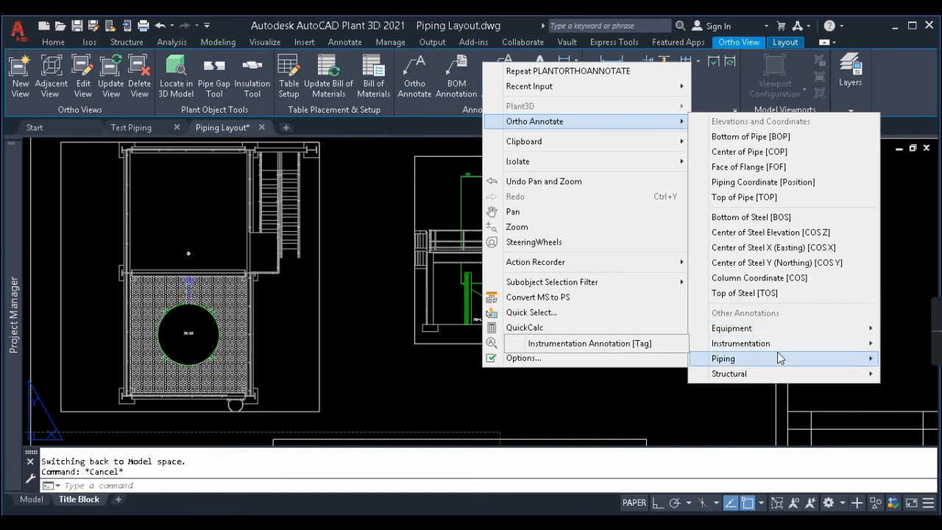
pyautogui.click(414, 139)
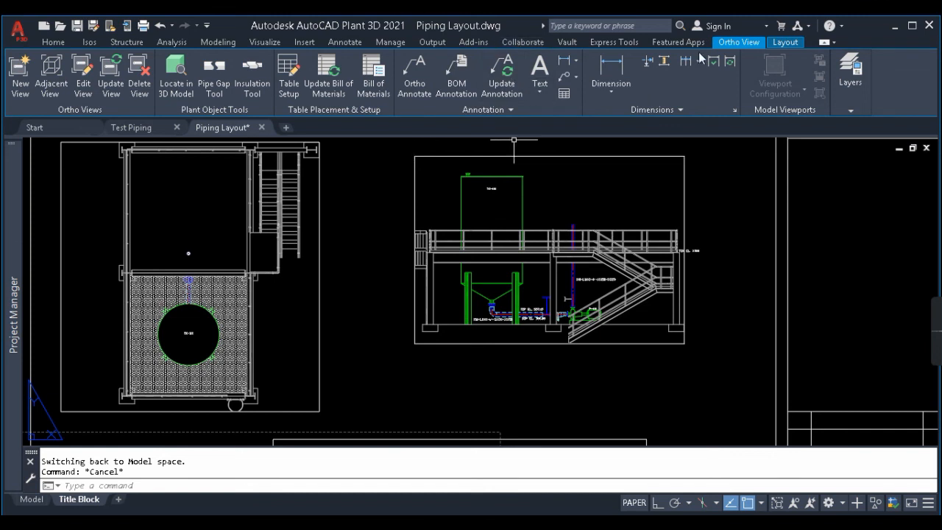
pyautogui.click(611, 66)
pyautogui.click(519, 194)
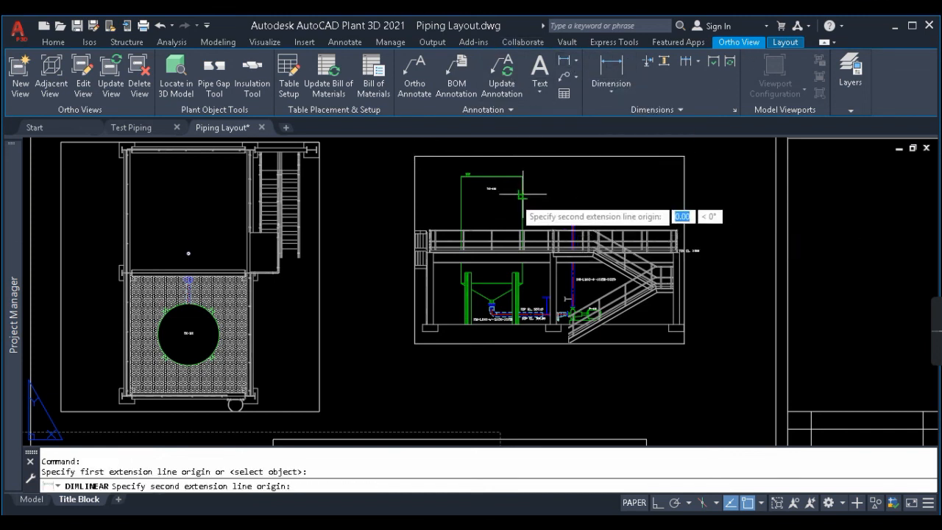
pyautogui.click(462, 202)
pyautogui.moveTo(486, 209); pyautogui.dragTo(502, 217, button='middle')
pyautogui.press('Escape')
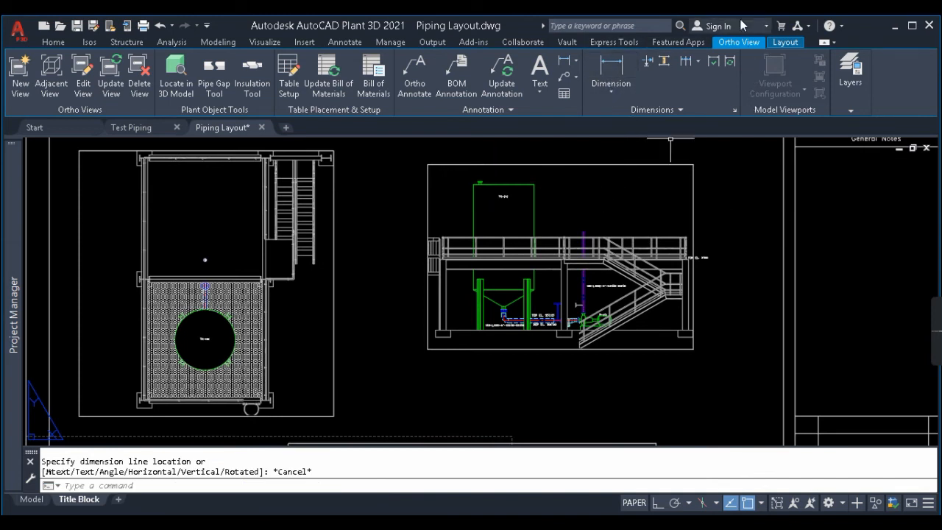
# - Switch to the Test Piping model, assign the tank the tag TK-102, and save the drawing
pyautogui.moveTo(631, 186); pyautogui.dragTo(575, 252, button='middle')
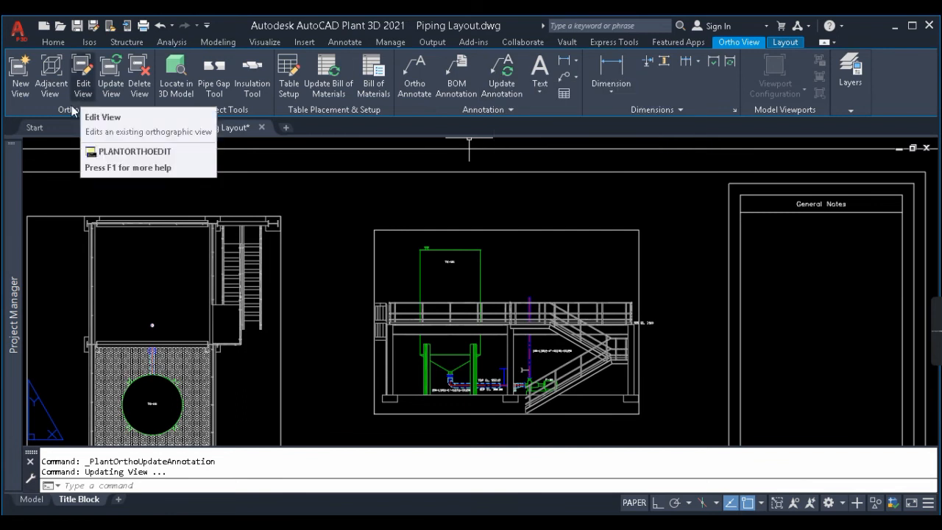
pyautogui.scroll(8, 452, 266)
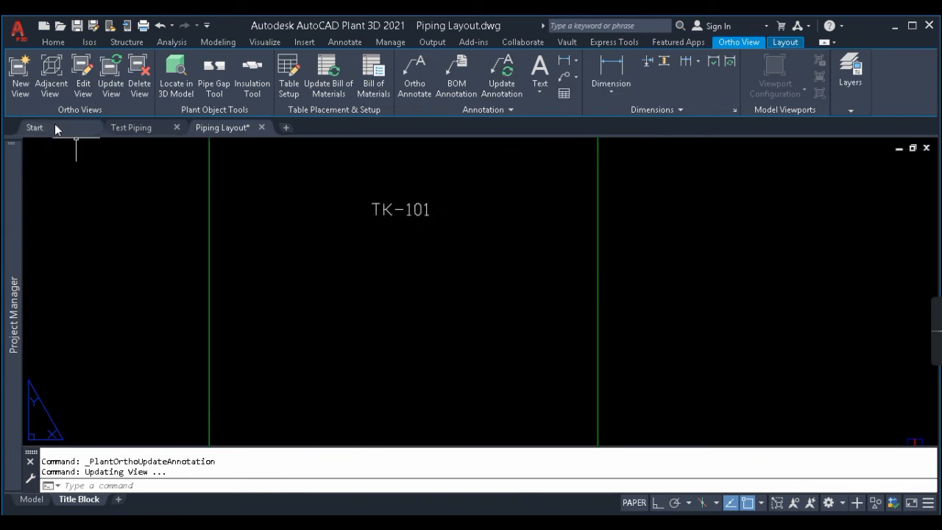
pyautogui.click(122, 127)
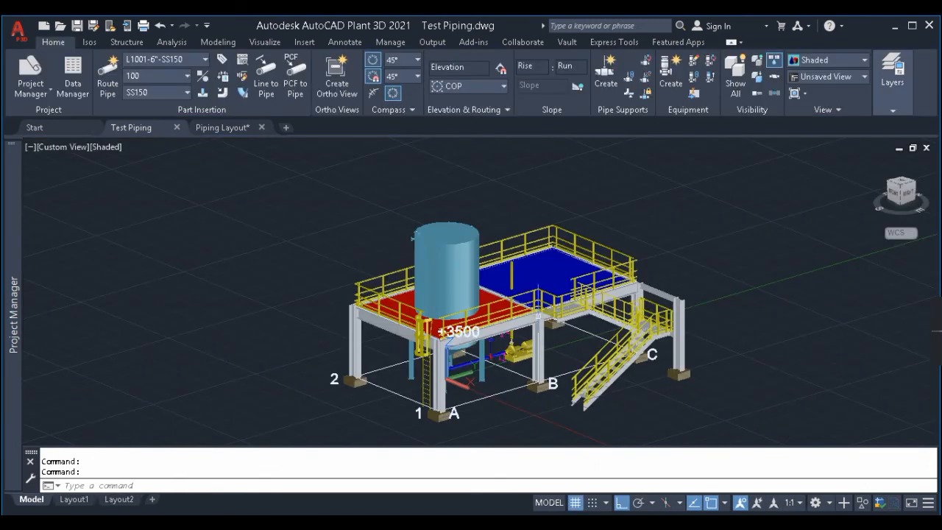
pyautogui.click(463, 295)
pyautogui.rightClick(463, 294)
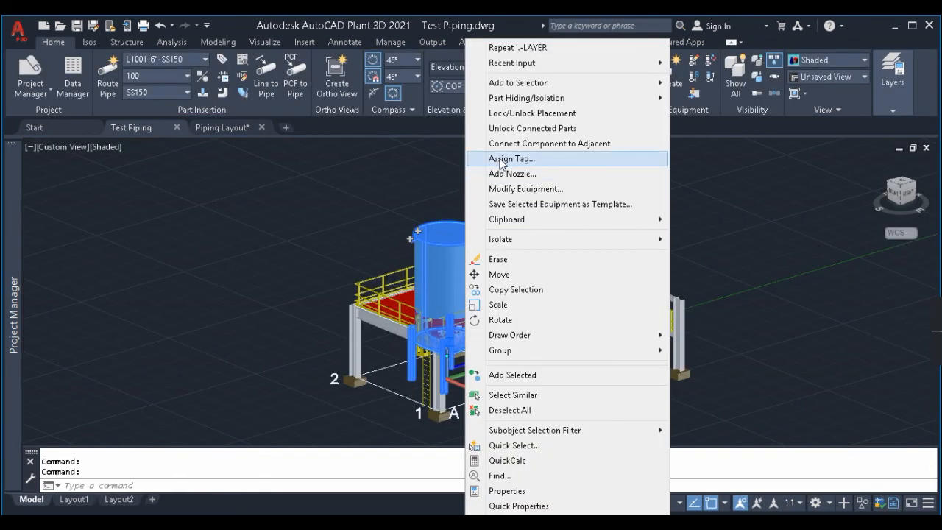
pyautogui.click(508, 159)
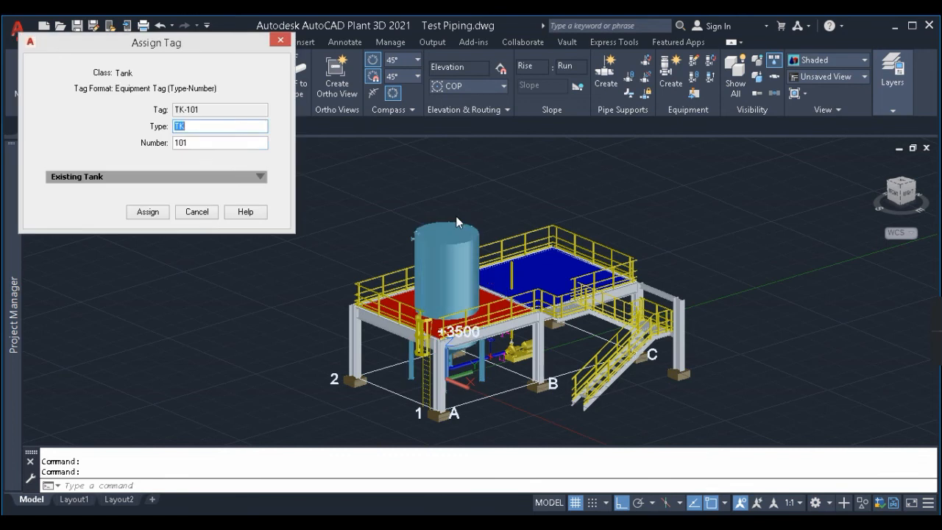
pyautogui.write('1')
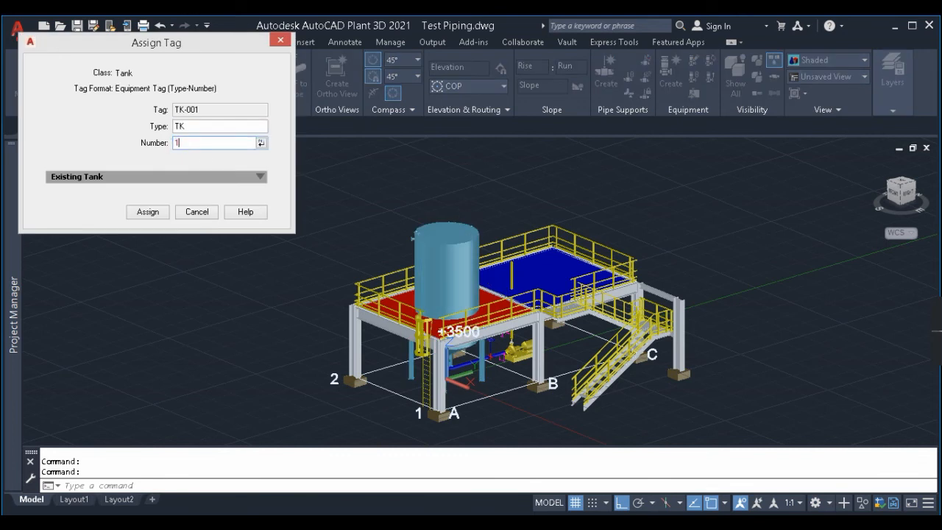
pyautogui.click(150, 212)
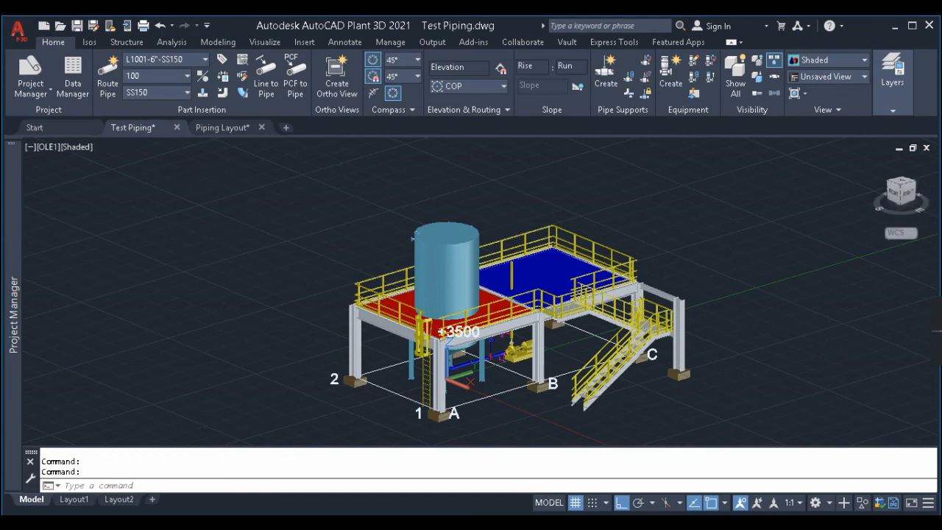
pyautogui.hotkey('ctrl', 's')
# - Return to the Piping Layout drawing and update its annotations to match the model, checking the tank tag in the right view
pyautogui.click(232, 131)
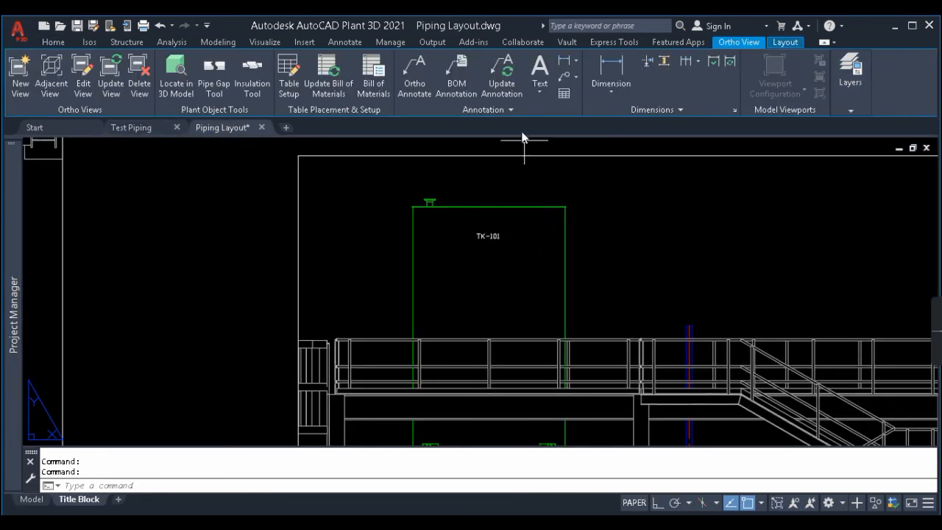
pyautogui.click(513, 83)
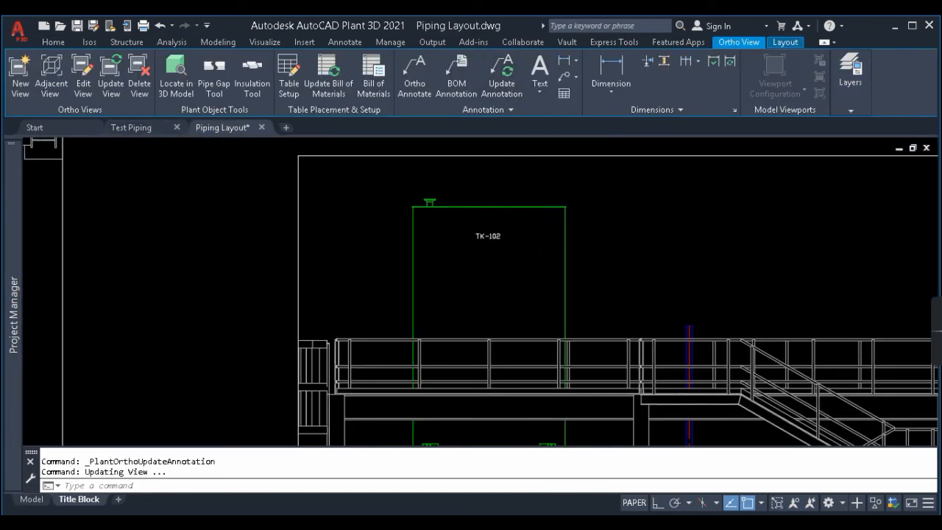
pyautogui.scroll(5, 496, 217)
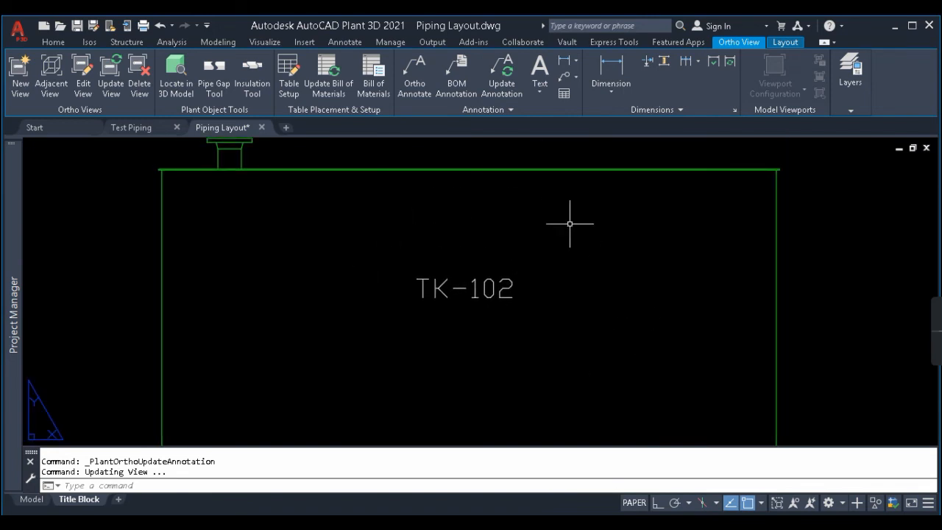
pyautogui.scroll(-4, 495, 262)
pyautogui.scroll(-4, 503, 236)
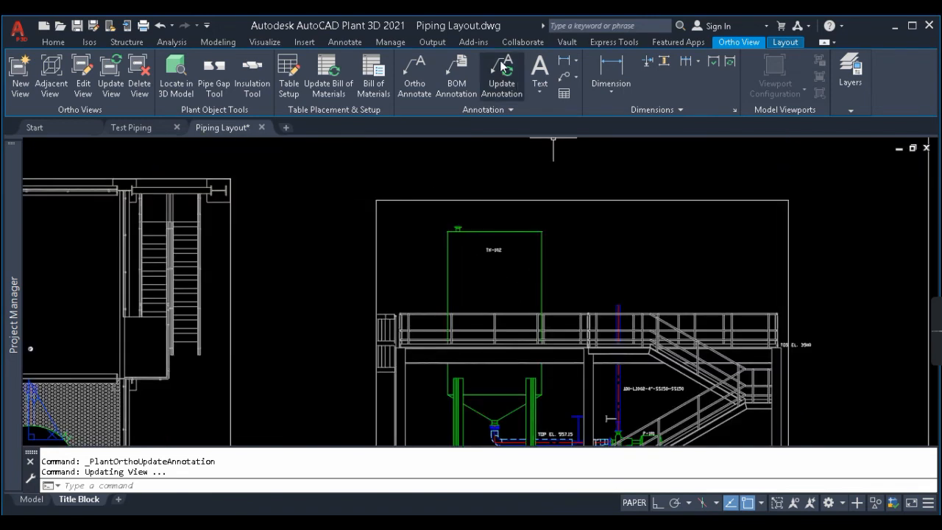
# - Examine the line number, pipe elevation and equipment tag annotations around the tank outlet line and pump in the right view
pyautogui.moveTo(548, 437); pyautogui.dragTo(501, 331, button='middle')
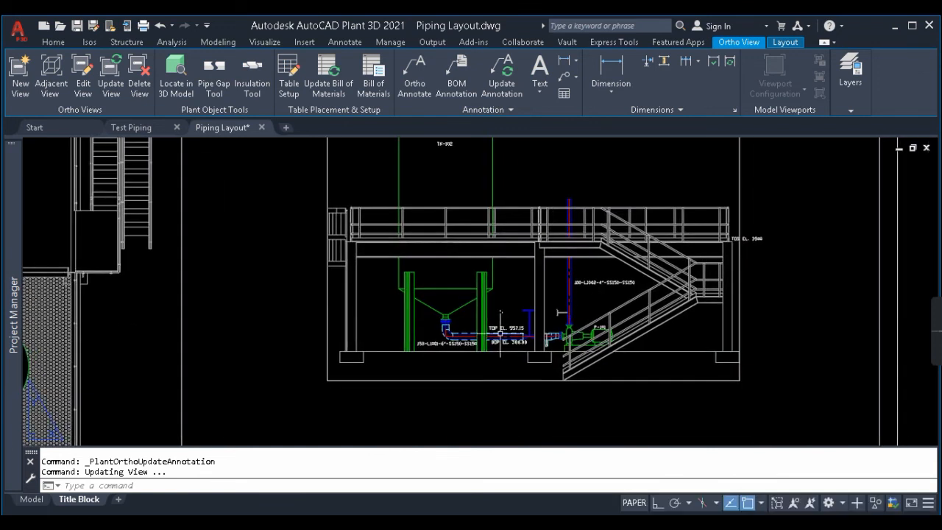
pyautogui.scroll(6, 500, 333)
pyautogui.scroll(-4, 581, 318)
pyautogui.moveTo(515, 235); pyautogui.dragTo(507, 416, button='middle')
pyautogui.scroll(-2, 485, 140)
pyautogui.scroll(4, 490, 390)
pyautogui.scroll(-2, 484, 346)
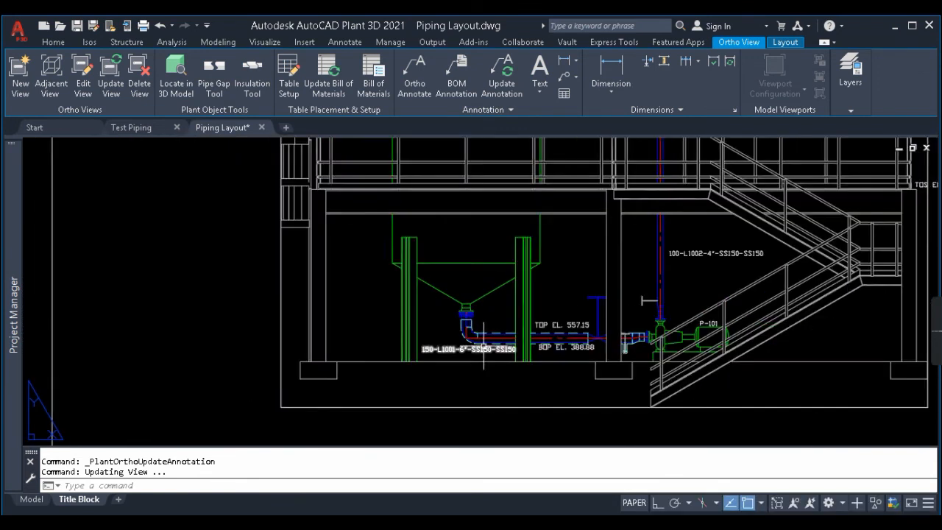
pyautogui.scroll(-2, 484, 346)
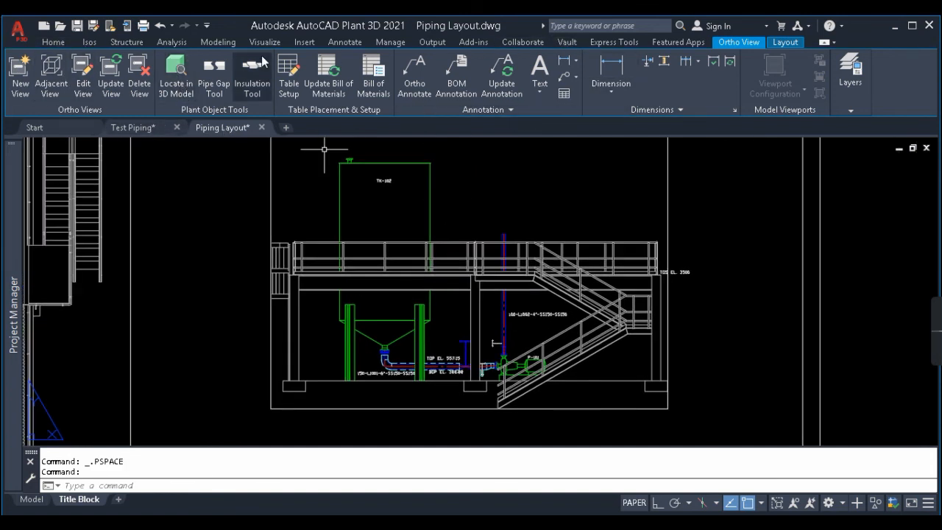
# - Locate the handwheel valve on the horizontal pipe of the right view in the 3D model
pyautogui.click(172, 91)
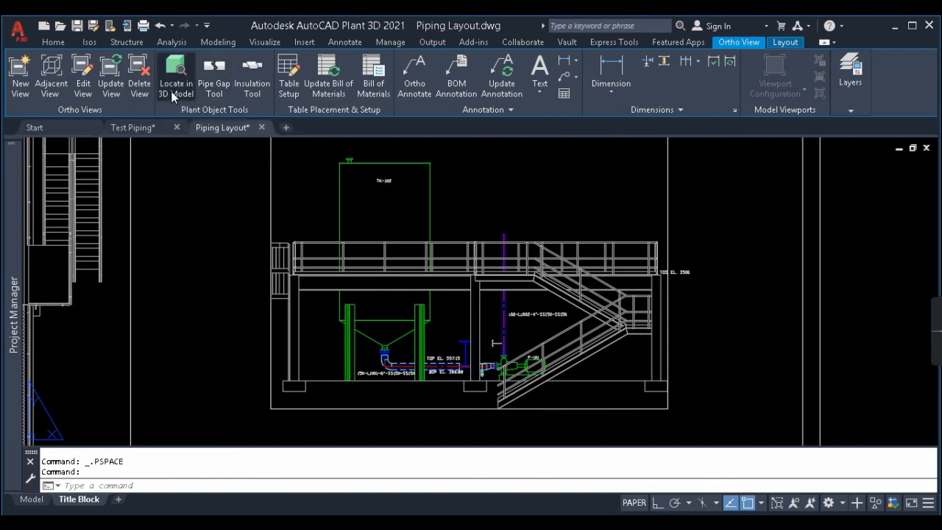
pyautogui.scroll(4, 440, 330)
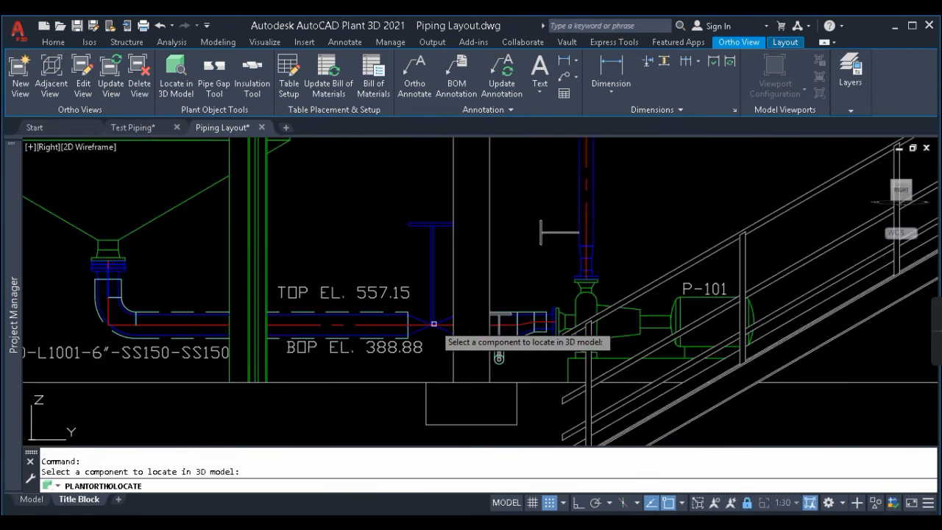
pyautogui.click(432, 235)
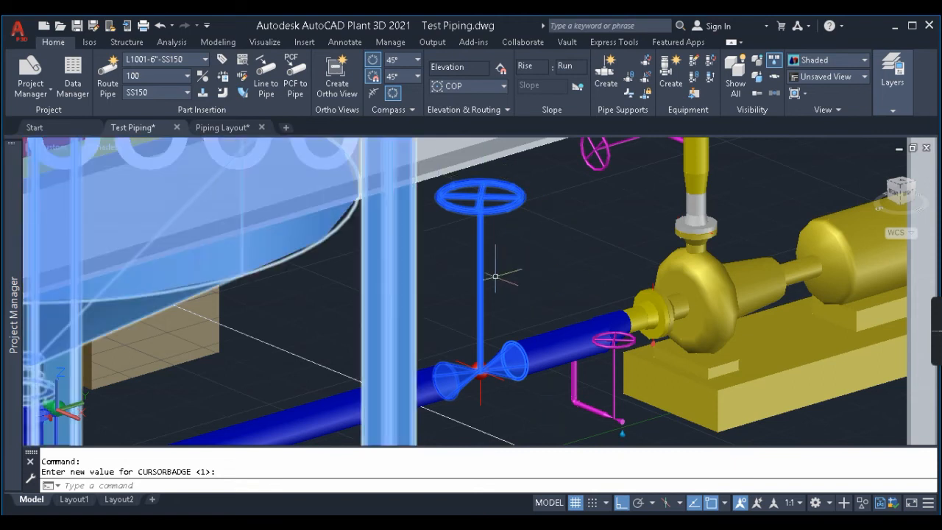
# - Return to the Piping Layout drawing, locate pump P-101 from the right view in the 3D model, and clear the selection
pyautogui.click(234, 133)
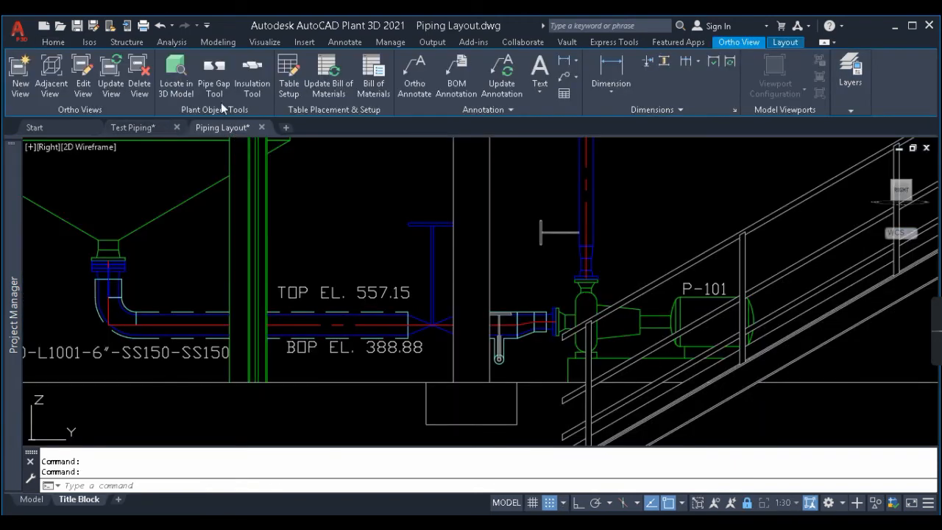
pyautogui.click(188, 91)
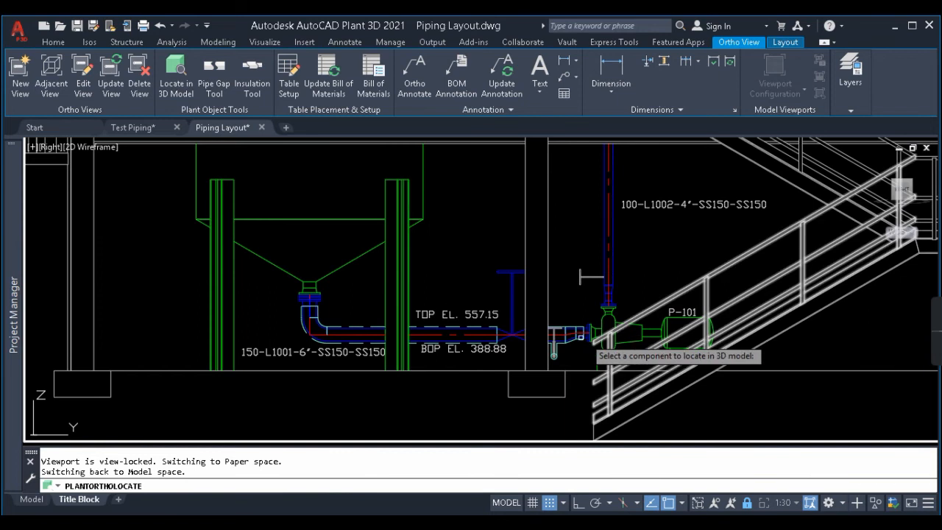
pyautogui.click(656, 329)
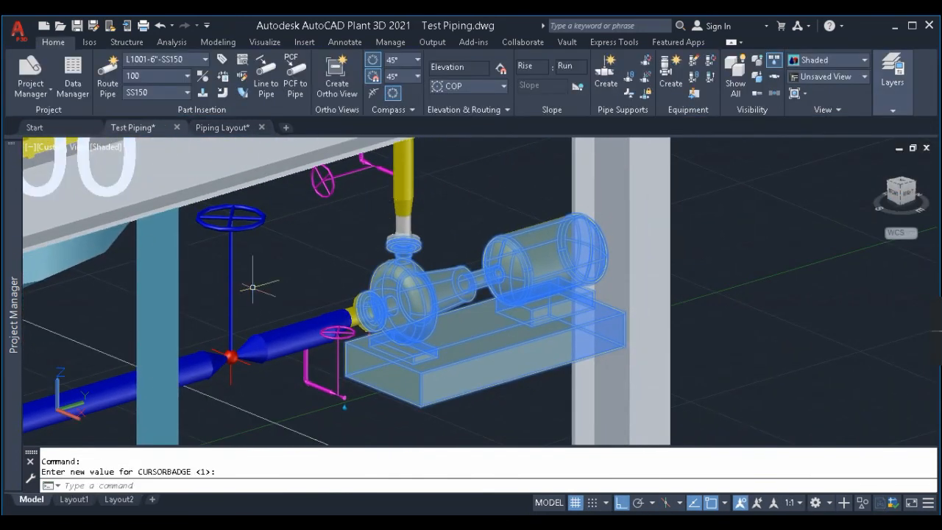
pyautogui.press('Escape')
# - Return to the Piping Layout drawing and place an insulation symbol on the horizontal 150-L1001 pipe between the elbow and the tank leg
pyautogui.click(229, 128)
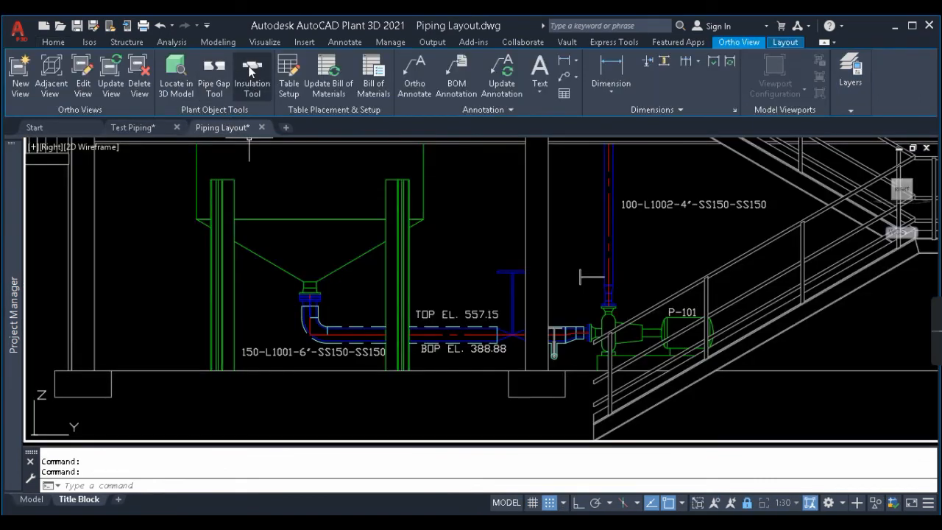
pyautogui.click(256, 88)
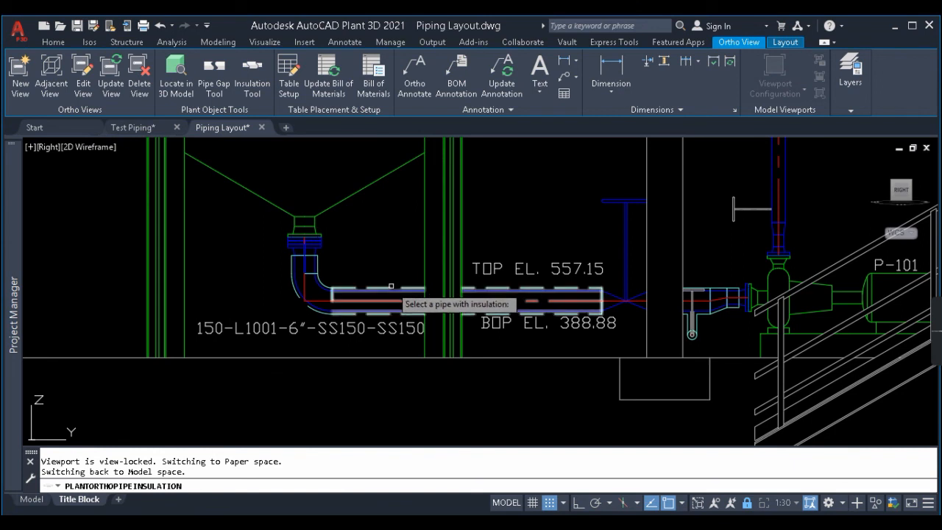
pyautogui.click(379, 289)
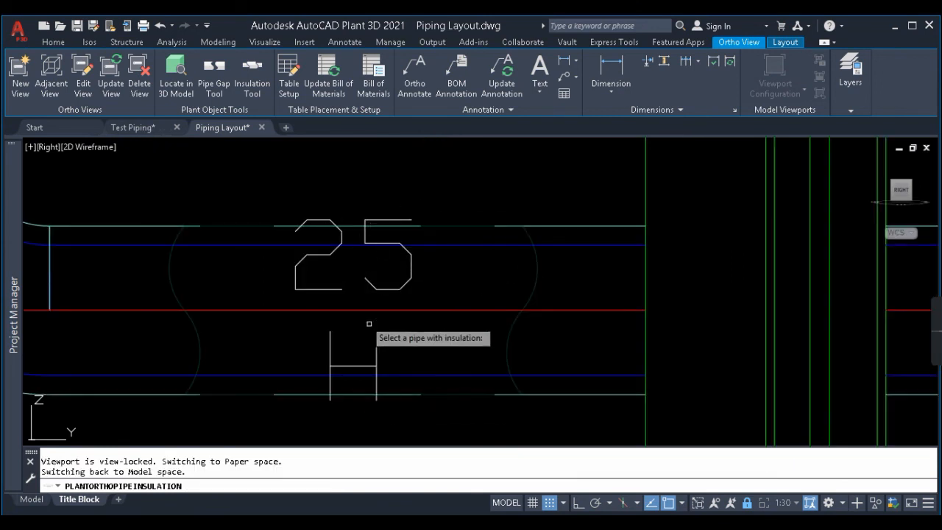
pyautogui.scroll(-3, 368, 324)
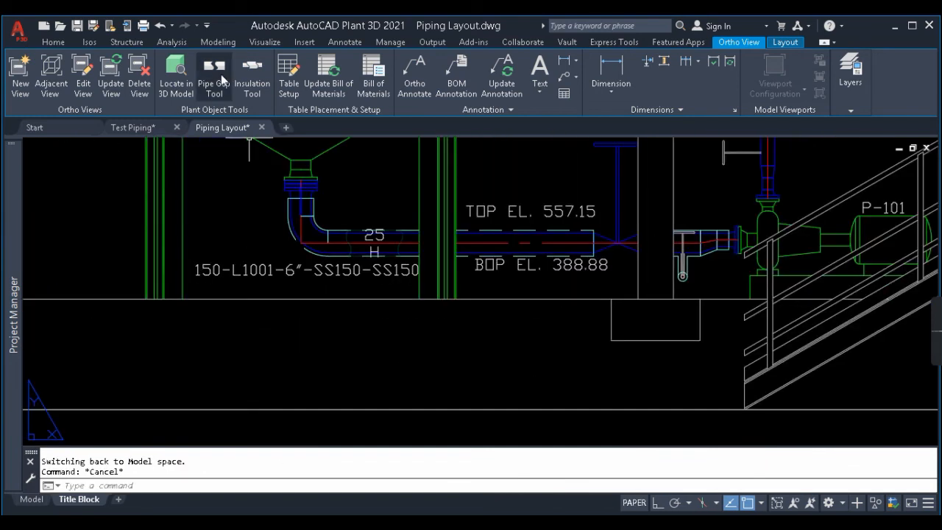
# - Create a pipe gap on the vertical 100-L1002 pipe just below its line number label and undo the last erase
pyautogui.click(221, 74)
pyautogui.moveTo(680, 189); pyautogui.dragTo(429, 334, button='middle')
pyautogui.click(515, 212)
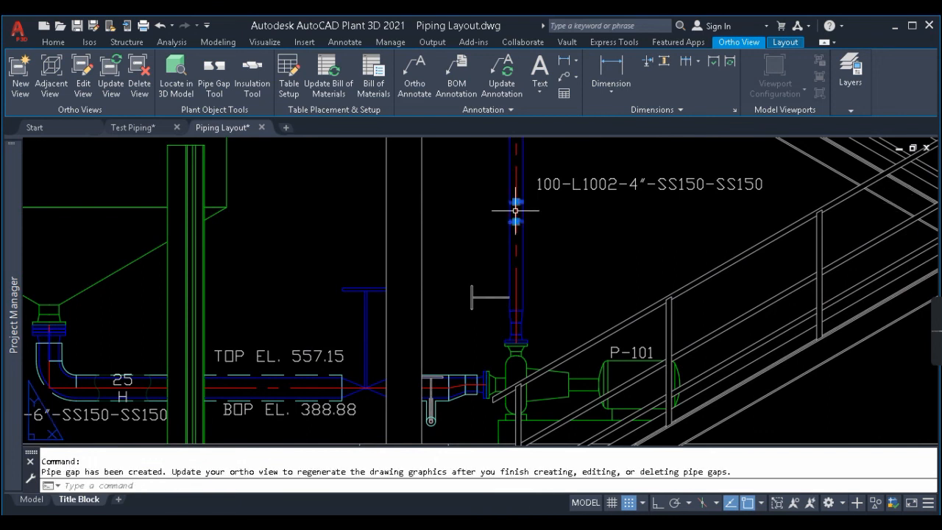
pyautogui.scroll(6, 526, 208)
pyautogui.press('Escape')
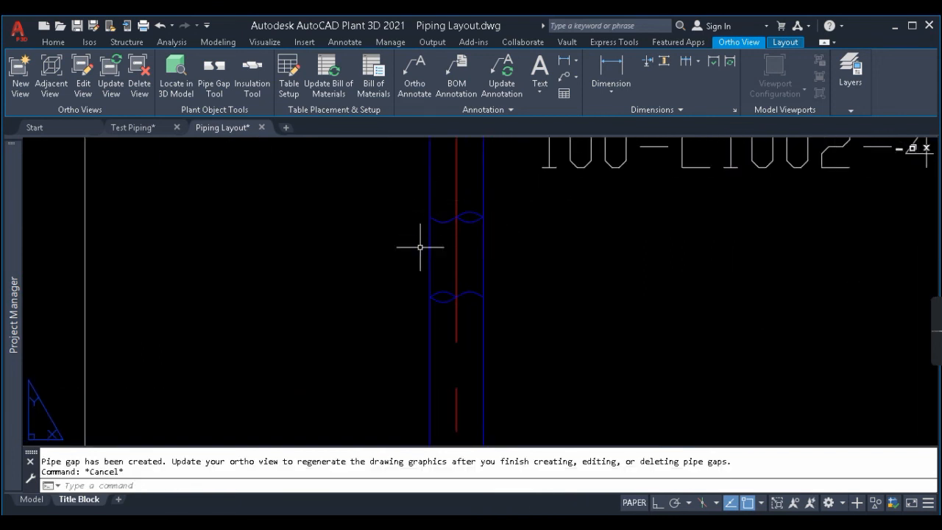
pyautogui.scroll(-3, 515, 241)
pyautogui.hotkey('ctrl', 'z')
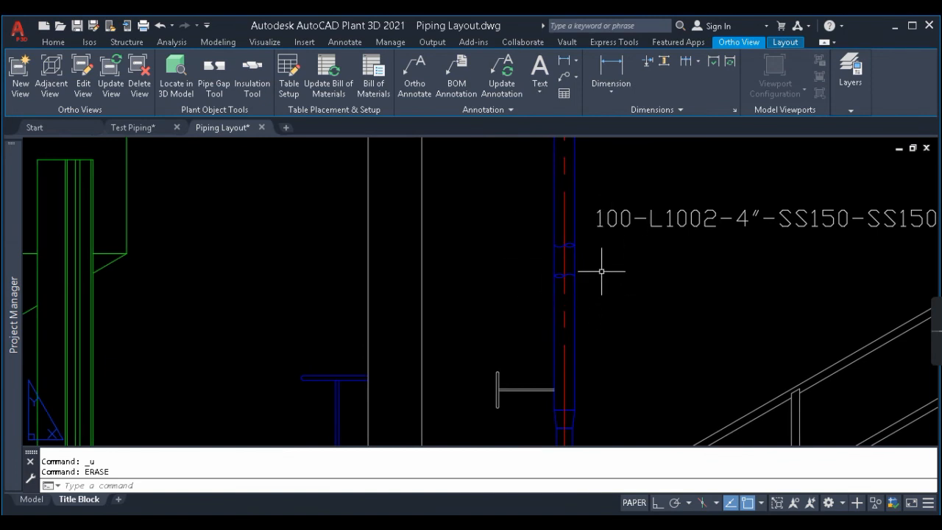
# - Review the vertical pipe and surrounding structure in the right view, and the full Title Block sheet with all its views
pyautogui.scroll(-5, 575, 169)
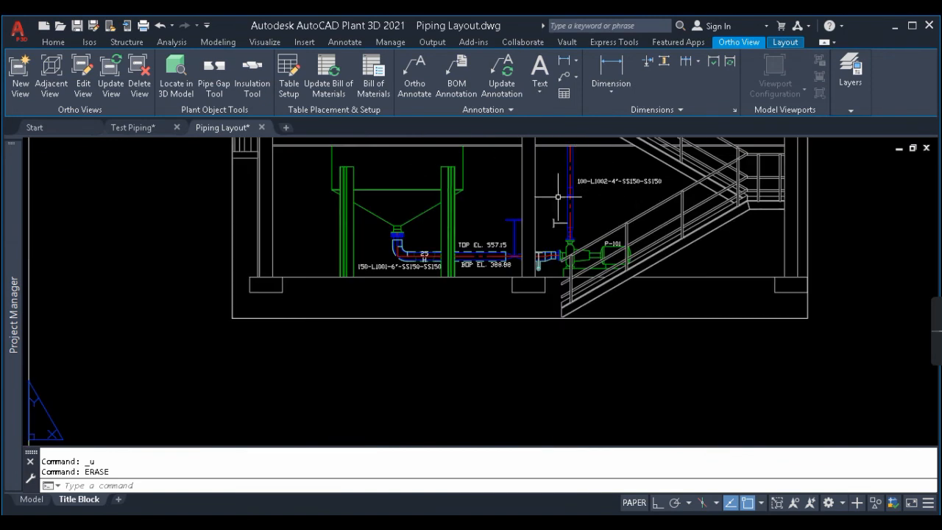
pyautogui.scroll(2, 557, 188)
pyautogui.scroll(-2, 582, 181)
pyautogui.moveTo(582, 180); pyautogui.dragTo(578, 260, button='middle')
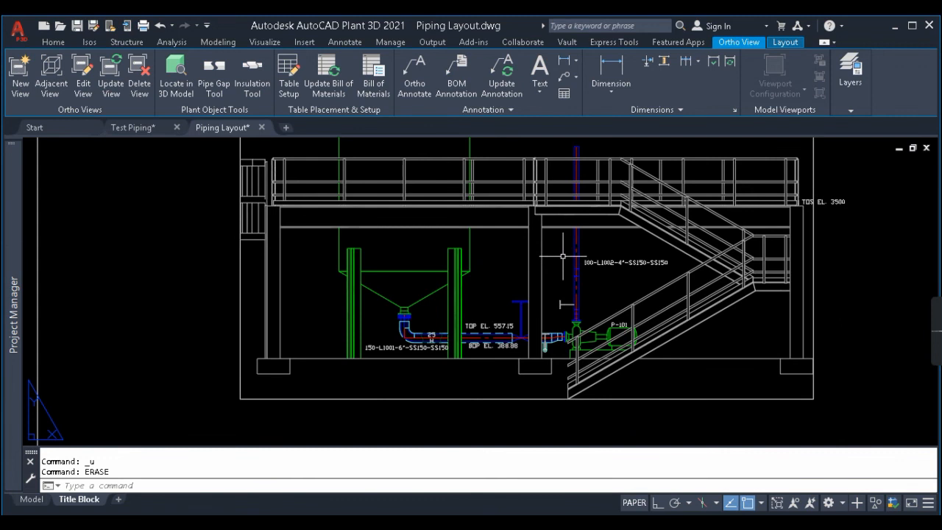
pyautogui.click(565, 261)
pyautogui.press('Escape')
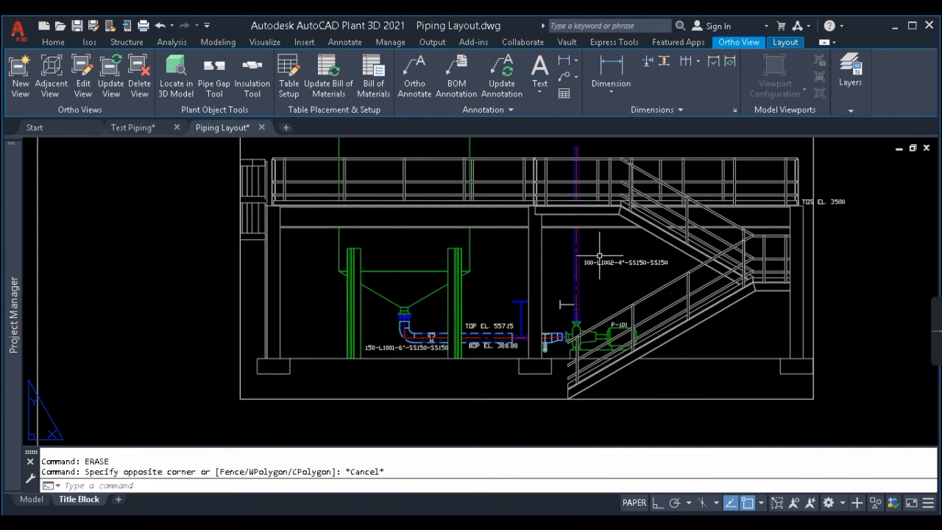
pyautogui.scroll(-4, 469, 282)
pyautogui.scroll(2, 452, 223)
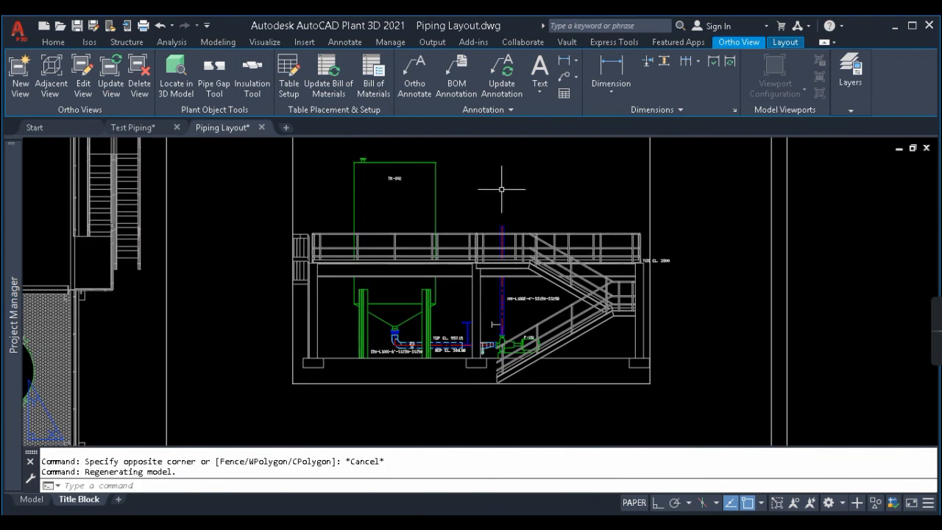
pyautogui.scroll(-3, 502, 189)
pyautogui.middleClick(500, 260)
pyautogui.middleClick(500, 260)
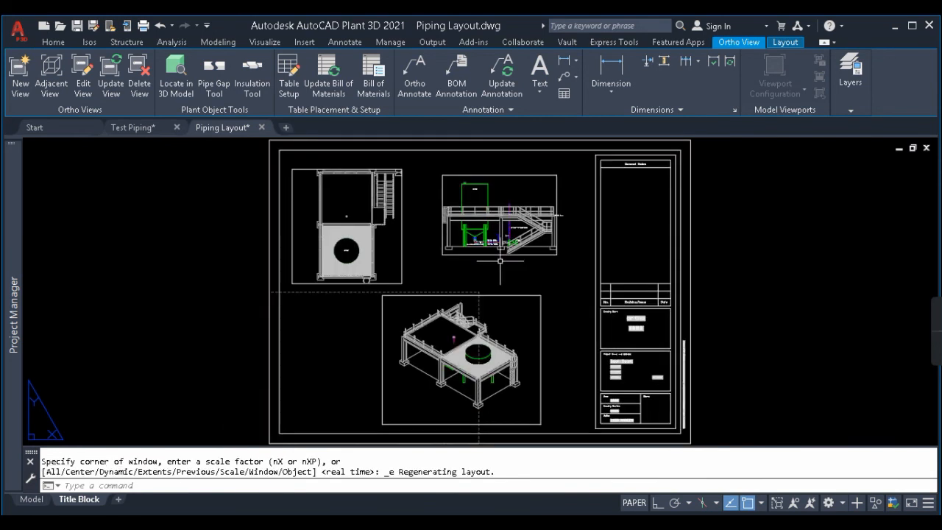